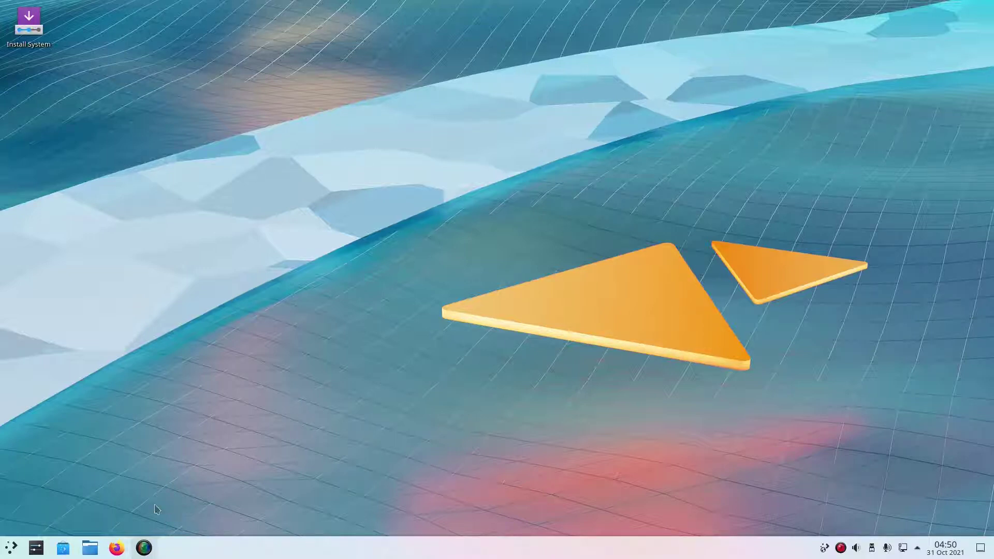
Open Firefox, then launch Muon Package Manager by searching the application launcher for "muon".
{"action": "left_click", "coordinate": [117, 547]}
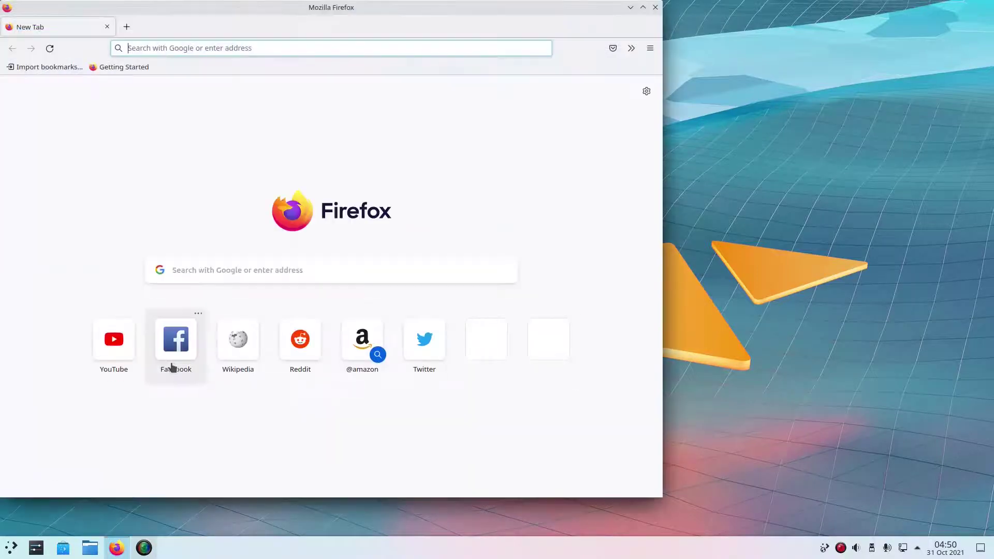
{"action": "key", "text": "super"}
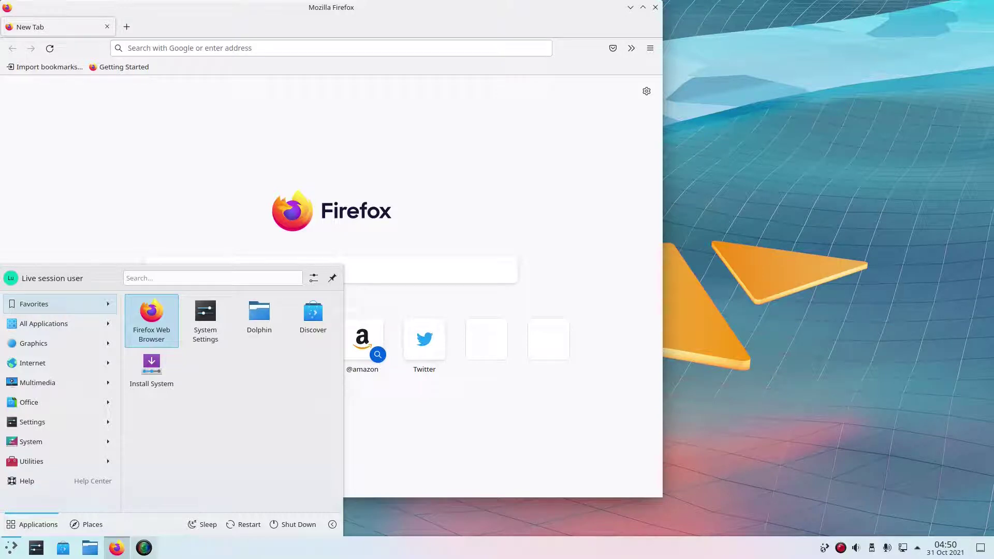
{"action": "type", "text": "muon"}
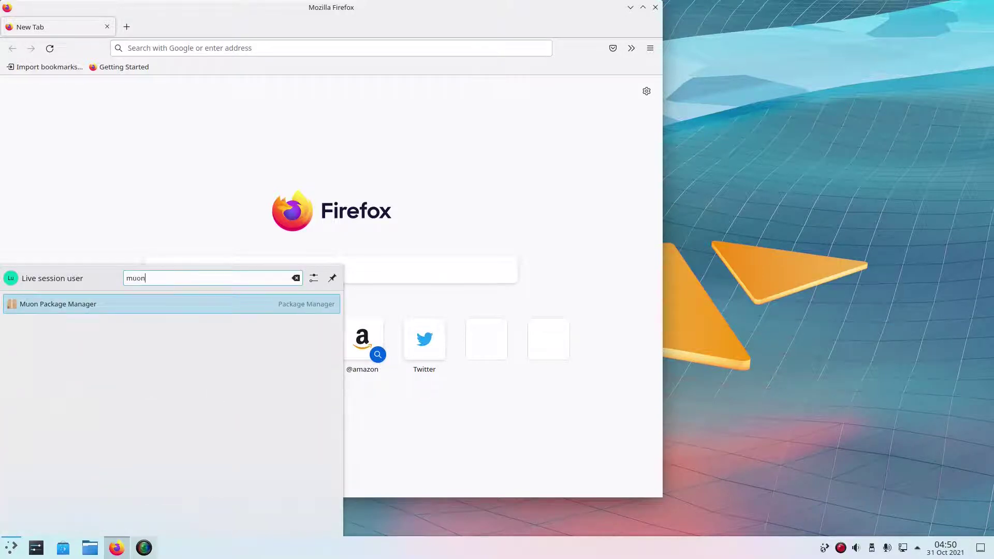
{"action": "key", "text": "Return"}
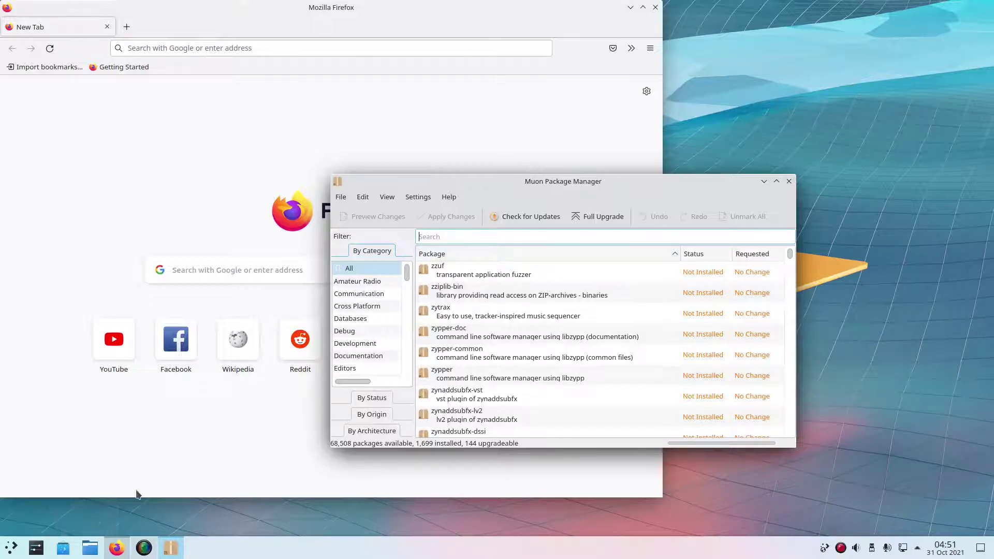
Search the packages in Muon Package Manager for "kvantum".
{"action": "left_click", "coordinate": [63, 548]}
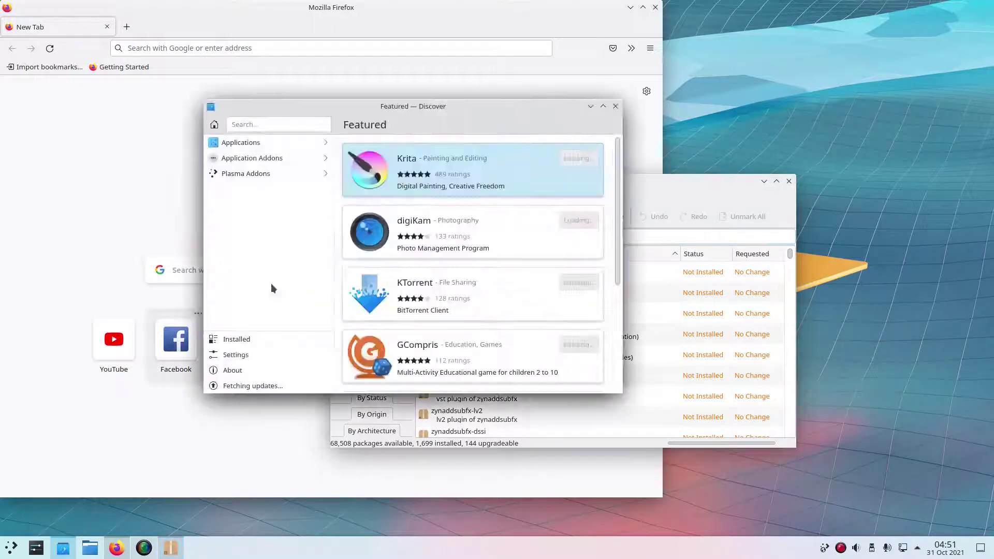
{"action": "left_click", "coordinate": [615, 106]}
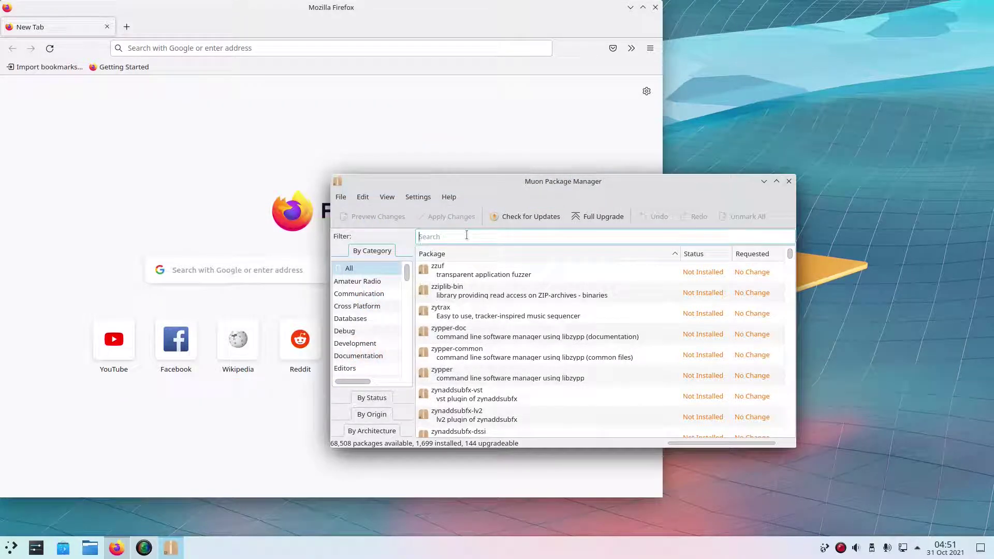
{"action": "type", "text": "kvan"}
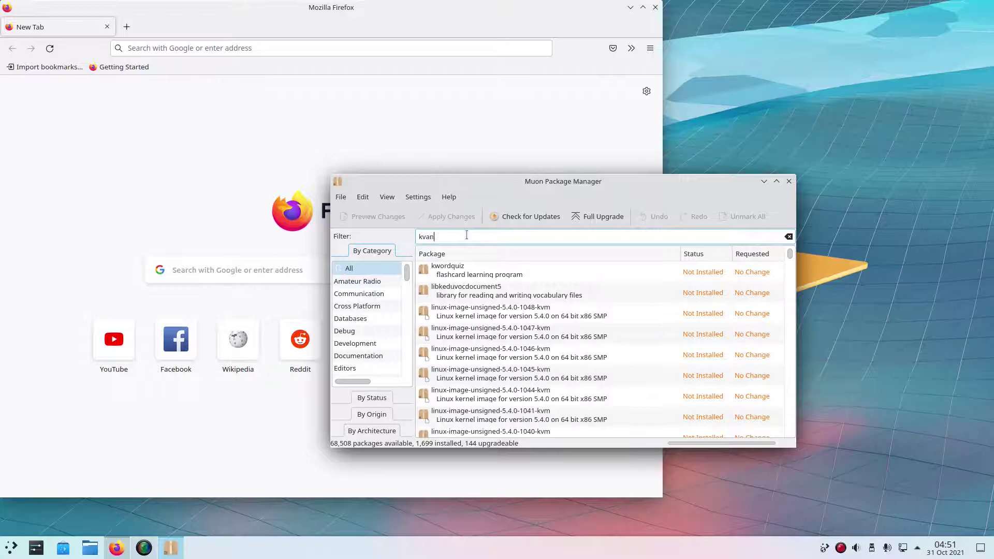
{"action": "type", "text": "tum"}
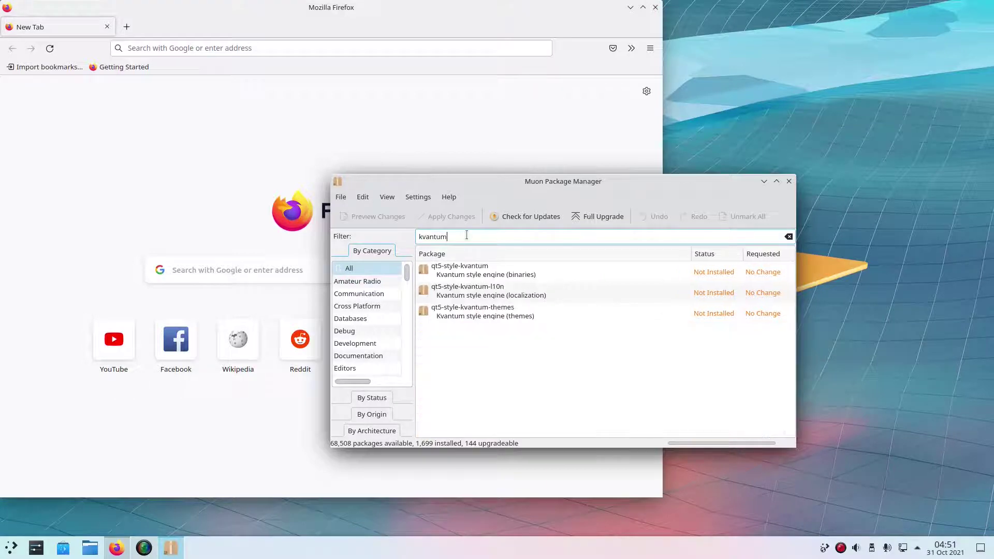
Install the qt5-style-kvantum package with its required themes and l10n packages, and close the package manager.
{"action": "left_click", "coordinate": [486, 277]}
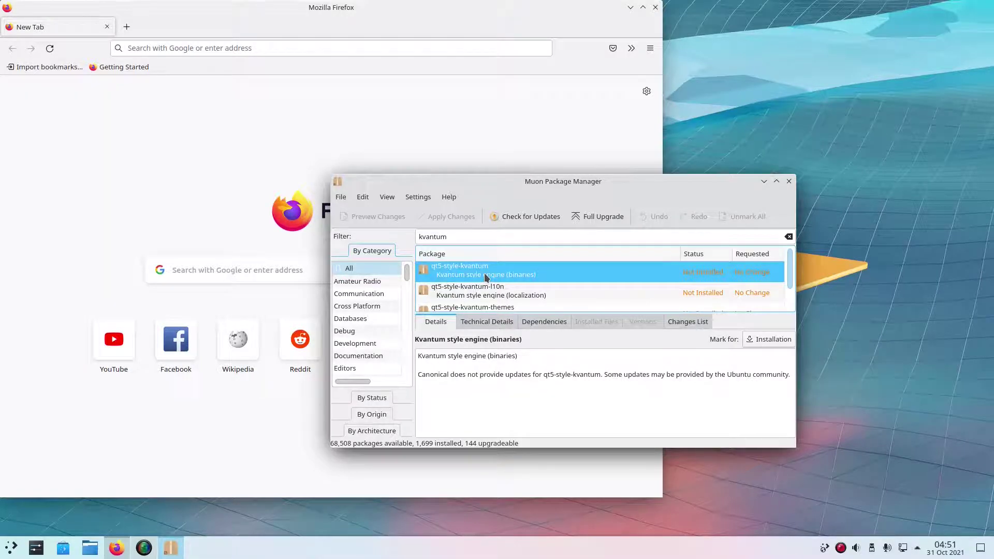
{"action": "right_click", "coordinate": [445, 262]}
{"action": "left_click", "coordinate": [473, 254]}
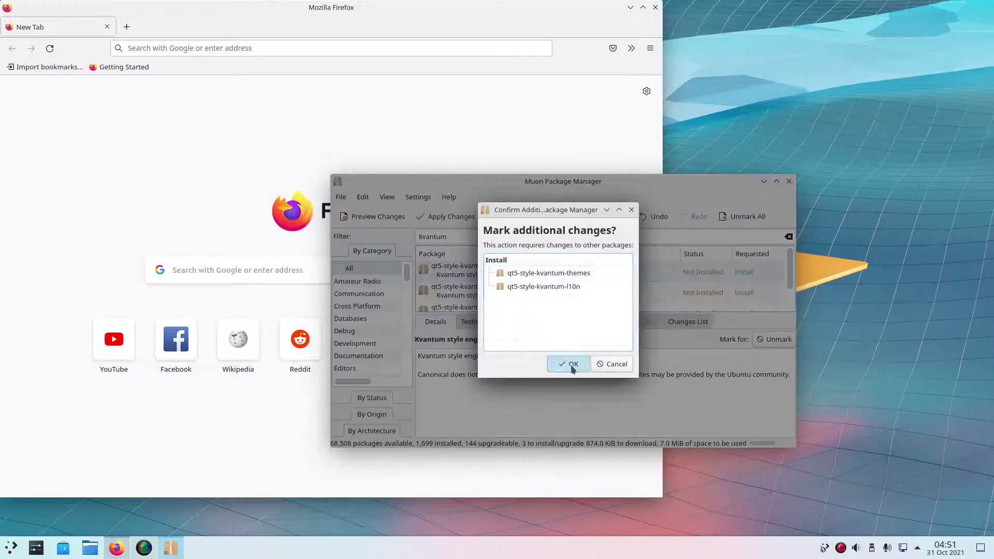
{"action": "left_click", "coordinate": [570, 364]}
{"action": "left_click", "coordinate": [435, 216]}
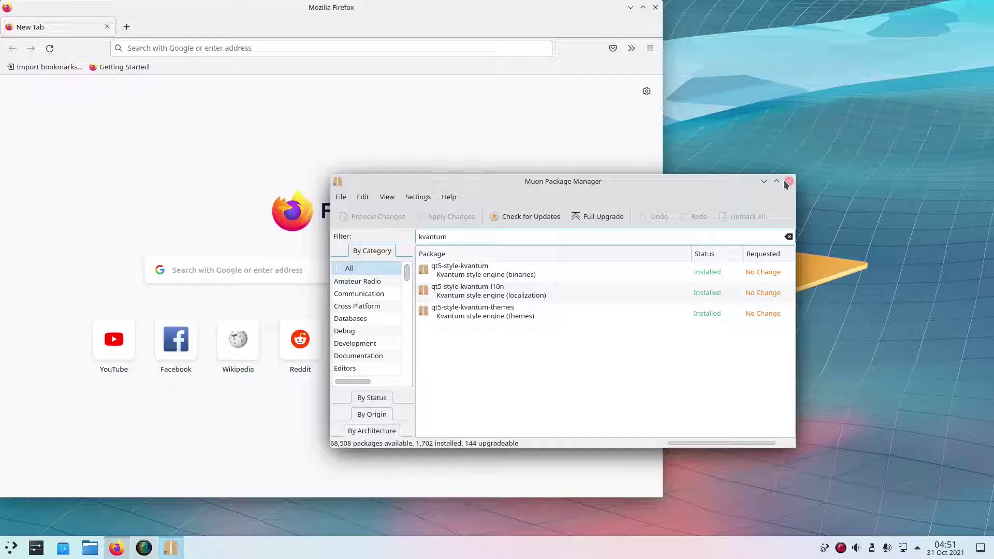
{"action": "left_click", "coordinate": [786, 182]}
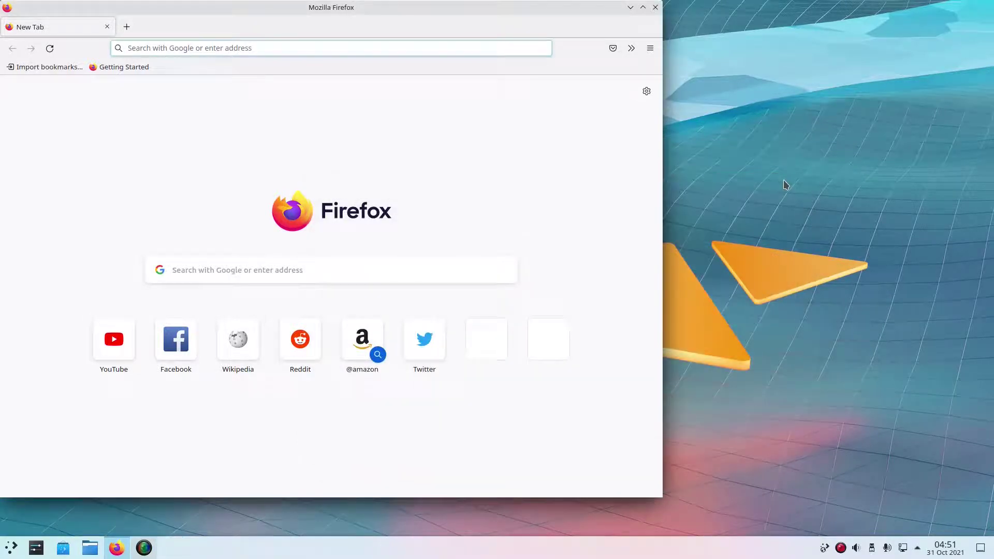
Open System Settings and show the Application Style page under Appearance.
{"action": "left_click", "coordinate": [29, 552]}
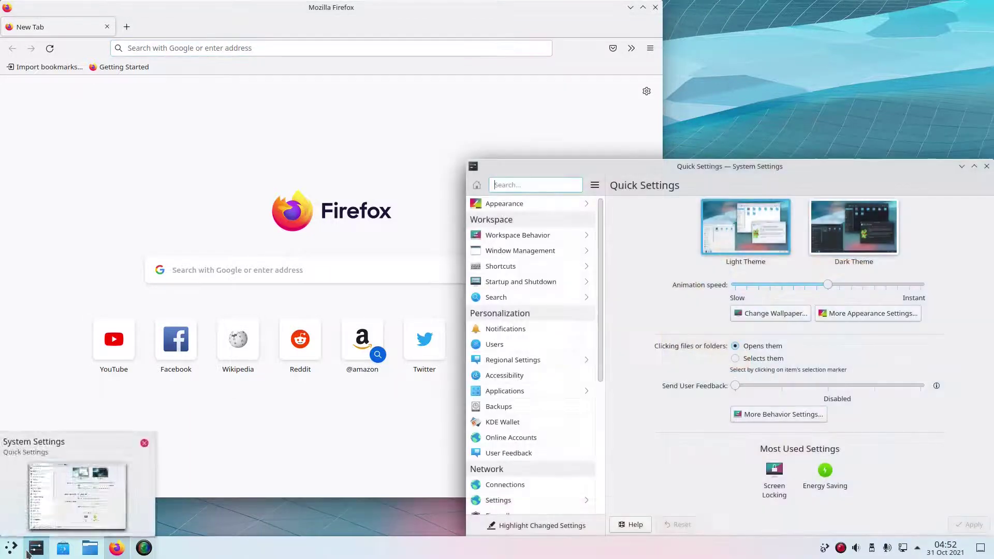
{"action": "left_click", "coordinate": [527, 207]}
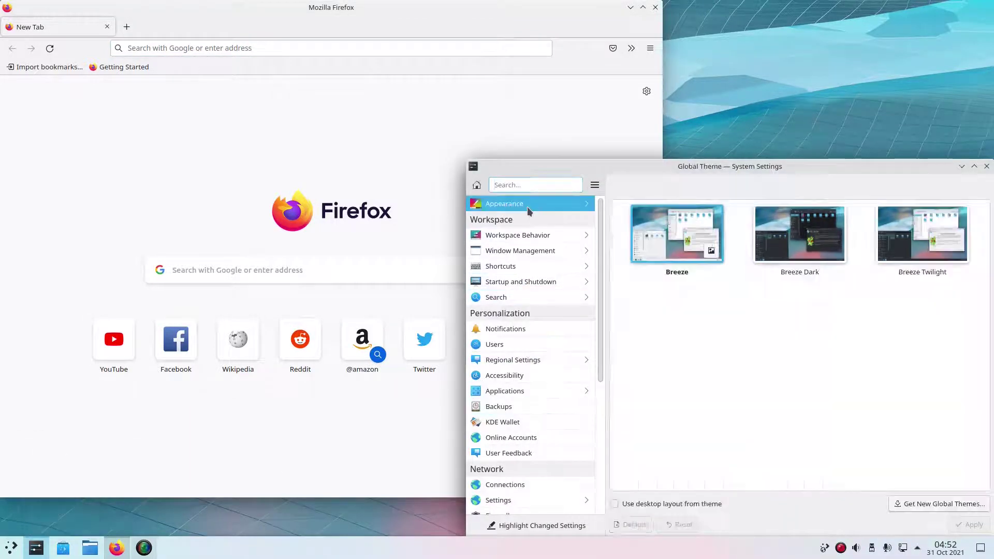
{"action": "left_click", "coordinate": [542, 223]}
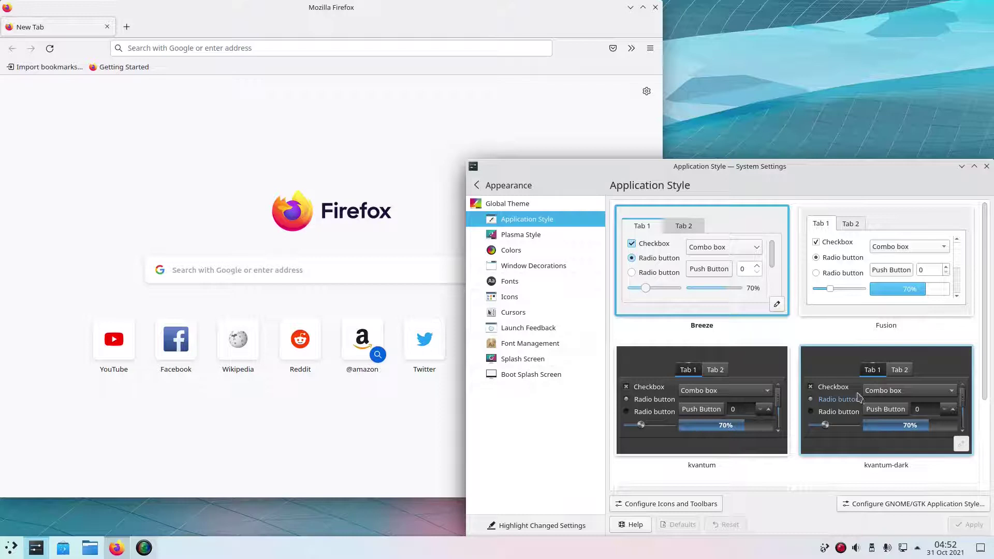
Switch to Firefox, search the web for "kdestore" and open the Kvantum category of the KDE Store.
{"action": "left_click", "coordinate": [367, 97]}
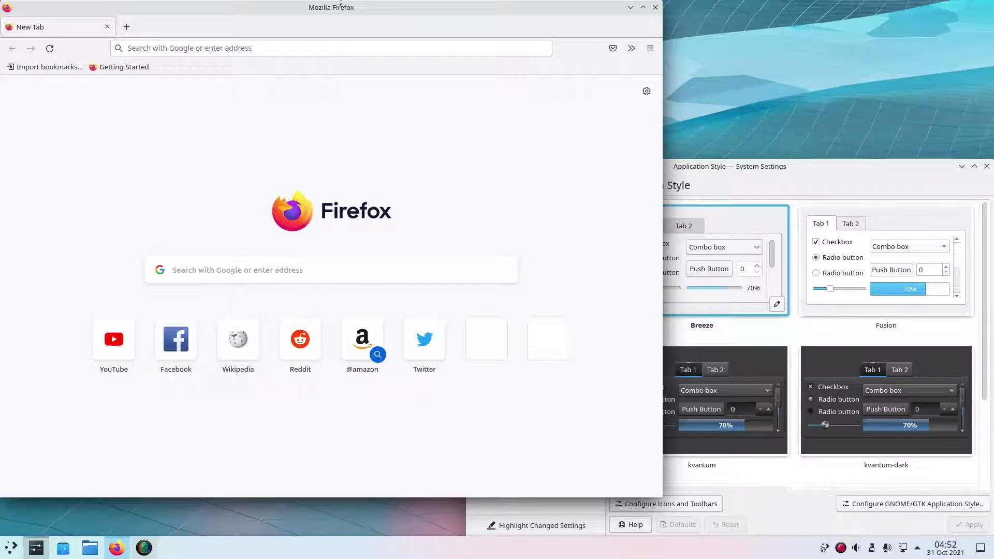
{"action": "left_click", "coordinate": [322, 47]}
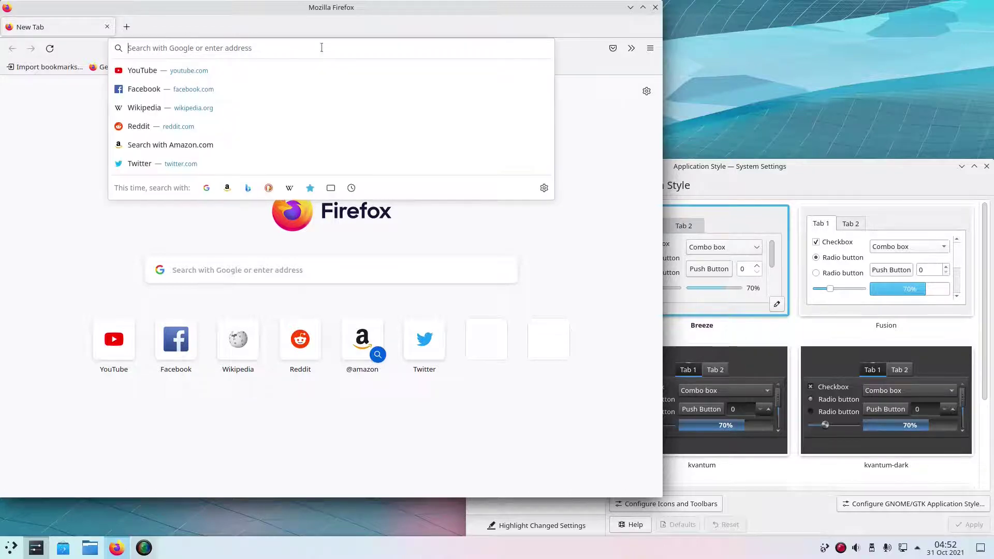
{"action": "type", "text": "kde"}
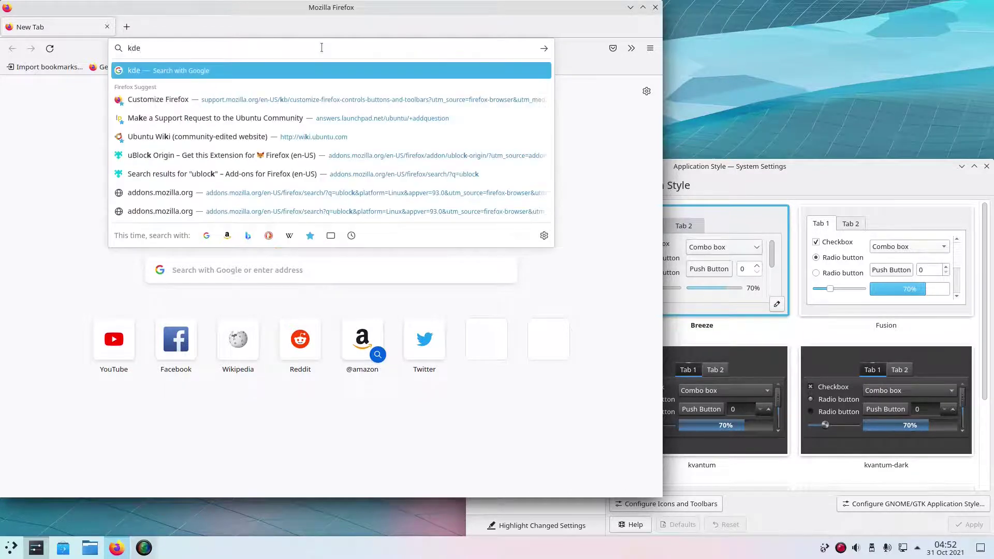
{"action": "type", "text": "store"}
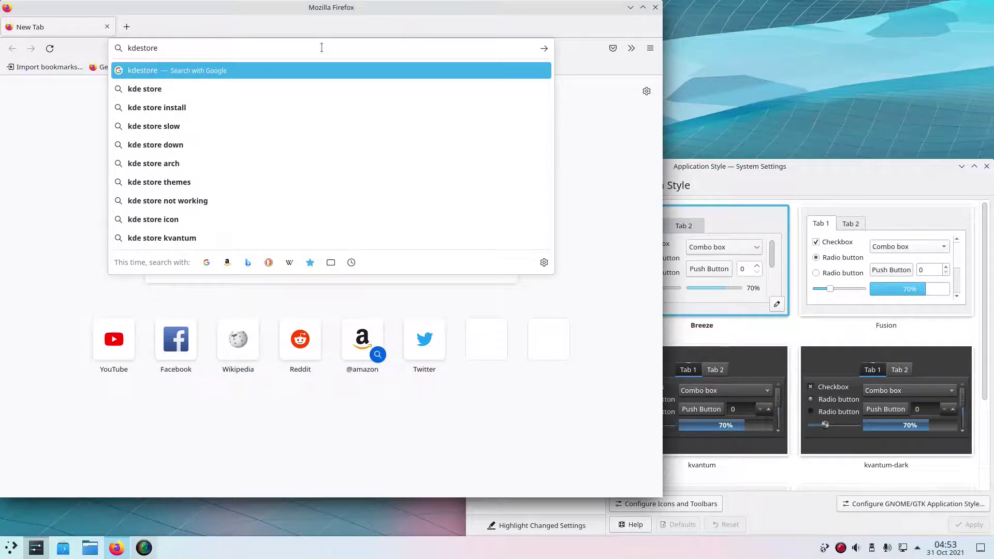
{"action": "key", "text": "Return"}
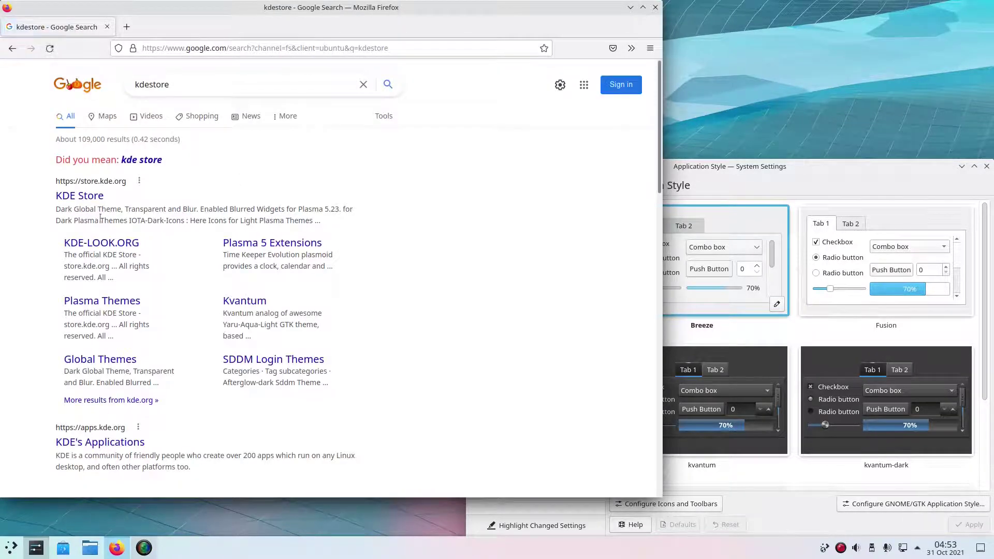
{"action": "left_click", "coordinate": [89, 198]}
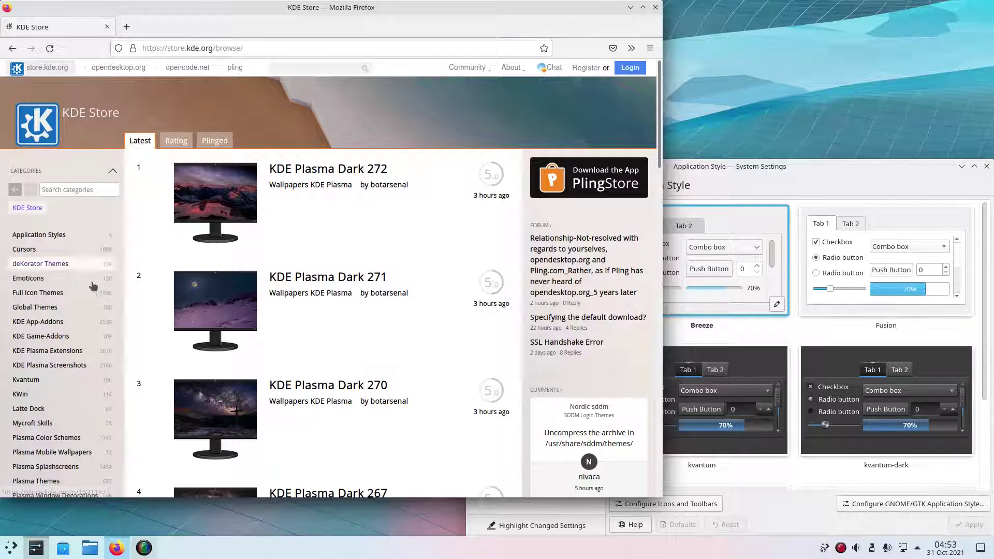
{"action": "left_click", "coordinate": [43, 384]}
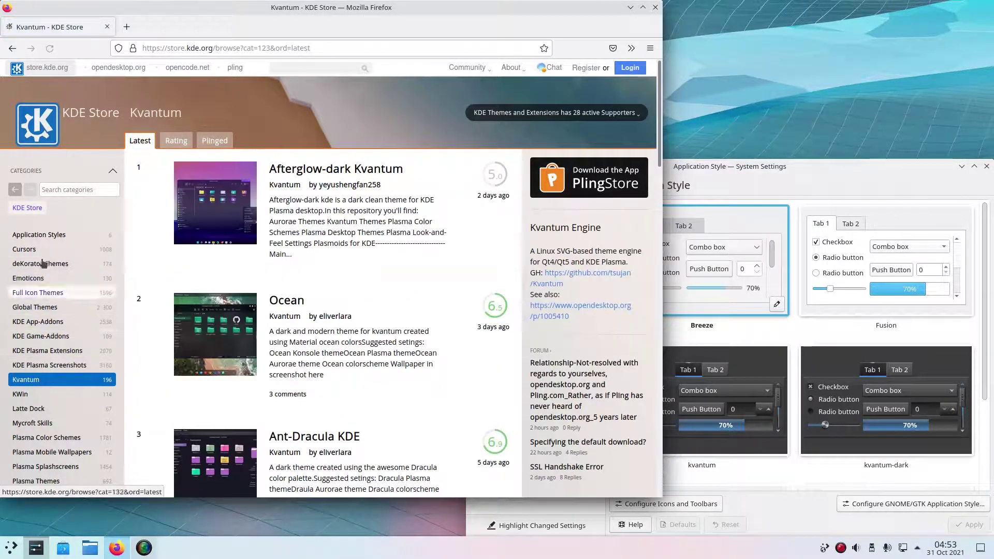
Browse the latest Kvantum themes and go on to the third page of the listing.
{"action": "left_click_drag", "start_coordinate": [405, 12], "coordinate": [435, 20]}
{"action": "scroll", "coordinate": [371, 151], "scroll_direction": "down", "scroll_amount": 10}
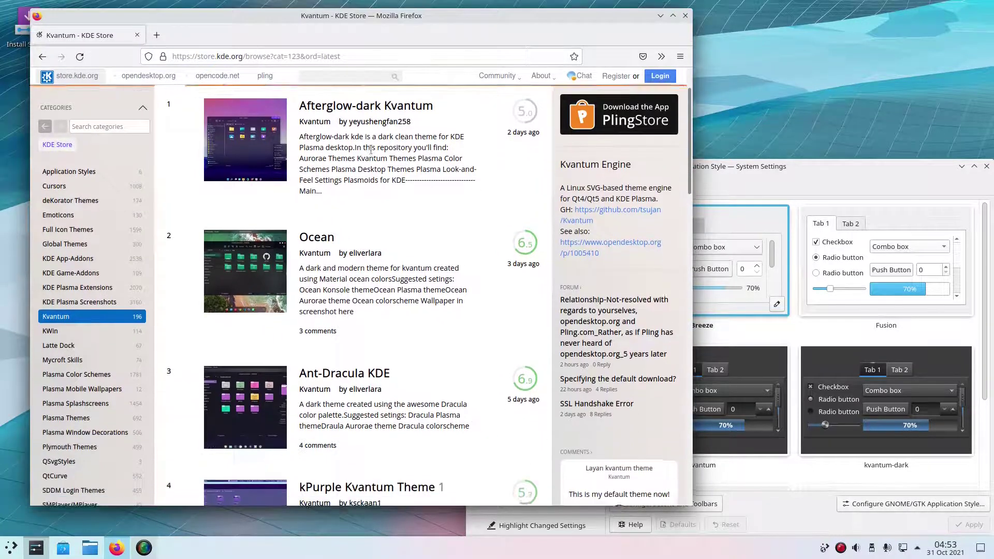
{"action": "scroll", "coordinate": [372, 151], "scroll_direction": "down", "scroll_amount": 10}
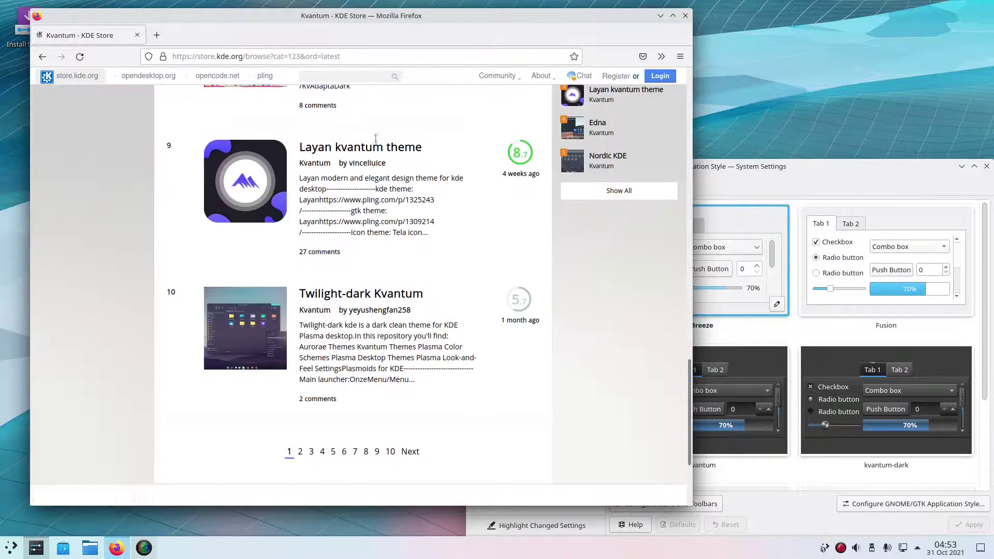
{"action": "left_click", "coordinate": [300, 309]}
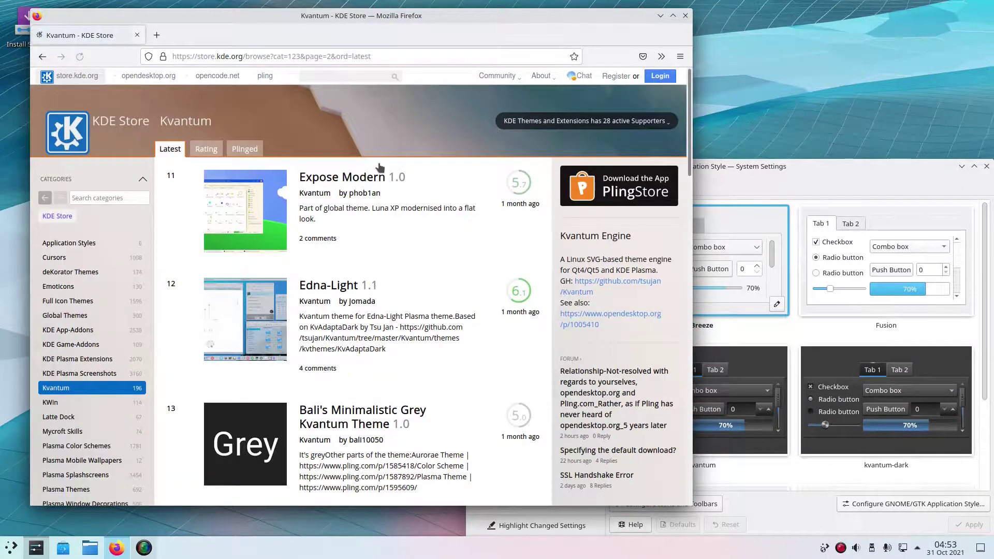
{"action": "scroll", "coordinate": [433, 157], "scroll_direction": "down", "scroll_amount": 8}
{"action": "scroll", "coordinate": [436, 150], "scroll_direction": "down", "scroll_amount": 10}
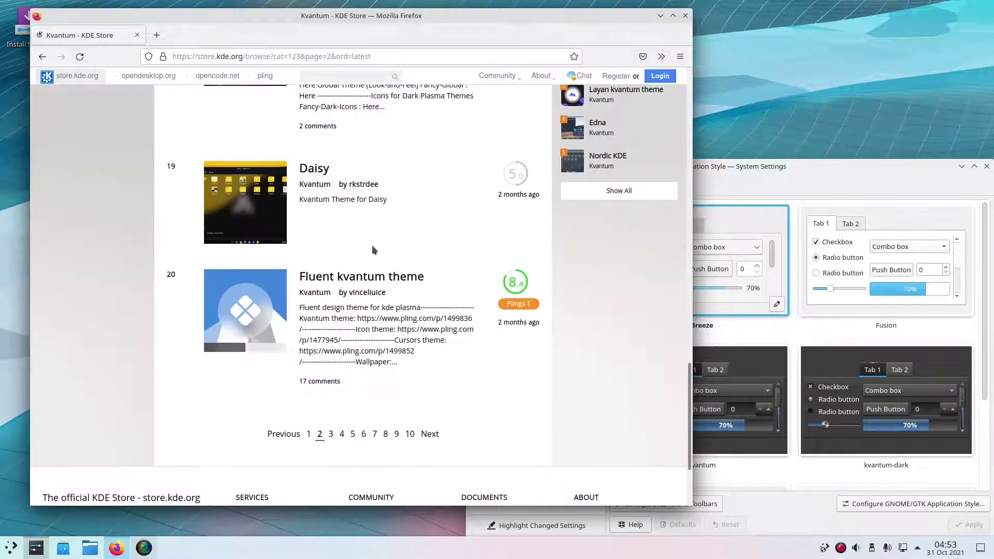
{"action": "left_click", "coordinate": [332, 434]}
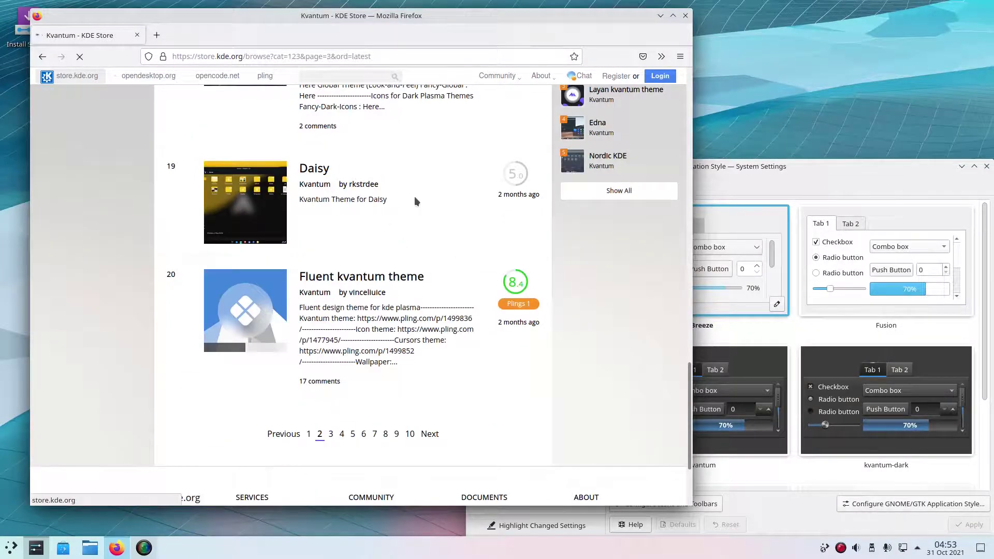
Open the Win11OS-light Kvantum theme from the listing in a new tab and switch to that tab.
{"action": "scroll", "coordinate": [415, 198], "scroll_direction": "down", "scroll_amount": 15}
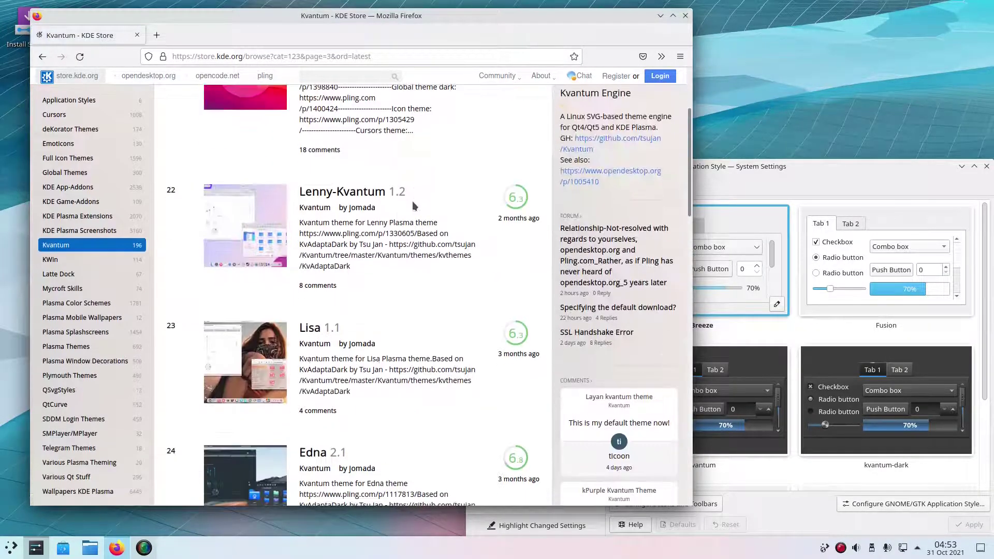
{"action": "scroll", "coordinate": [413, 208], "scroll_direction": "up", "scroll_amount": 3}
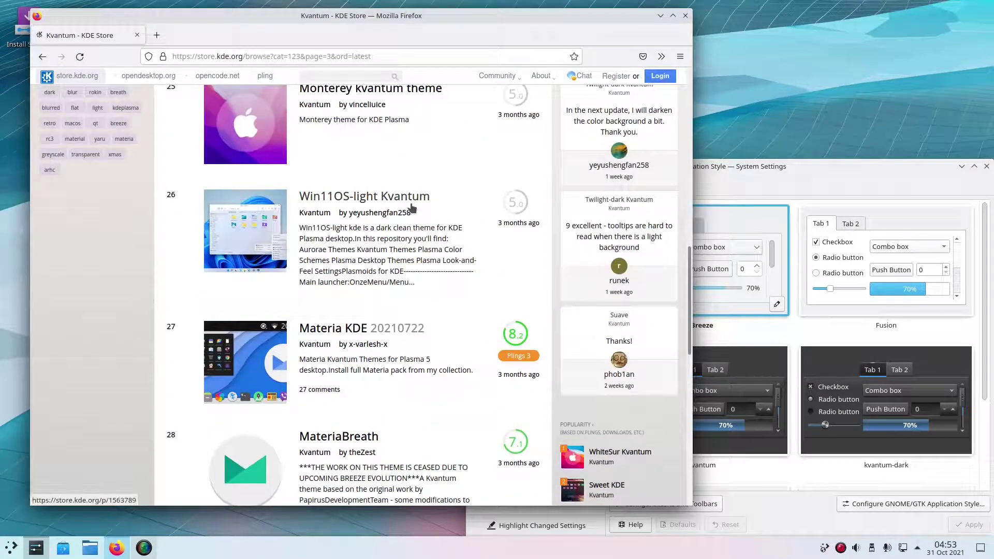
{"action": "right_click", "coordinate": [393, 196]}
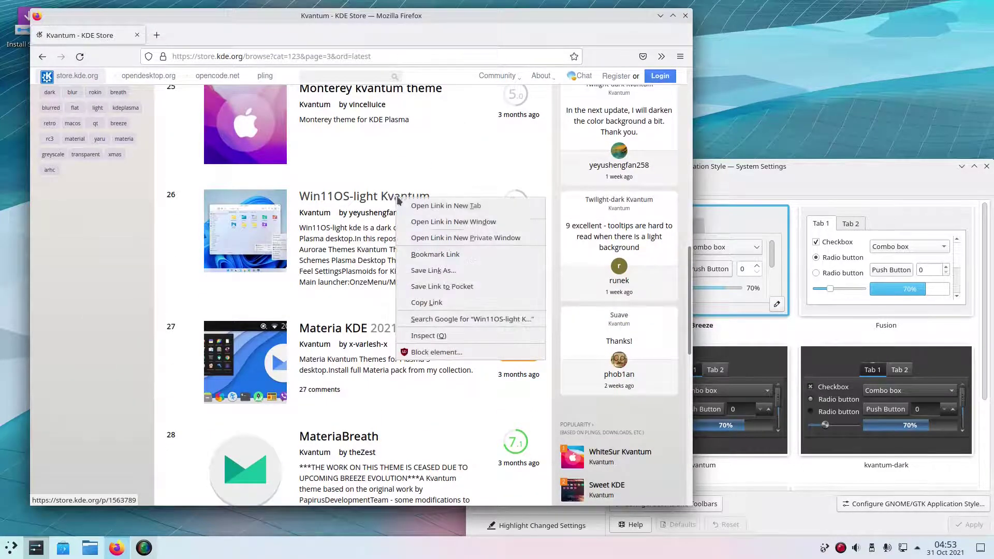
{"action": "left_click", "coordinate": [404, 204]}
{"action": "scroll", "coordinate": [405, 204], "scroll_direction": "down", "scroll_amount": 7}
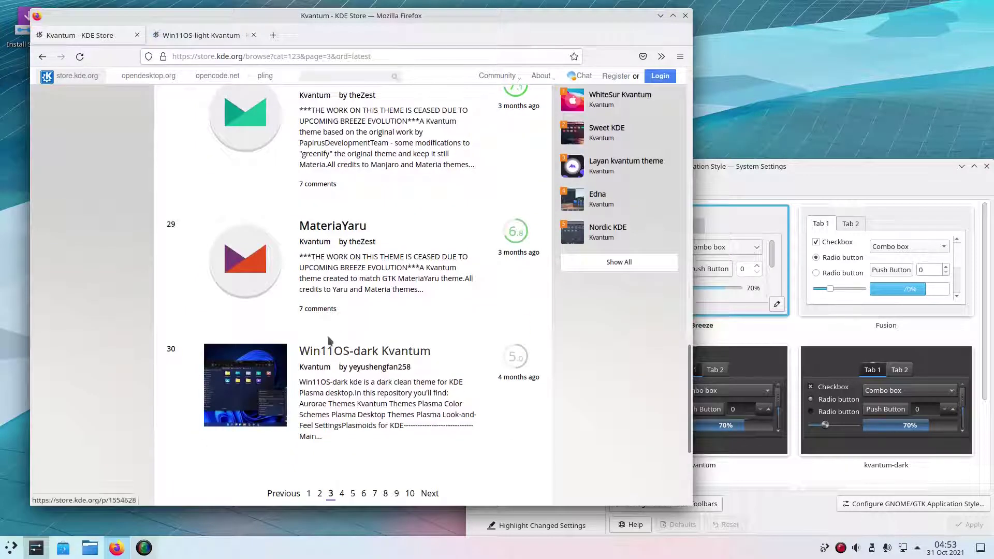
{"action": "left_click", "coordinate": [183, 37]}
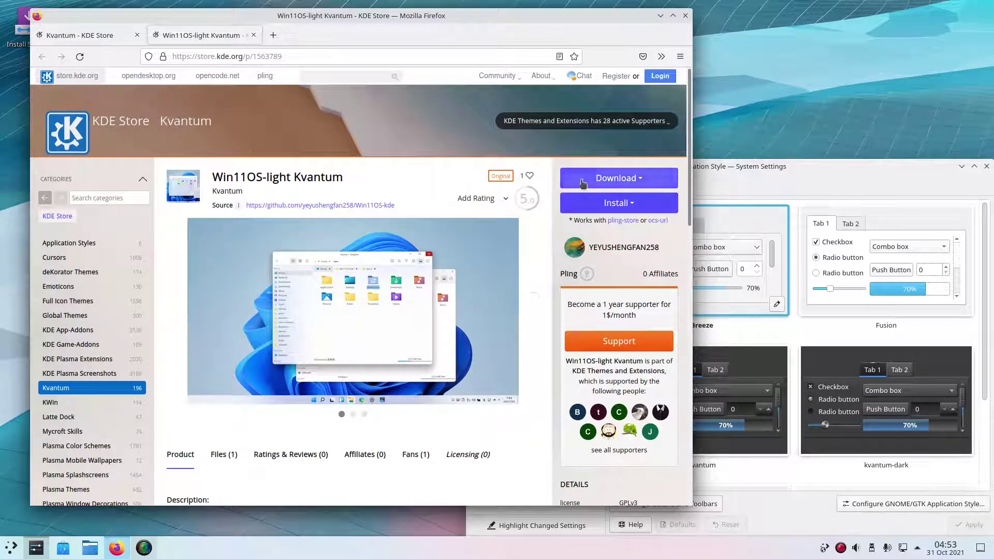
Download the Win11OS-light zip file of the Win11OS-light Kvantum theme from the main download source.
{"action": "left_click", "coordinate": [598, 178]}
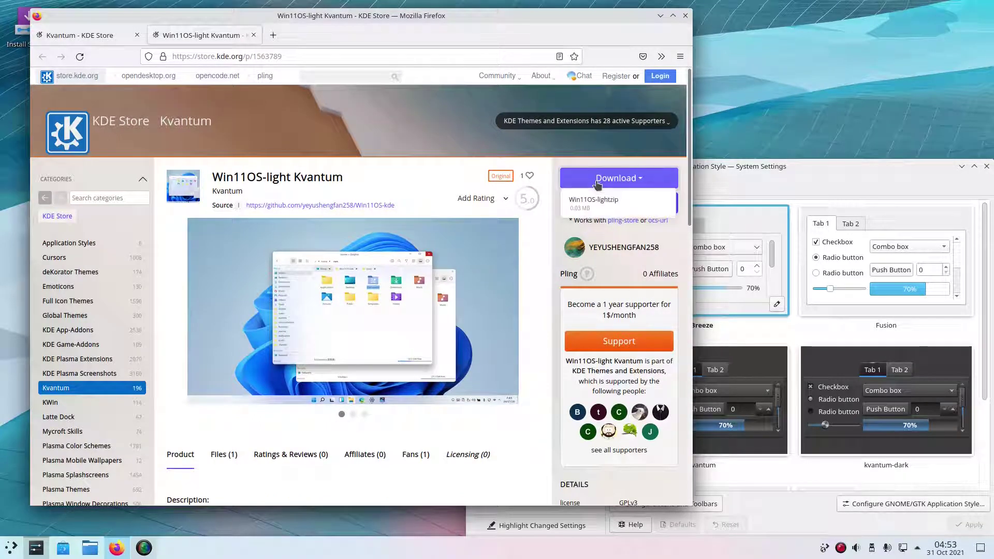
{"action": "left_click", "coordinate": [602, 201]}
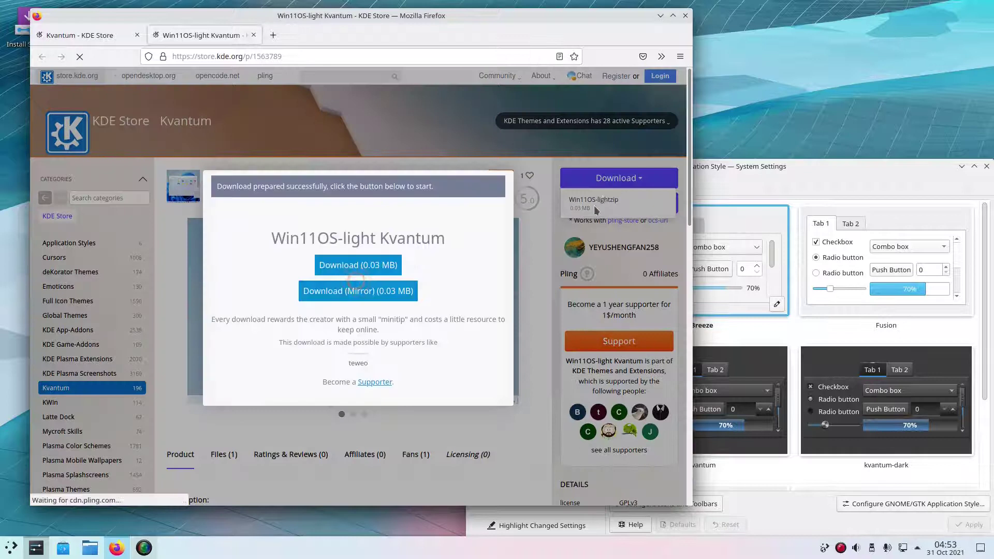
{"action": "left_click", "coordinate": [366, 263]}
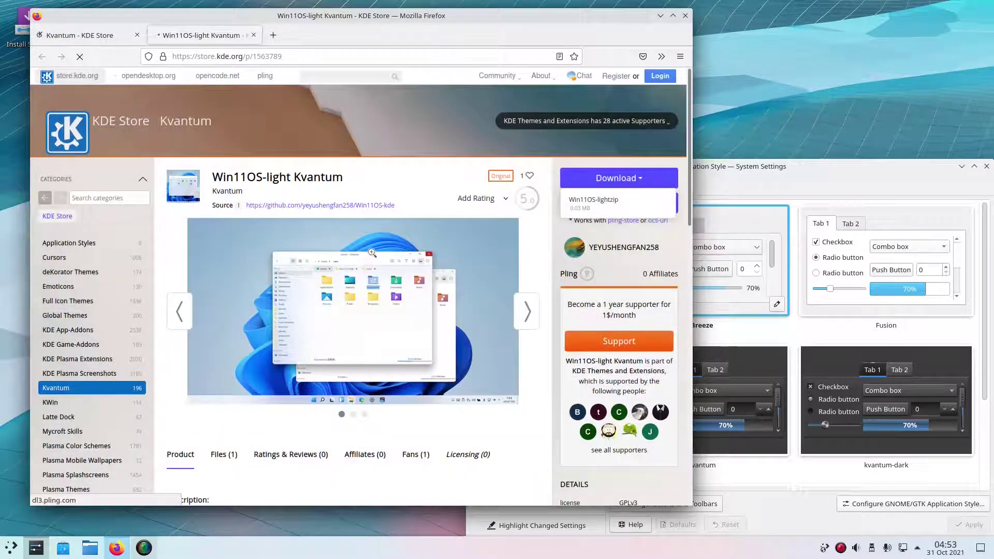
Save the Win11OS-light zip file and show it in its download folder.
{"action": "left_click", "coordinate": [306, 287]}
{"action": "left_click", "coordinate": [449, 339]}
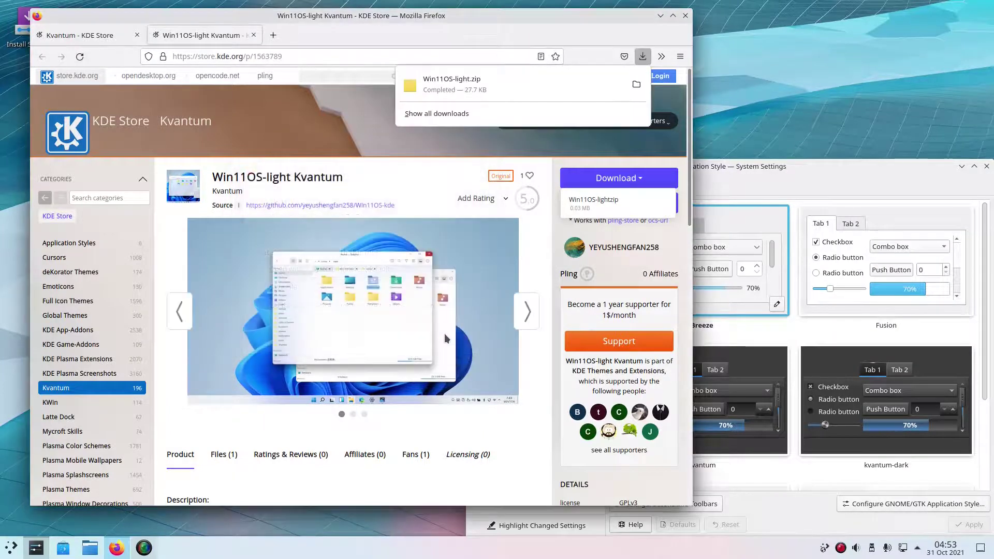
{"action": "left_click", "coordinate": [636, 84]}
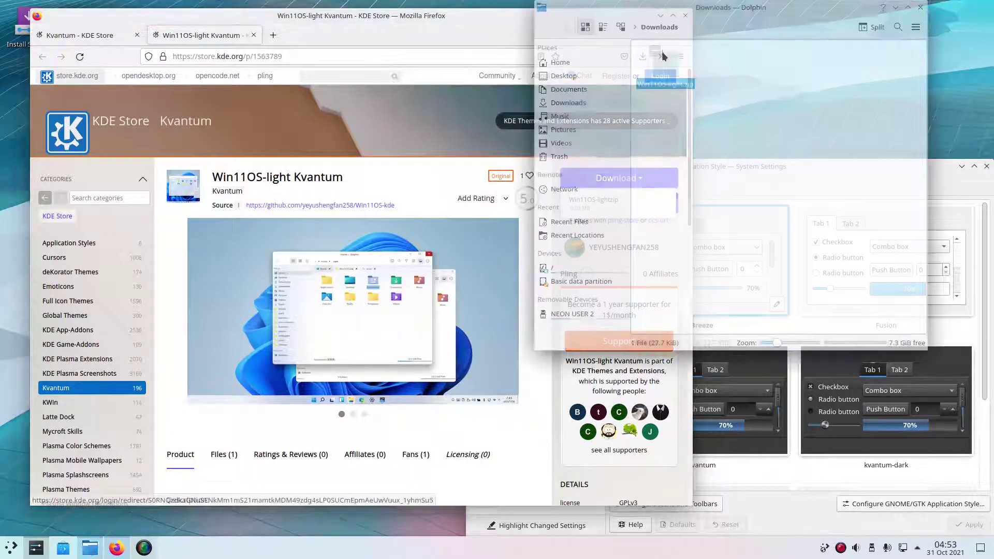
Close Firefox together with both open KDE Store tabs.
{"action": "left_click", "coordinate": [523, 18]}
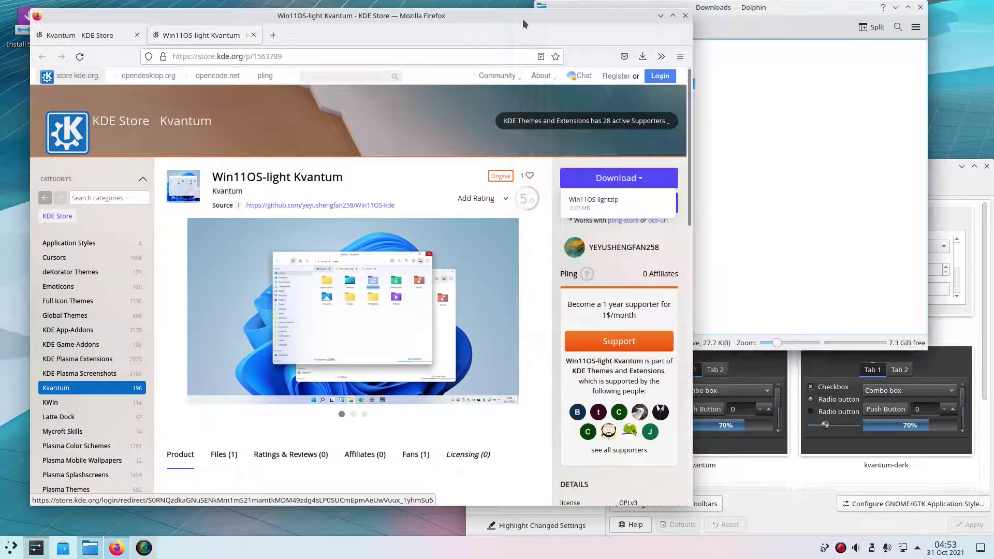
{"action": "left_click", "coordinate": [684, 16]}
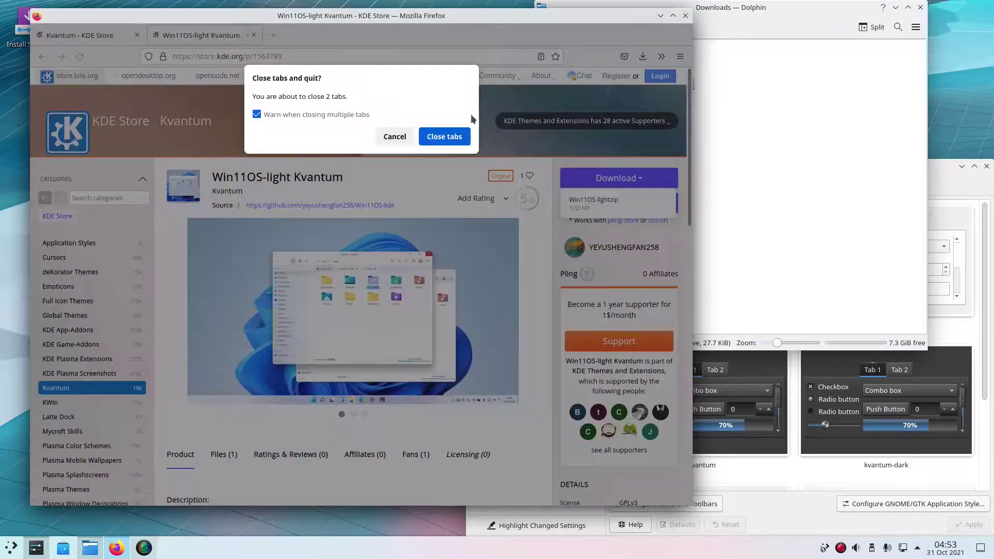
{"action": "left_click", "coordinate": [444, 135]}
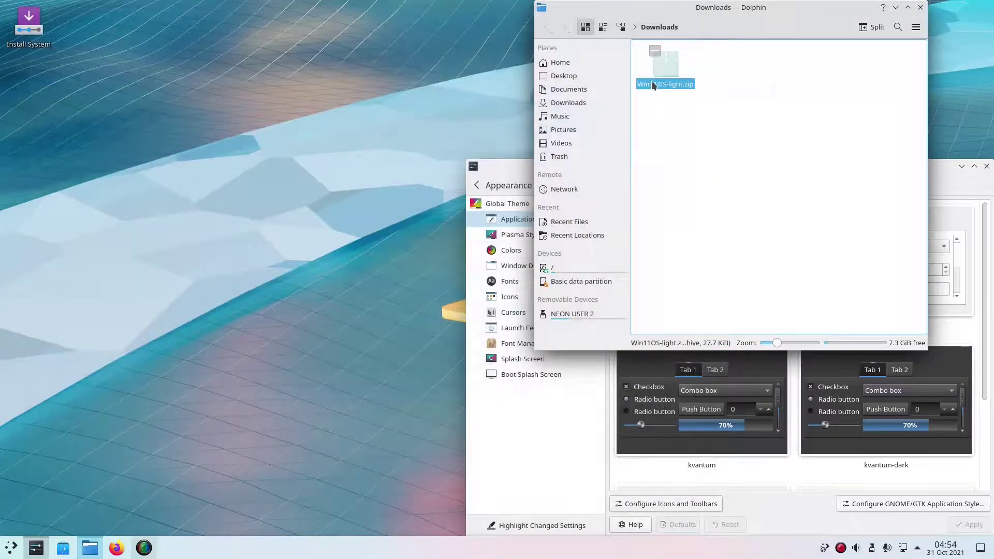
Extract Win11OS-light.zip into the Downloads folder with an autodetected subfolder and close the duplicate Downloads tab.
{"action": "right_click", "coordinate": [652, 81]}
{"action": "mouse_move", "coordinate": [687, 201]}
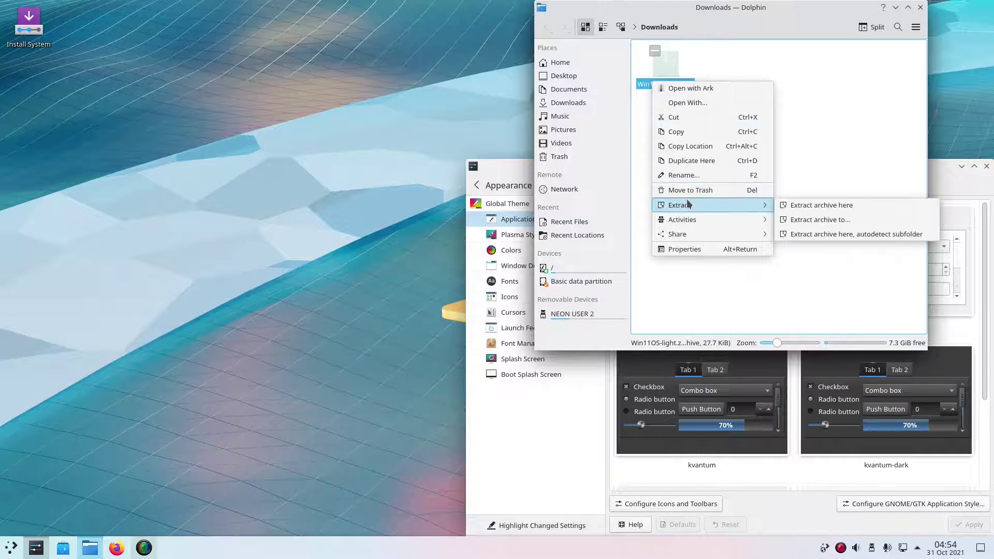
{"action": "left_click", "coordinate": [803, 234]}
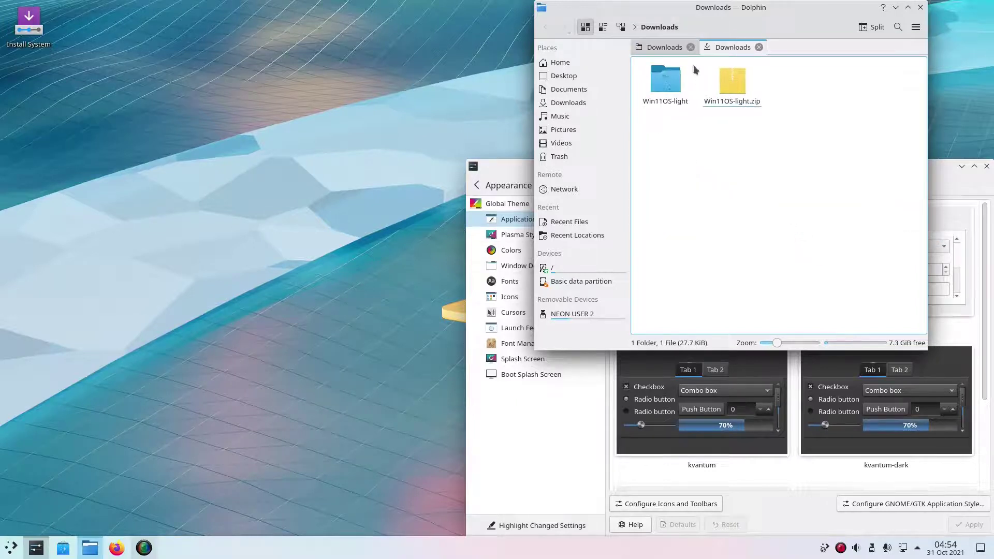
{"action": "left_click", "coordinate": [691, 47]}
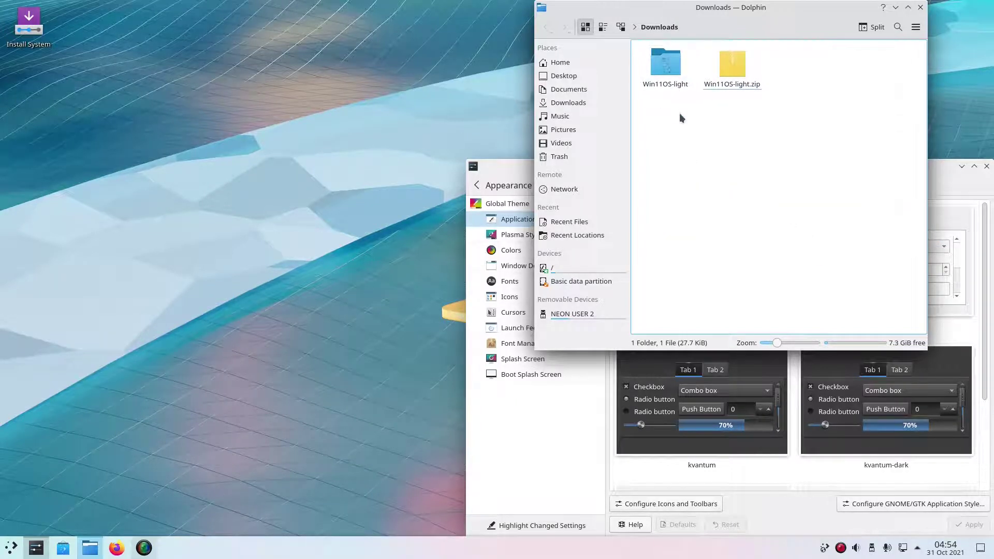
Dismiss the archive's options and close the Dolphin window showing the Downloads folder.
{"action": "right_click", "coordinate": [720, 87]}
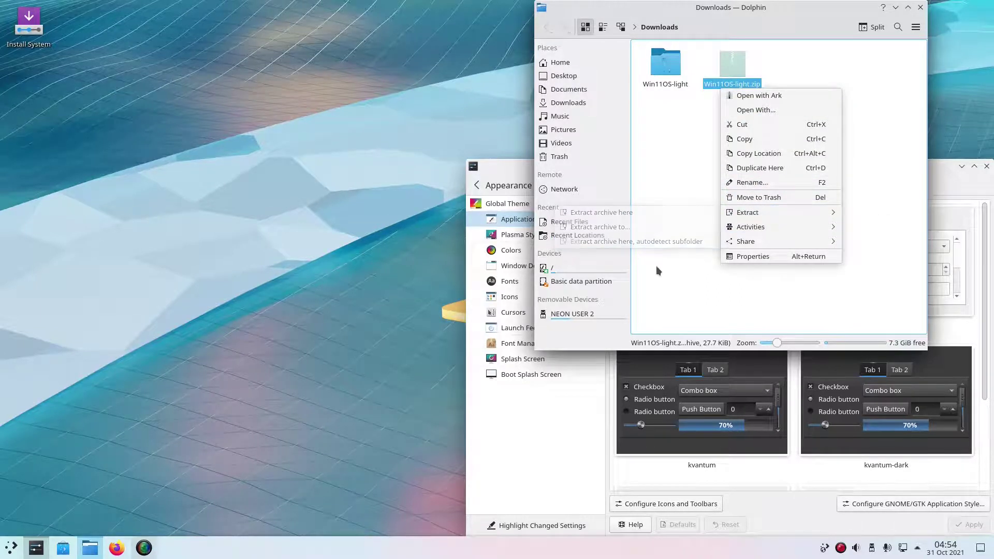
{"action": "left_click", "coordinate": [658, 166]}
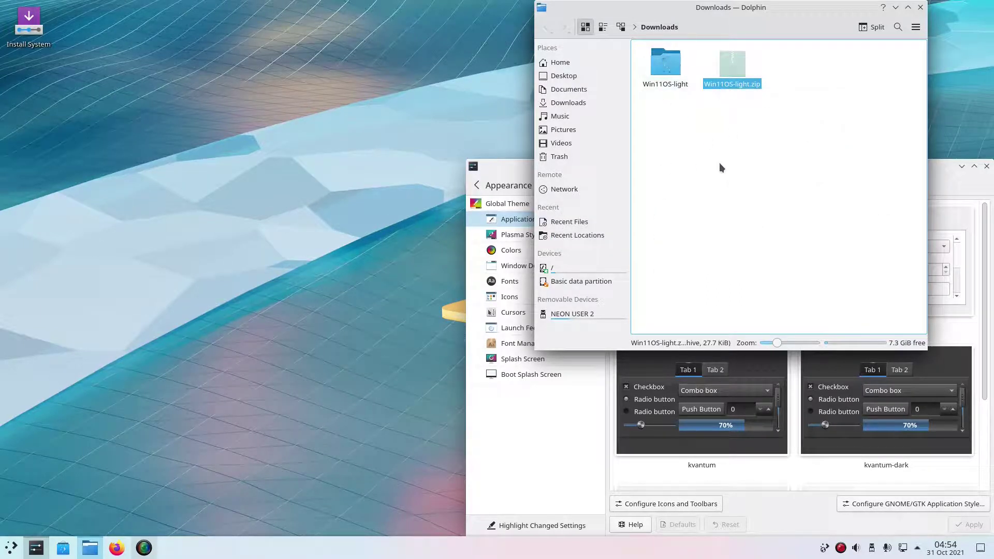
{"action": "left_click_drag", "start_coordinate": [678, 8], "coordinate": [370, 20]}
{"action": "left_click_drag", "start_coordinate": [612, 366], "coordinate": [732, 365]}
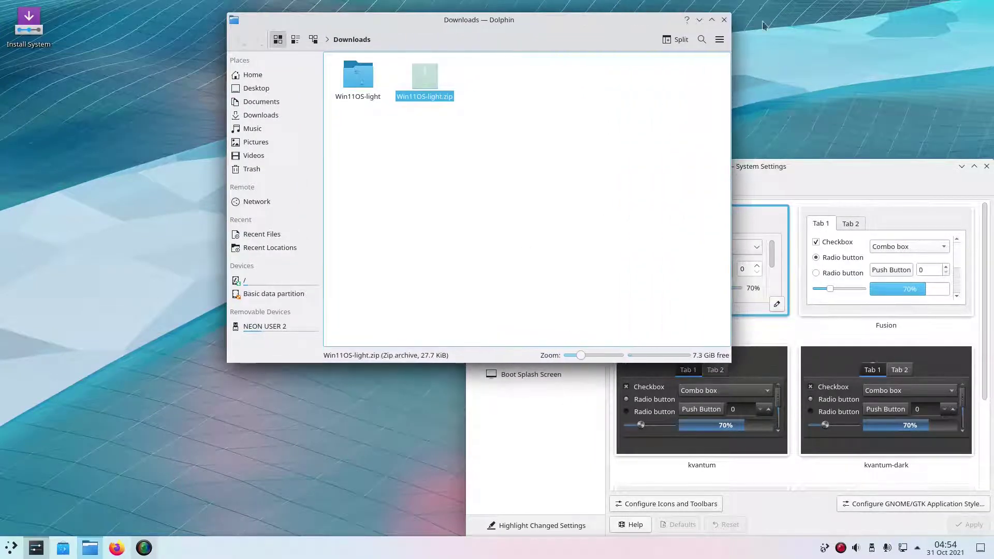
{"action": "left_click", "coordinate": [724, 20]}
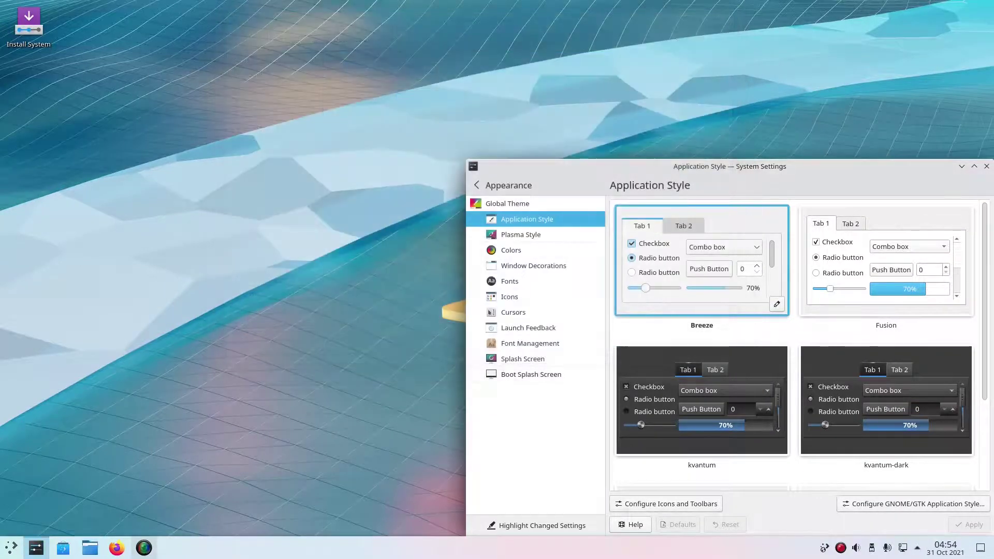
Search the application launcher for "kvant" and launch Kvantum Manager.
{"action": "left_click", "coordinate": [11, 547]}
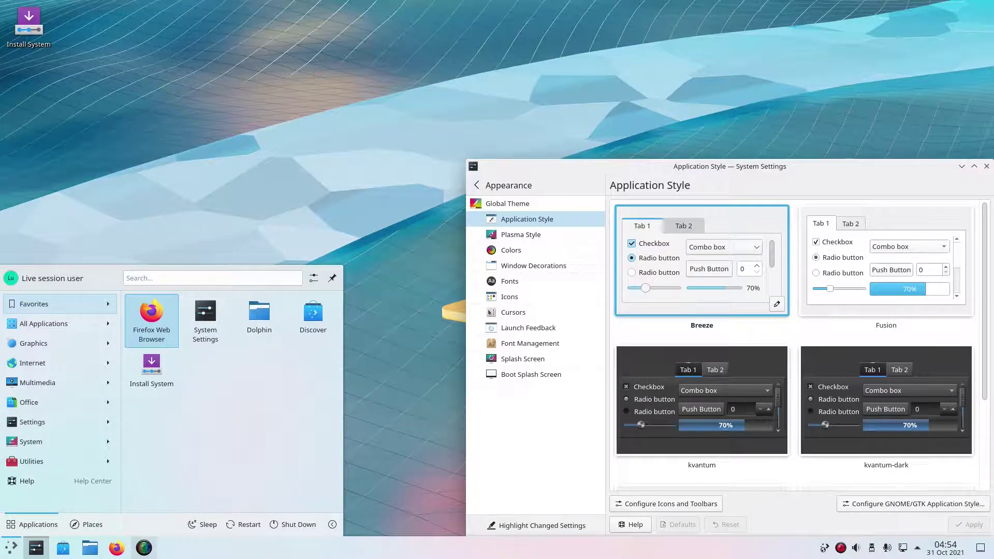
{"action": "type", "text": "k"}
{"action": "key", "text": "BackSpace"}
{"action": "type", "text": "kvant"}
{"action": "key", "text": "Return"}
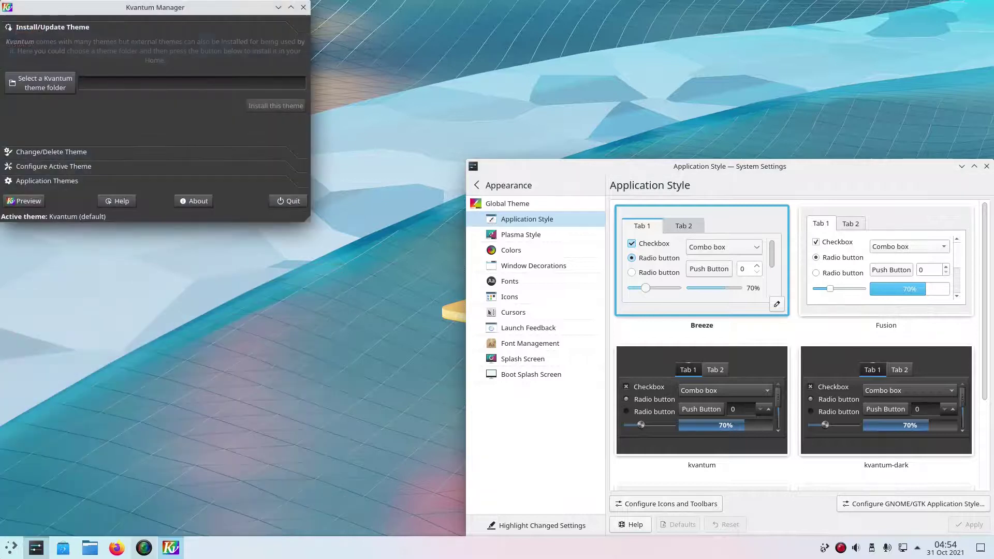
Choose /home/neon/Downloads/Win11OS-light as the Kvantum theme folder and install the theme.
{"action": "left_click", "coordinate": [59, 87]}
{"action": "left_click", "coordinate": [413, 241]}
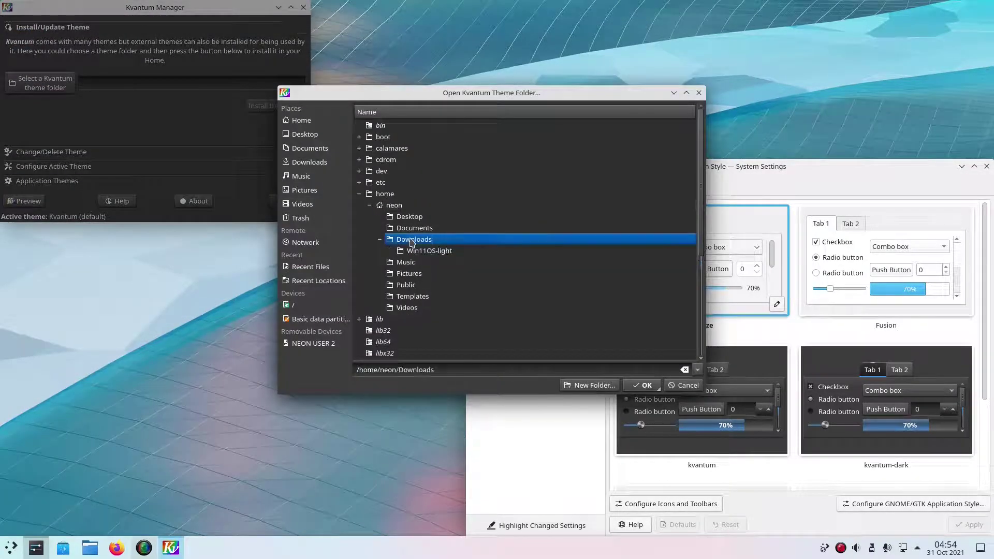
{"action": "left_click", "coordinate": [412, 251]}
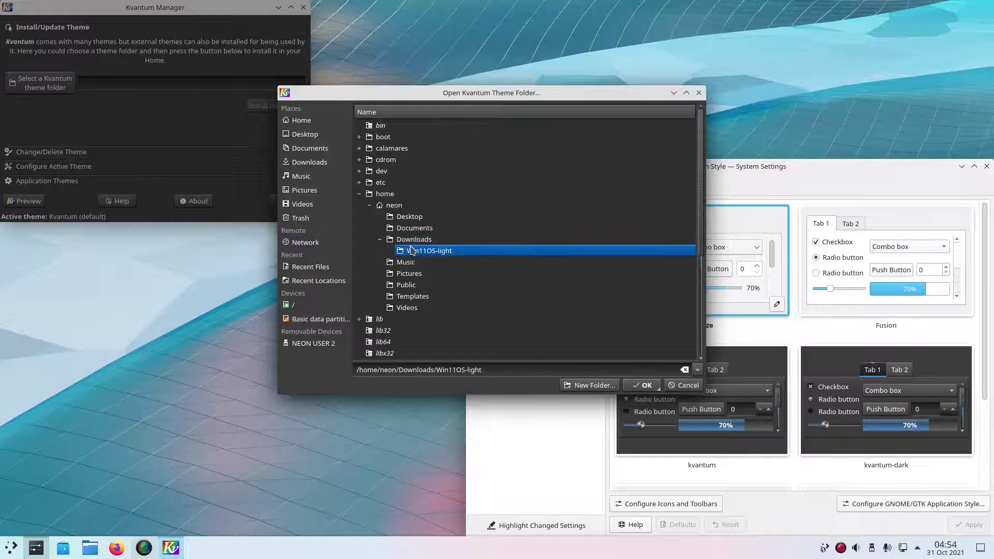
{"action": "left_click", "coordinate": [641, 386]}
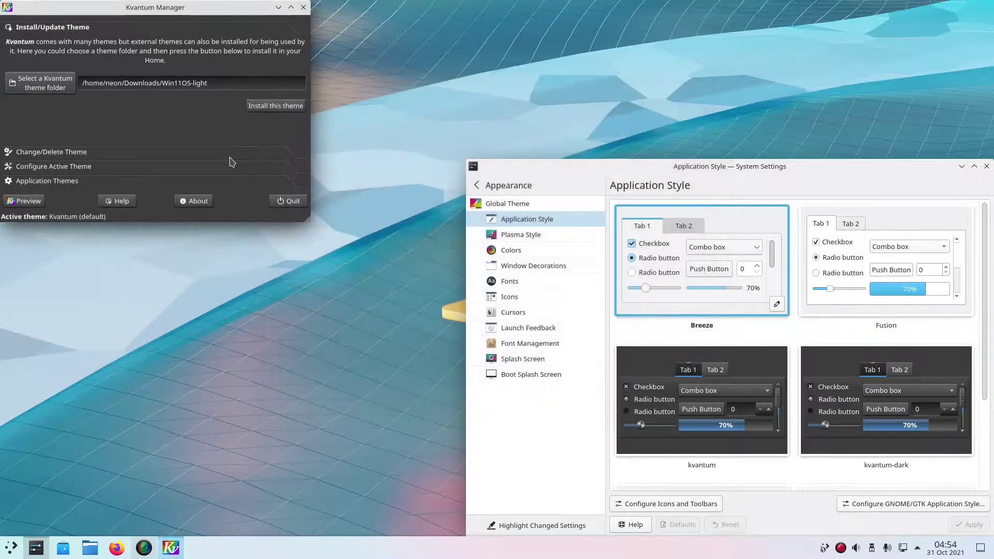
{"action": "left_click", "coordinate": [283, 108]}
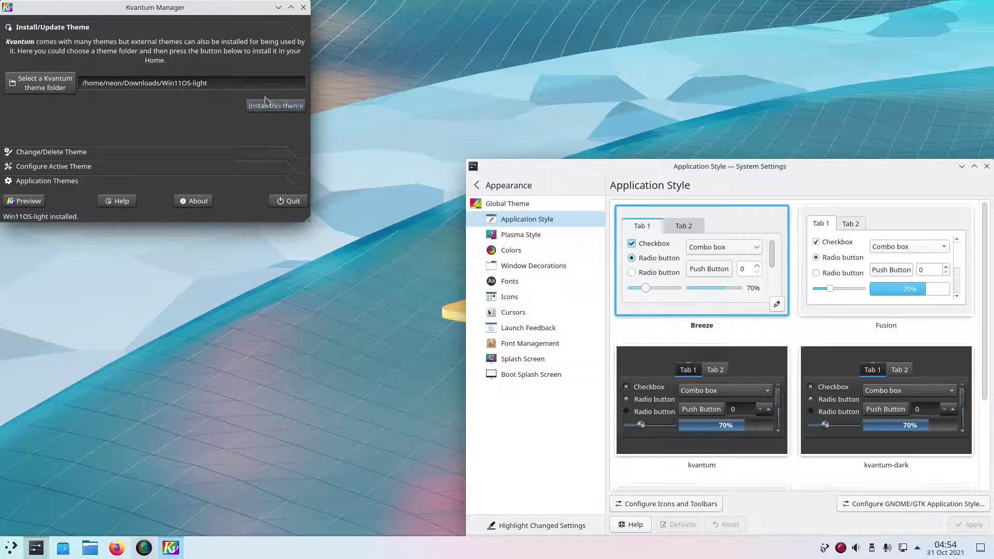
Make Win11OS-light the active Kvantum theme and quit Kvantum Manager.
{"action": "left_click", "coordinate": [103, 151]}
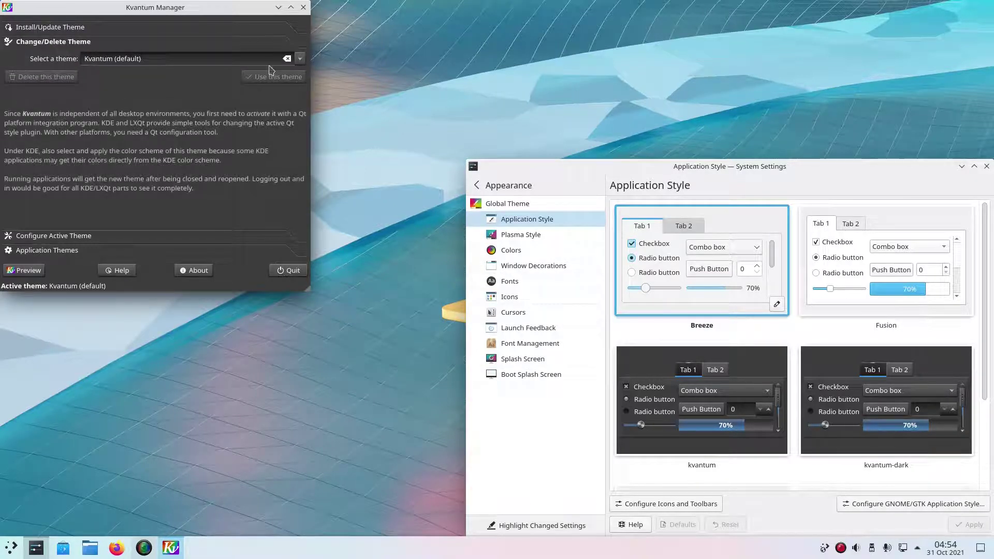
{"action": "left_click", "coordinate": [300, 59]}
{"action": "left_click_drag", "start_coordinate": [302, 84], "coordinate": [306, 206]}
{"action": "left_click", "coordinate": [208, 152]}
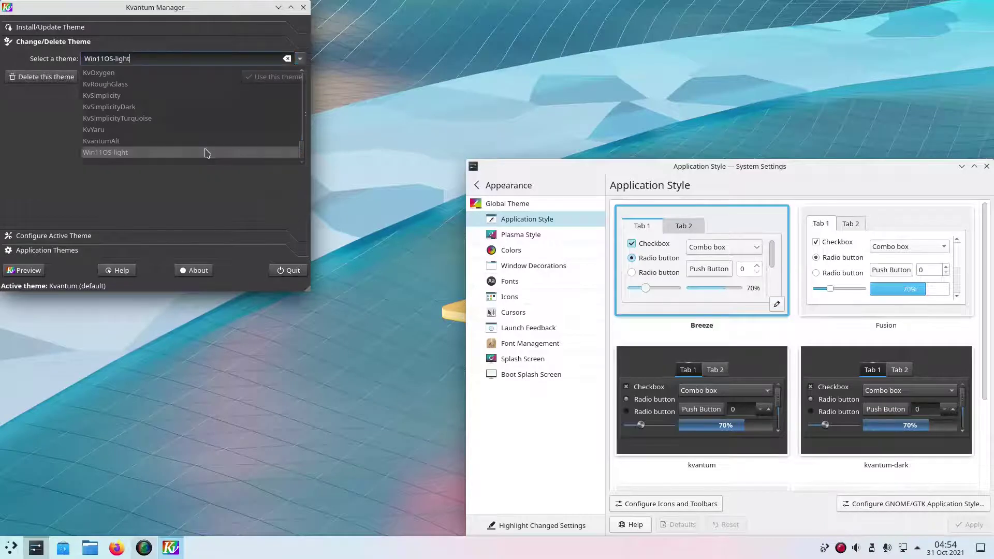
{"action": "left_click", "coordinate": [273, 77]}
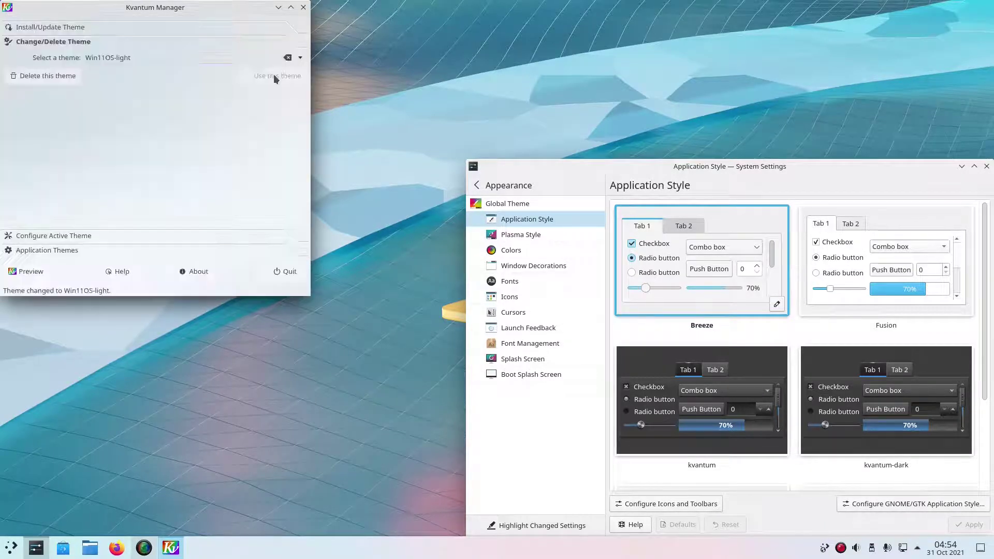
{"action": "left_click_drag", "start_coordinate": [210, 7], "coordinate": [326, 75]}
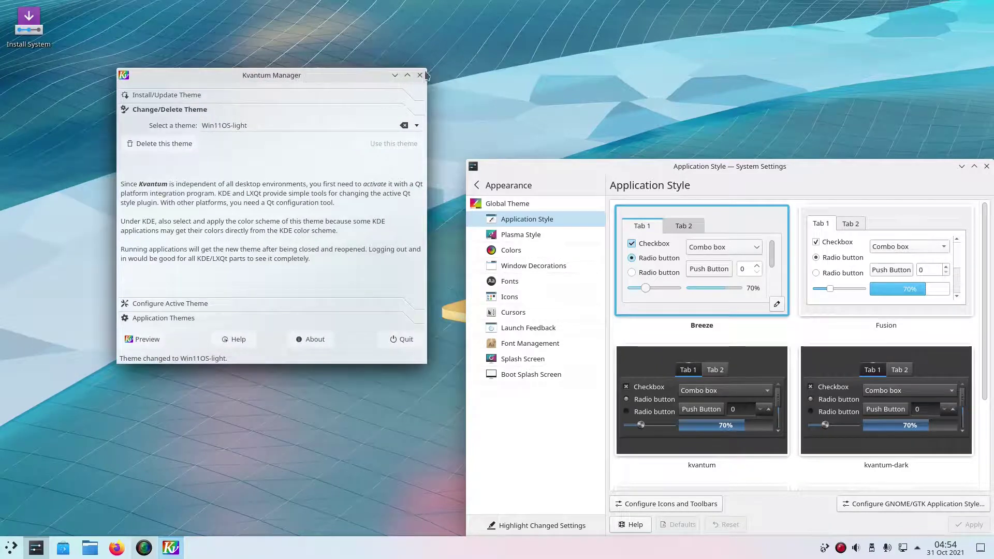
{"action": "left_click", "coordinate": [400, 346]}
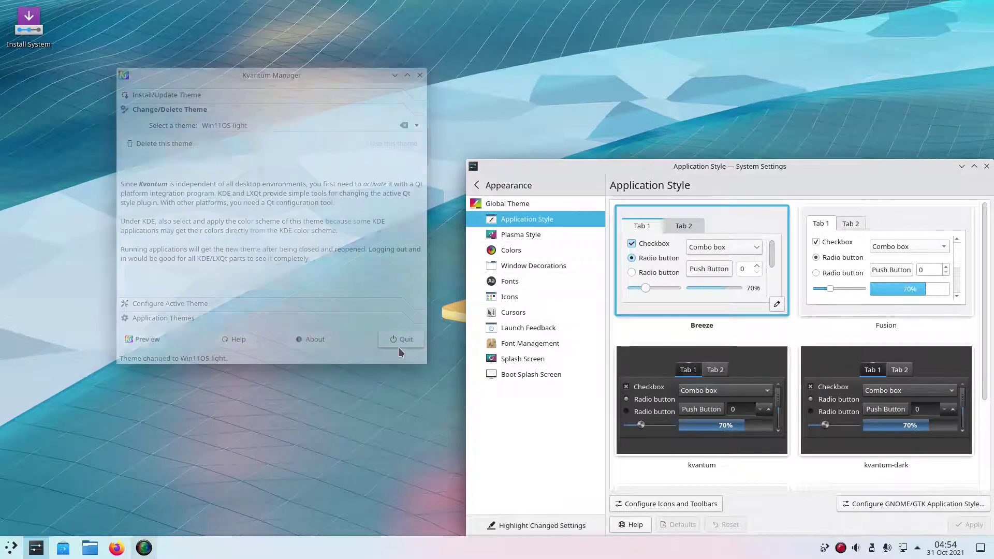
Return to the Appearance section of System Settings and reload the Application Style page to check the kvantum previews.
{"action": "left_click", "coordinate": [581, 185]}
{"action": "left_click_drag", "start_coordinate": [583, 168], "coordinate": [211, 78]}
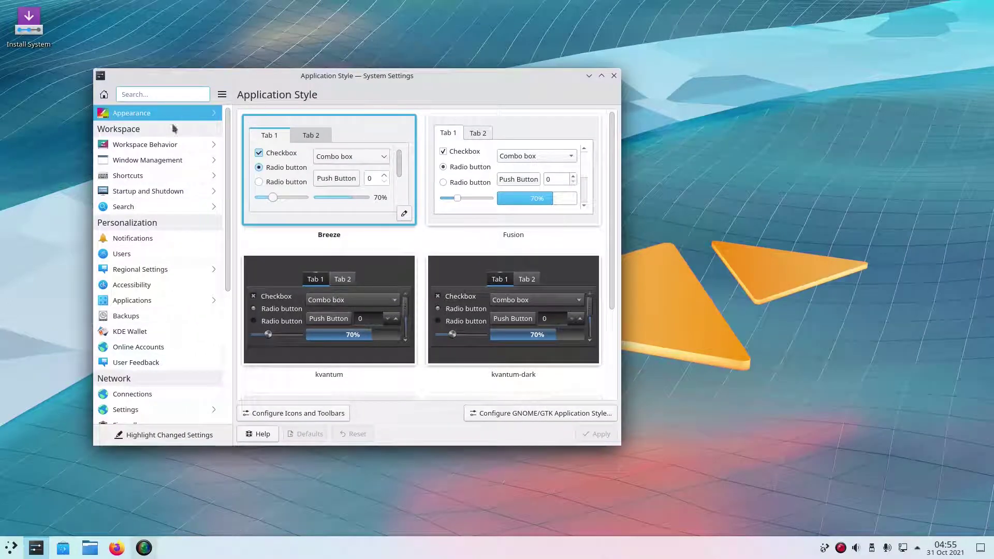
{"action": "left_click", "coordinate": [153, 114]}
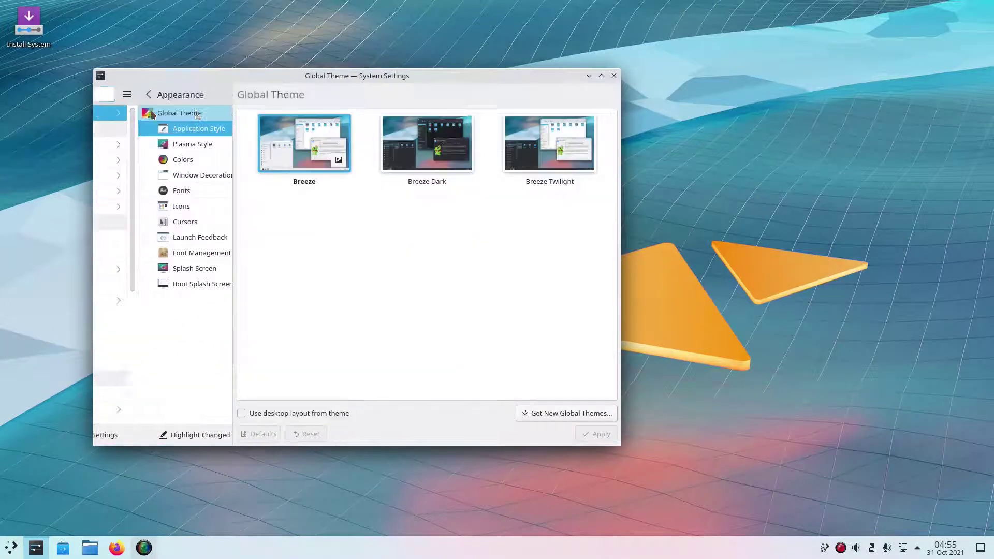
{"action": "left_click", "coordinate": [158, 144]}
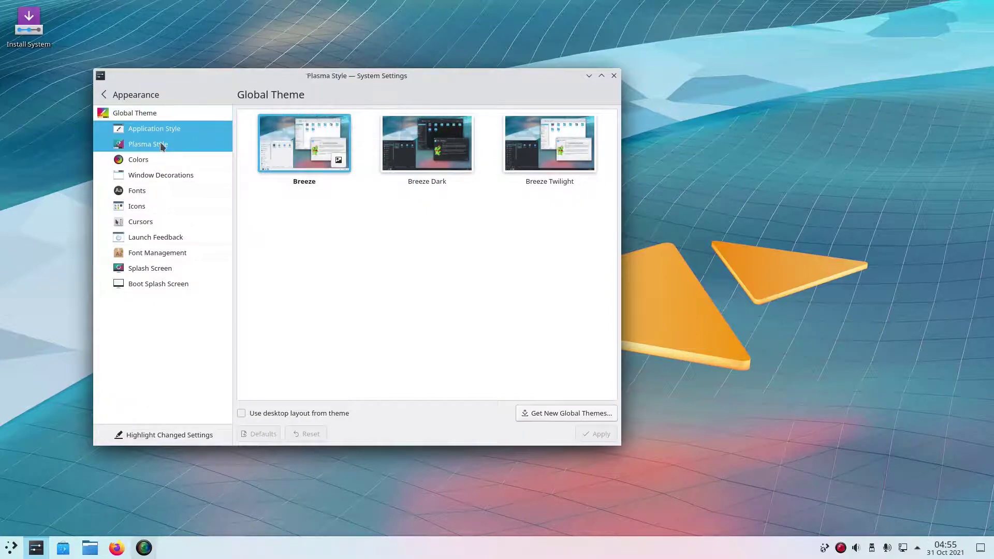
{"action": "left_click", "coordinate": [182, 127]}
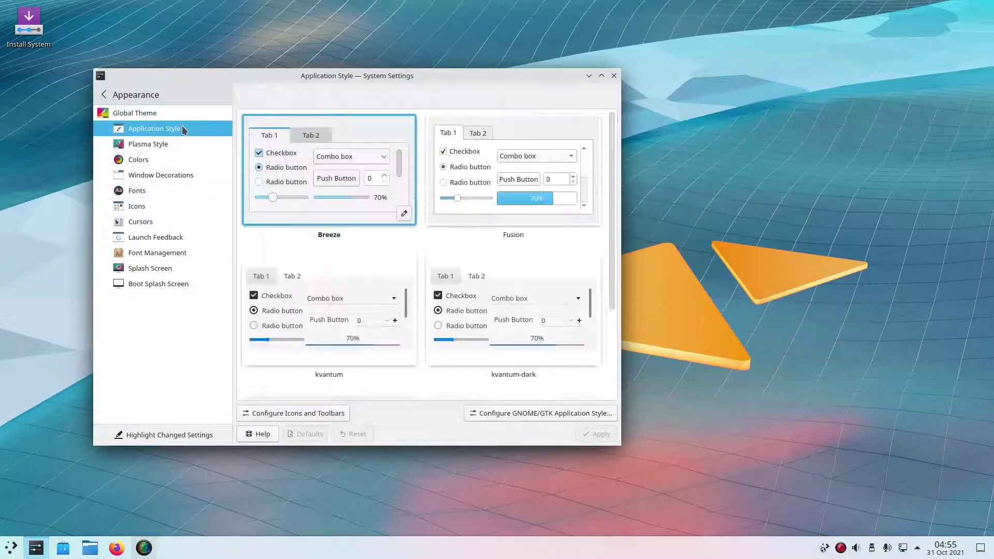
Search the downloadable Plasma styles for "win11os", install the Win11OS-light Plasma Theme and close the download dialog.
{"action": "left_click", "coordinate": [182, 118]}
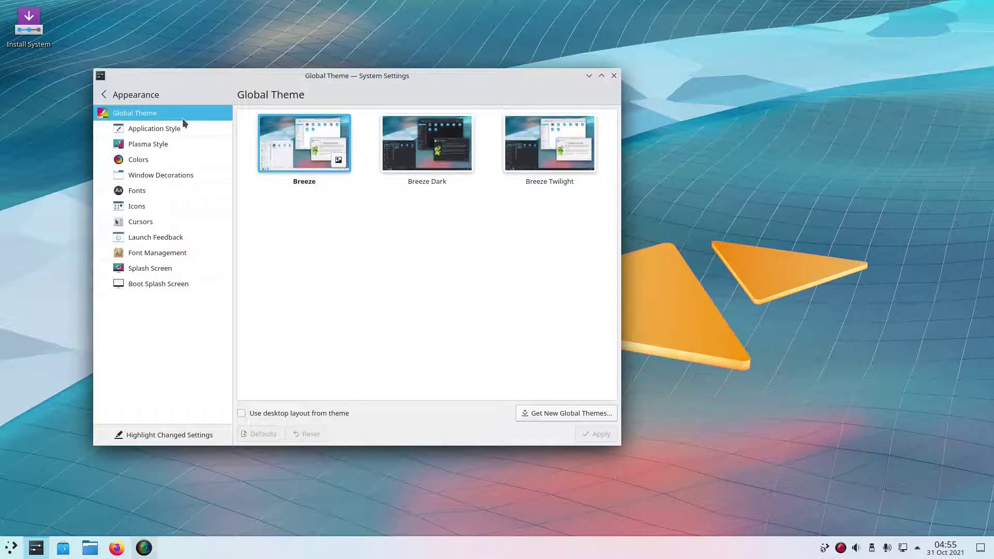
{"action": "left_click", "coordinate": [184, 134]}
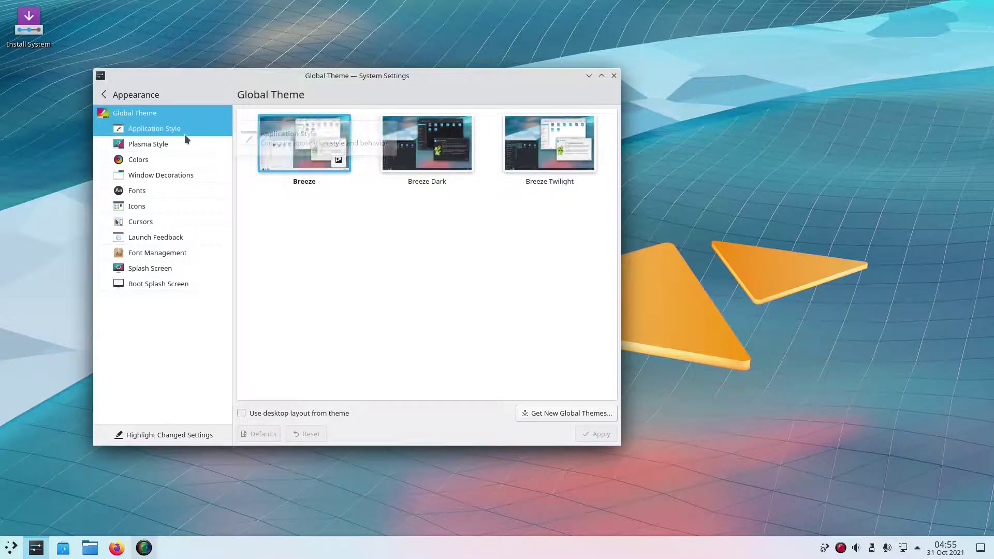
{"action": "left_click", "coordinate": [182, 146]}
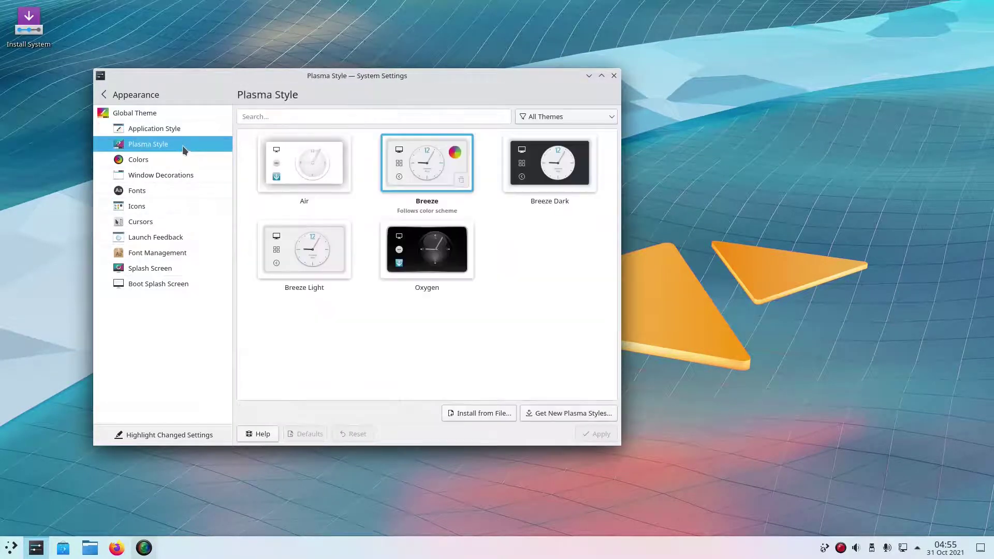
{"action": "left_click", "coordinate": [538, 416]}
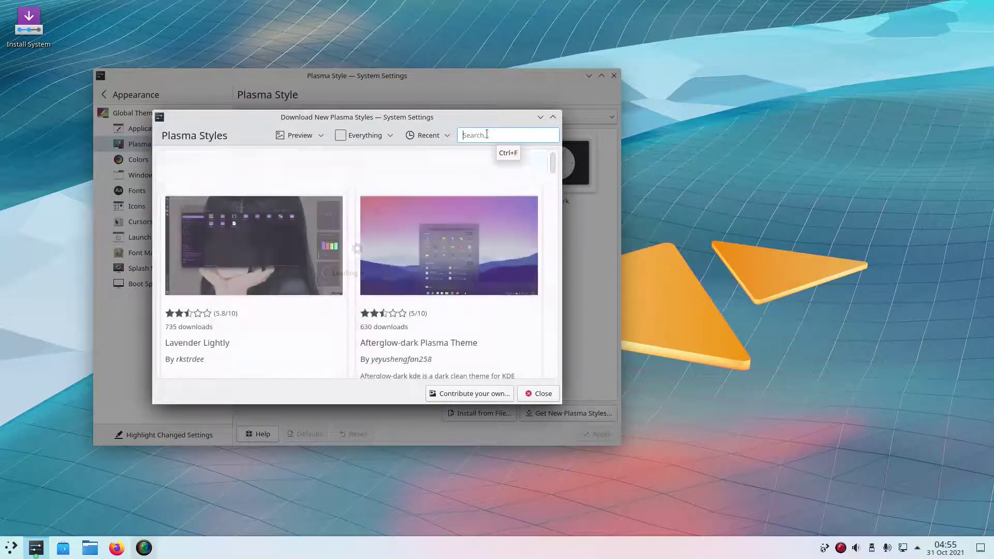
{"action": "type", "text": "win11"}
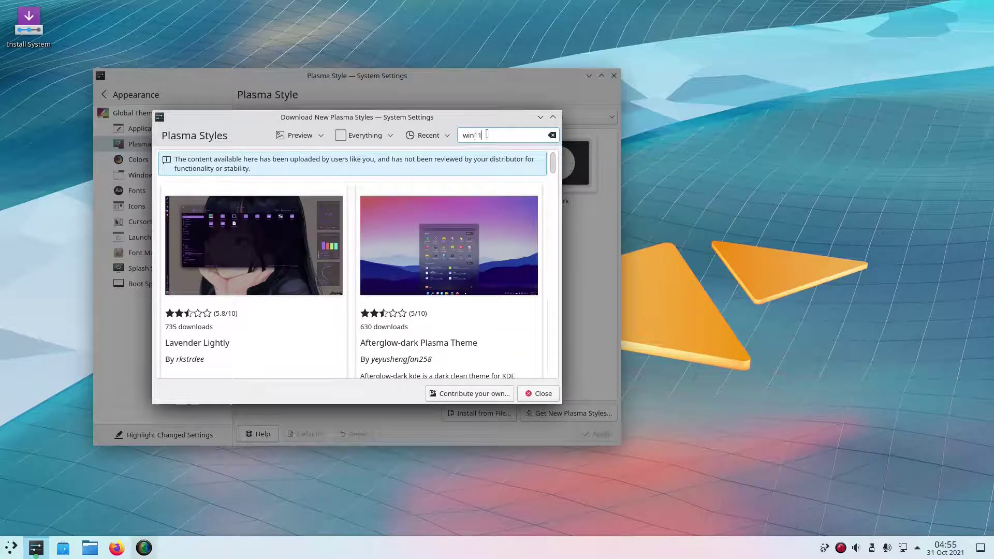
{"action": "type", "text": "os"}
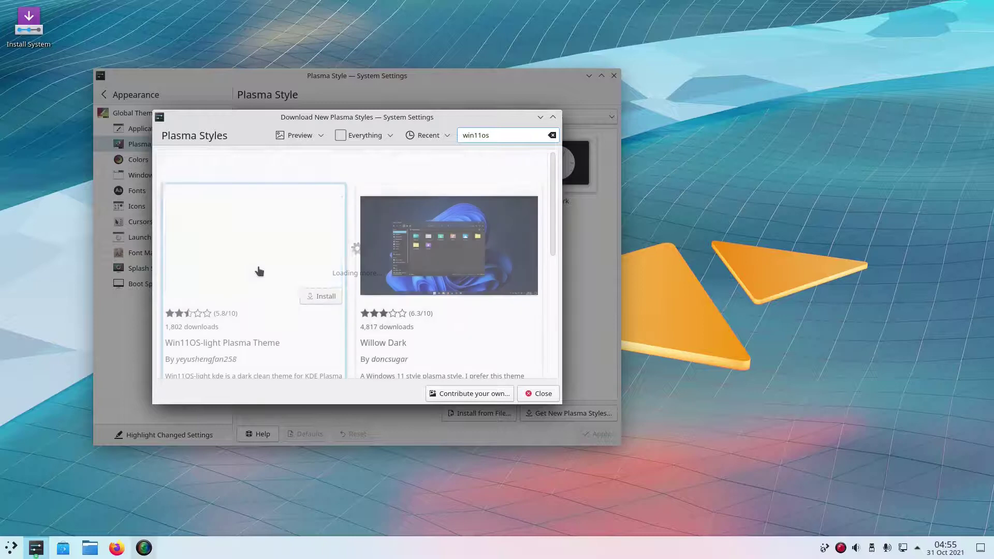
{"action": "left_click", "coordinate": [308, 301]}
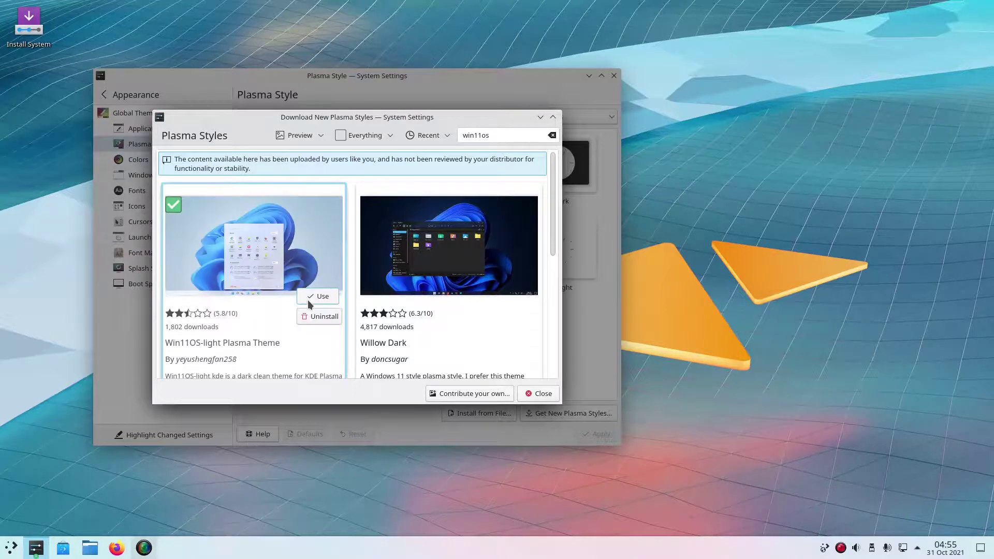
{"action": "left_click", "coordinate": [538, 390]}
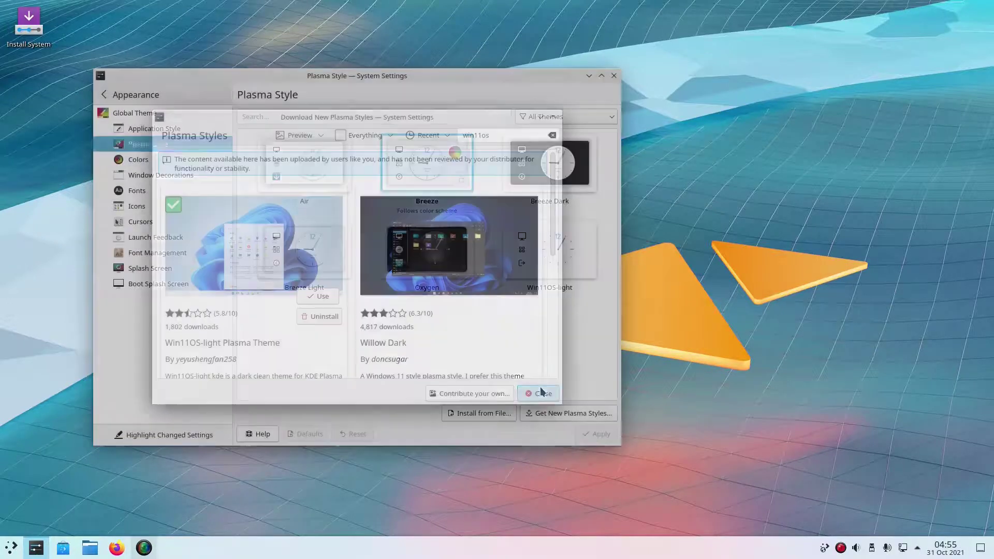
Search the downloadable color schemes for "win11os", install the Win11OS-light Color Theme and close the download dialog.
{"action": "left_click", "coordinate": [169, 155]}
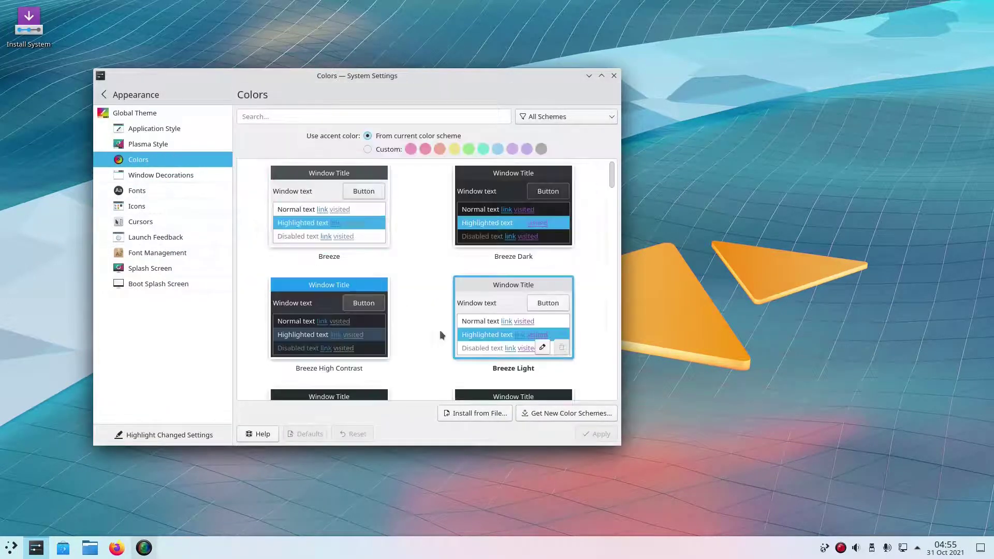
{"action": "left_click", "coordinate": [548, 413]}
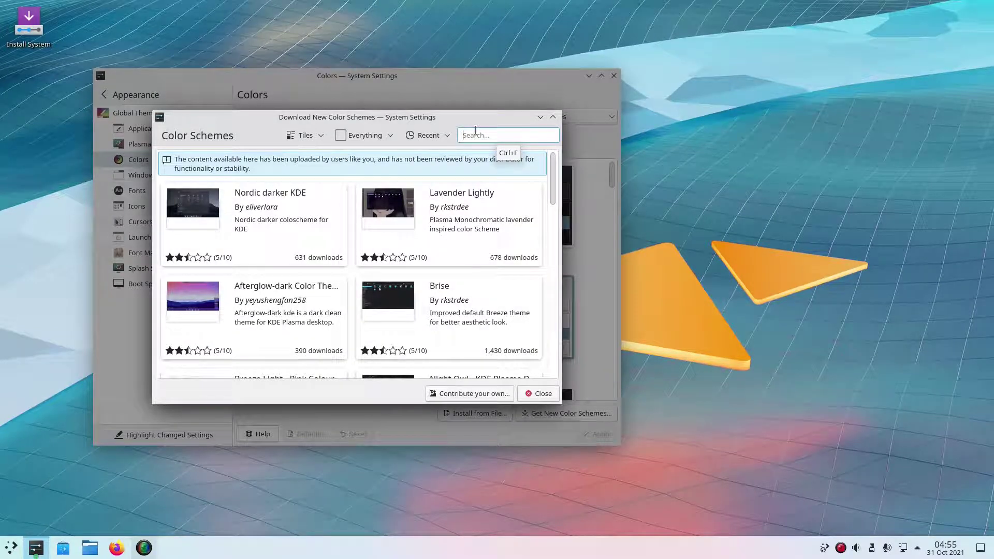
{"action": "type", "text": "win"}
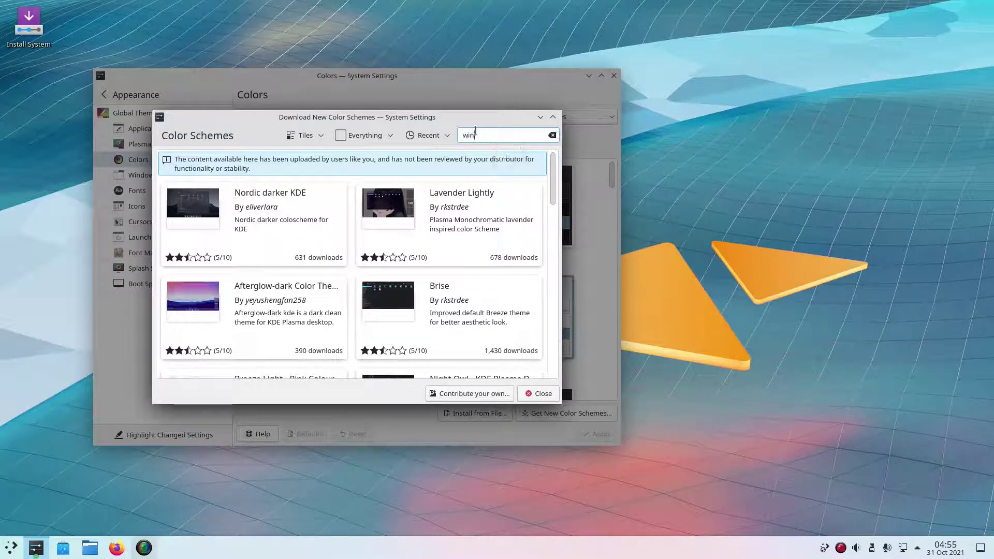
{"action": "type", "text": "11os"}
{"action": "key", "text": "Return"}
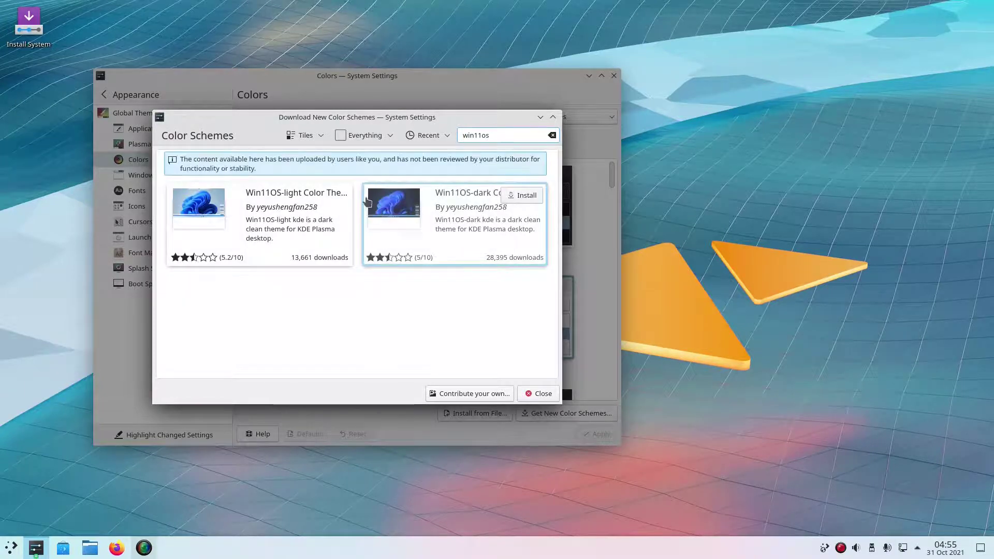
{"action": "left_click", "coordinate": [342, 196]}
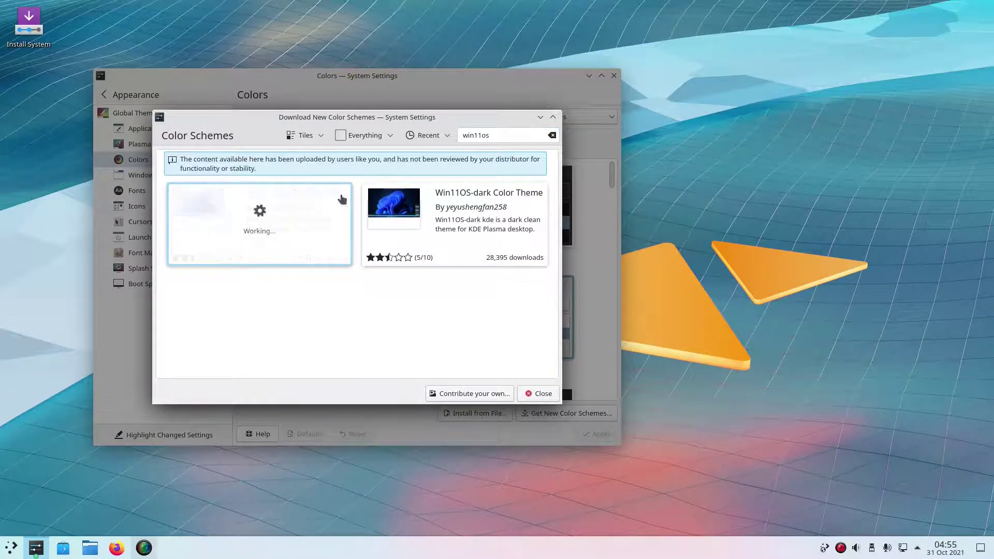
{"action": "left_click", "coordinate": [534, 396]}
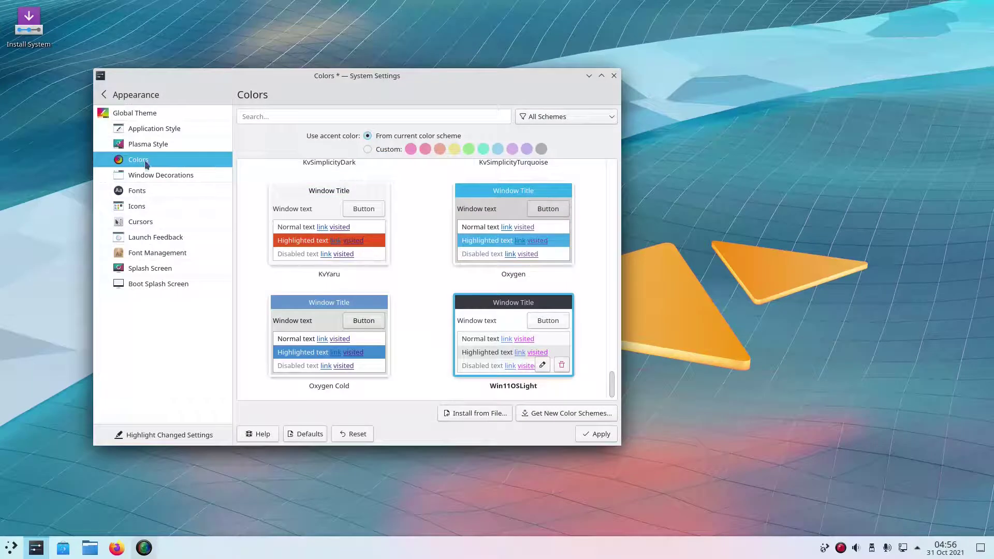
Switch to Window Decorations, discarding the pending color change, and install the Win11OS-light Aurorae theme by searching the downloads for "win11os".
{"action": "left_click", "coordinate": [190, 182]}
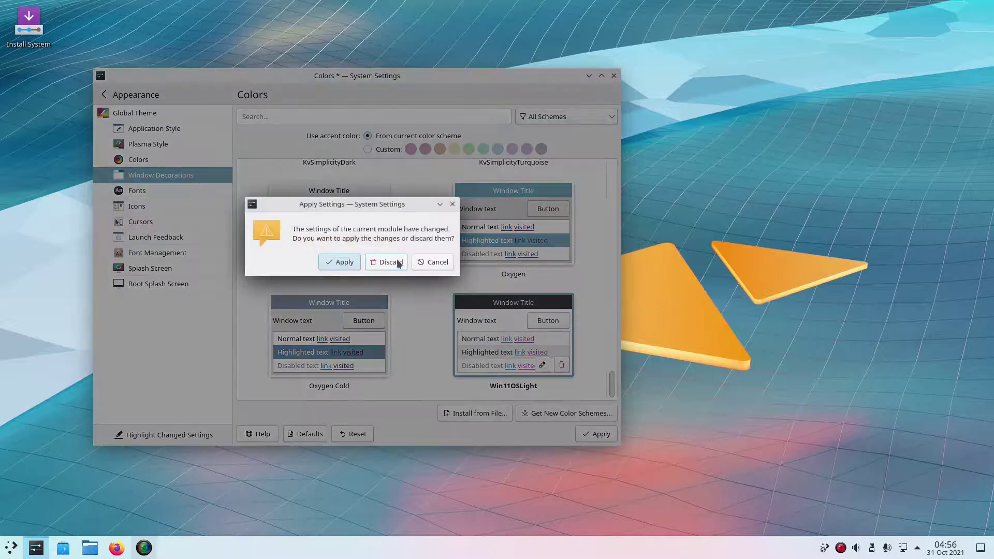
{"action": "left_click", "coordinate": [397, 262]}
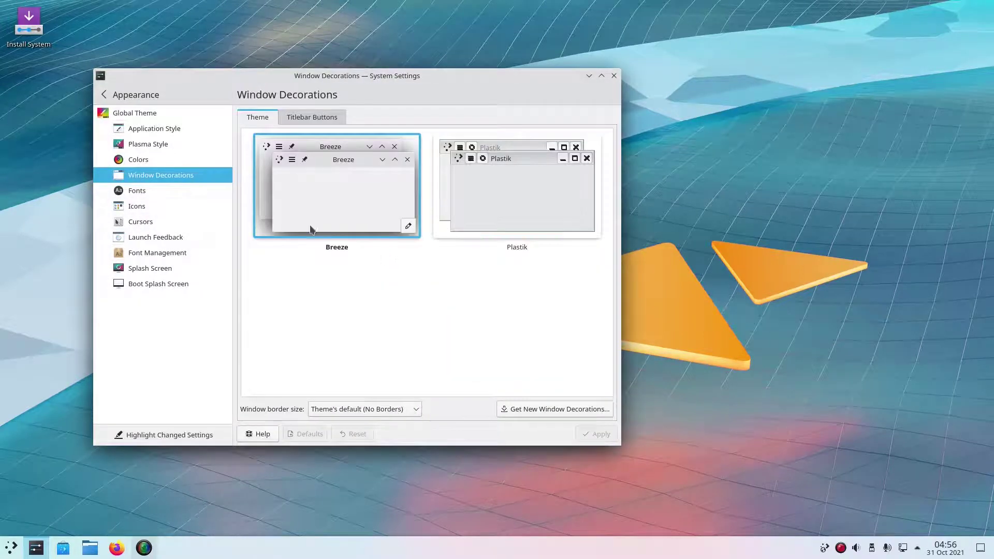
{"action": "left_click", "coordinate": [561, 409]}
{"action": "left_click", "coordinate": [484, 136]}
{"action": "type", "text": "win11"}
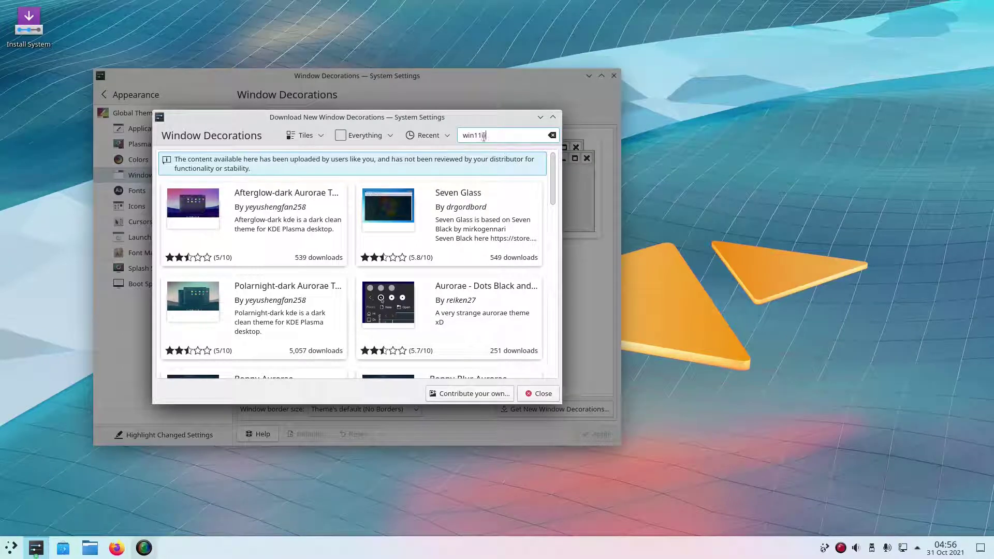
{"action": "key", "text": "Return"}
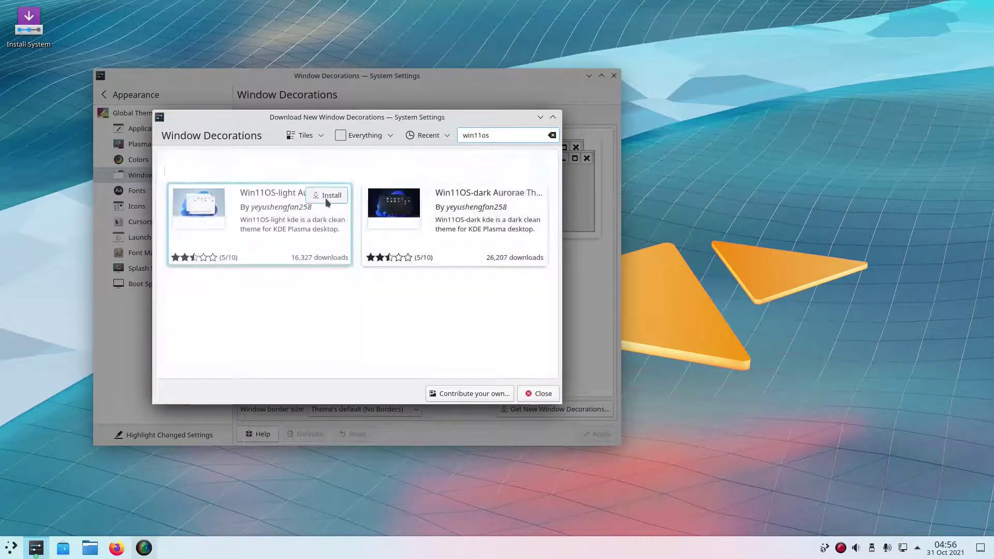
{"action": "left_click", "coordinate": [325, 197]}
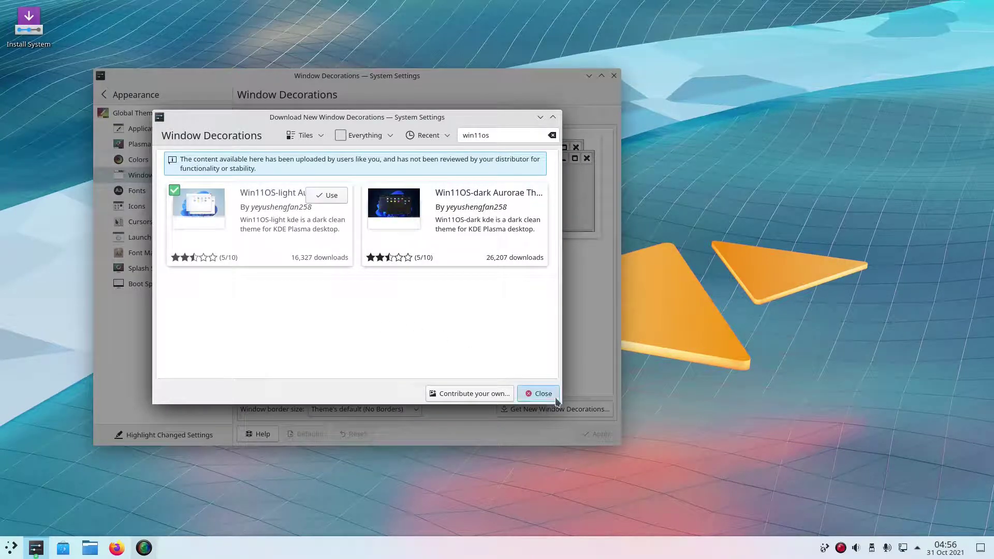
{"action": "left_click", "coordinate": [541, 394]}
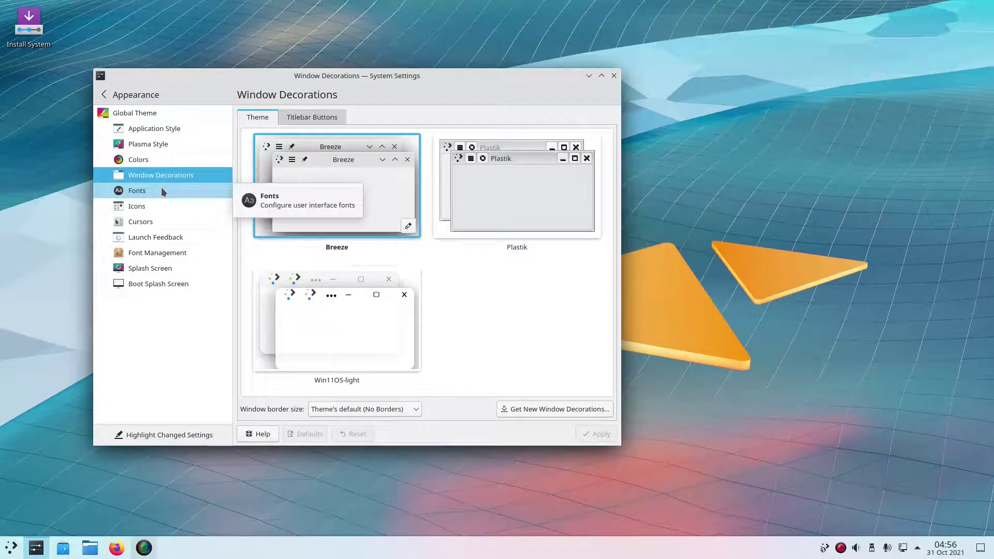
Find the Win11 icon theme among the downloadable icons, install its Win11.tar.xz option and close the download dialog.
{"action": "left_click", "coordinate": [168, 207]}
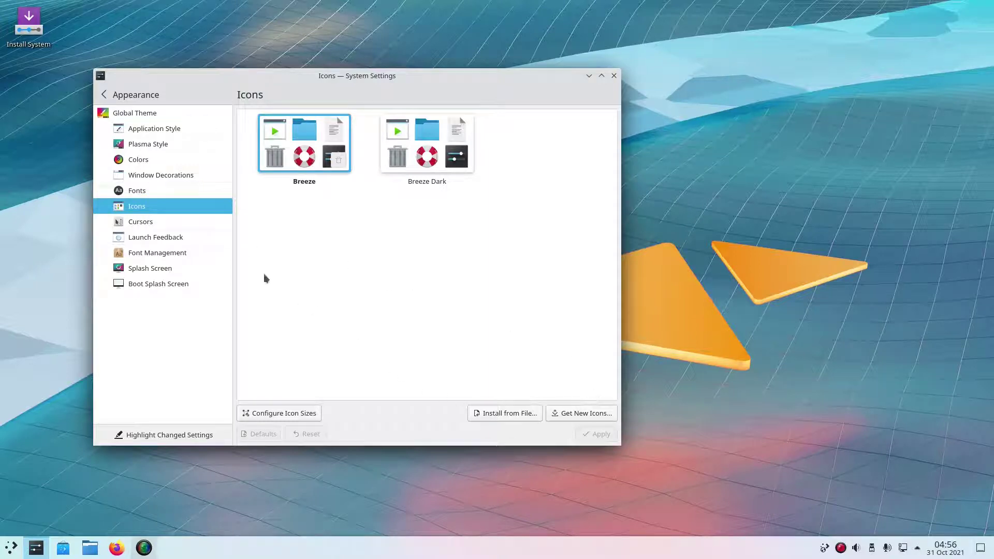
{"action": "left_click", "coordinate": [570, 413]}
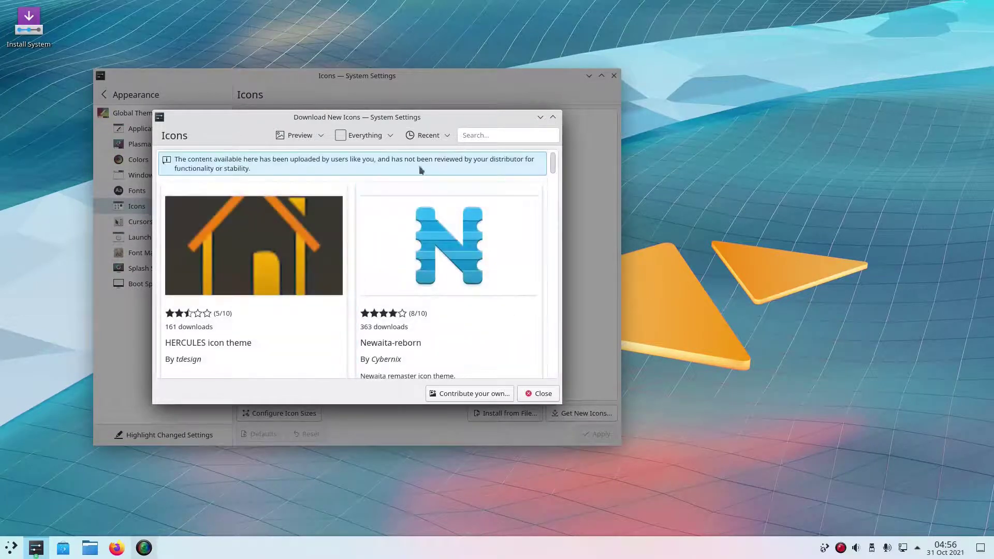
{"action": "scroll", "coordinate": [395, 200], "scroll_direction": "down", "scroll_amount": 2}
{"action": "scroll", "coordinate": [395, 200], "scroll_direction": "down", "scroll_amount": 5}
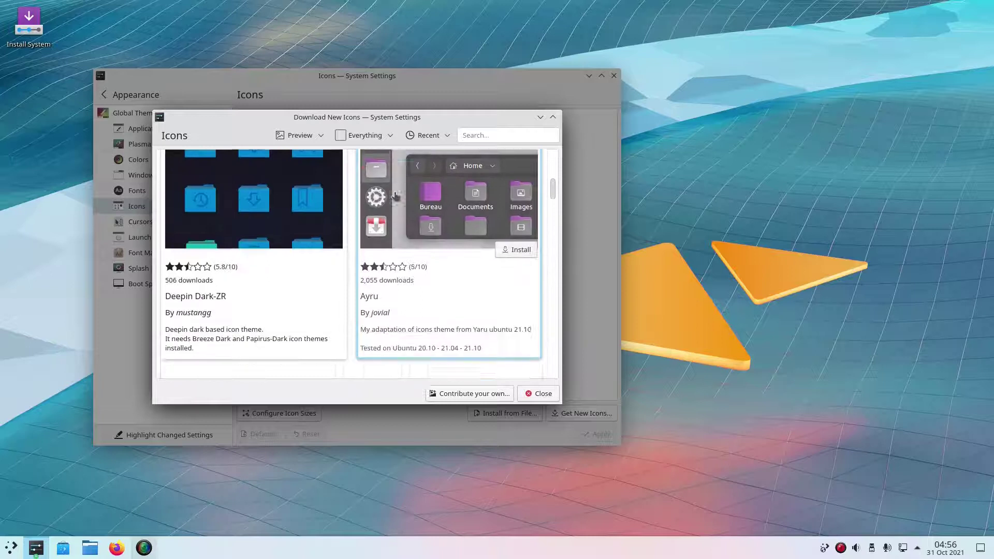
{"action": "scroll", "coordinate": [449, 203], "scroll_direction": "up", "scroll_amount": 1}
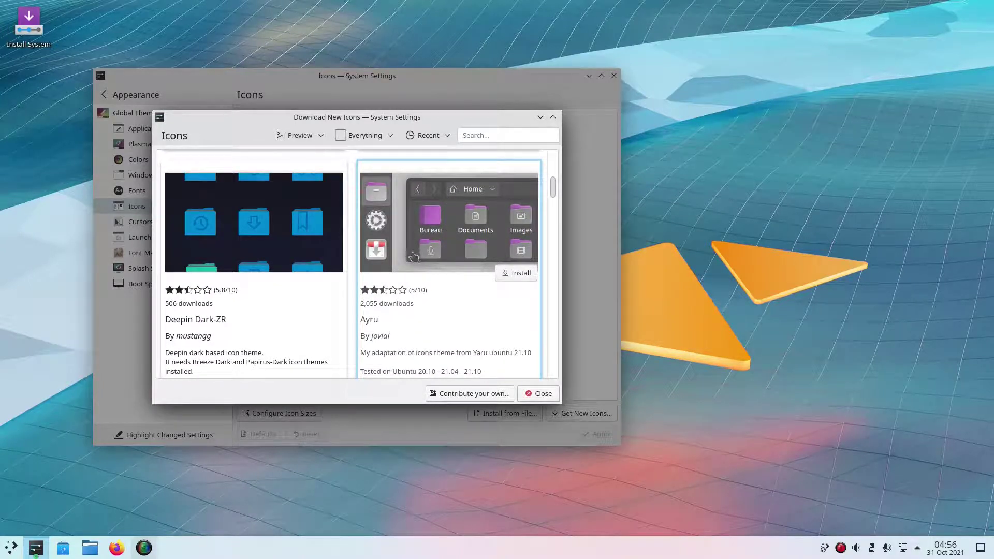
{"action": "scroll", "coordinate": [437, 237], "scroll_direction": "down", "scroll_amount": 1}
{"action": "scroll", "coordinate": [401, 220], "scroll_direction": "down", "scroll_amount": 10}
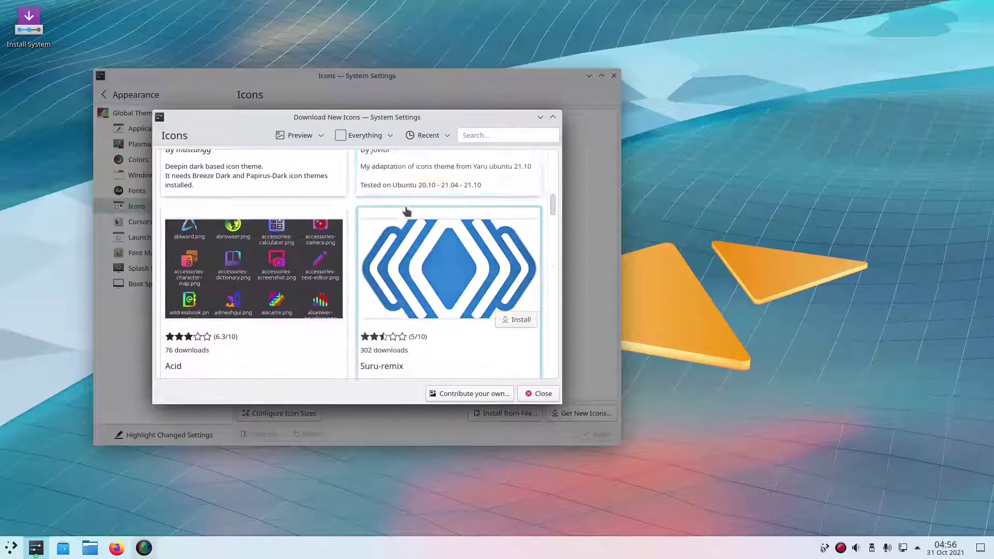
{"action": "scroll", "coordinate": [393, 206], "scroll_direction": "down", "scroll_amount": 9}
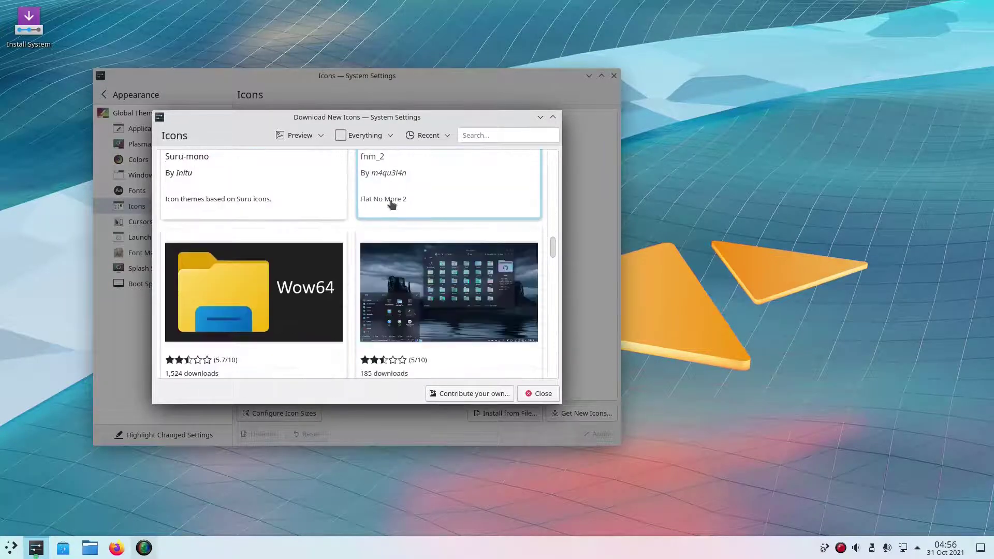
{"action": "scroll", "coordinate": [386, 265], "scroll_direction": "down", "scroll_amount": 10}
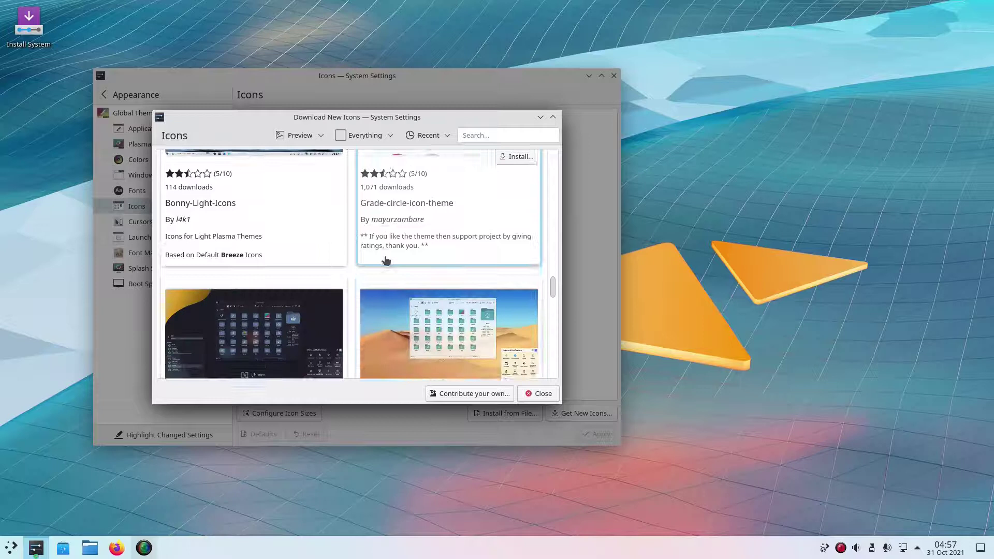
{"action": "scroll", "coordinate": [389, 253], "scroll_direction": "down", "scroll_amount": 8}
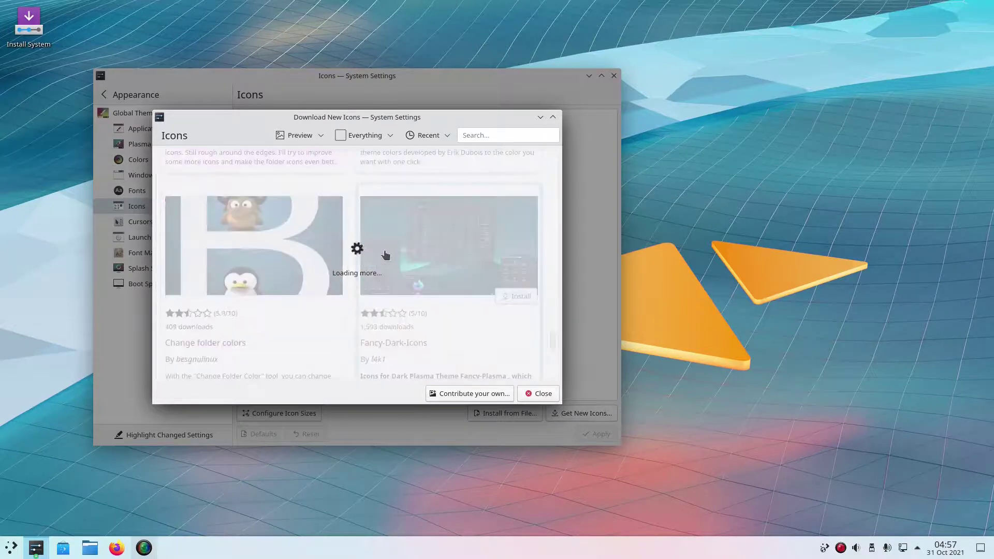
{"action": "scroll", "coordinate": [432, 259], "scroll_direction": "down", "scroll_amount": 8}
{"action": "scroll", "coordinate": [433, 266], "scroll_direction": "down", "scroll_amount": 6}
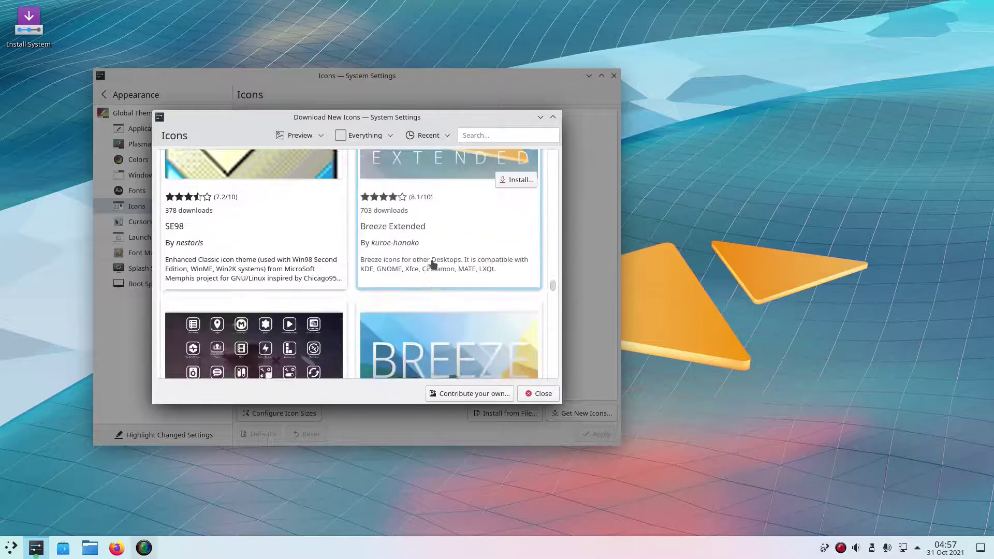
{"action": "scroll", "coordinate": [426, 256], "scroll_direction": "down", "scroll_amount": 6}
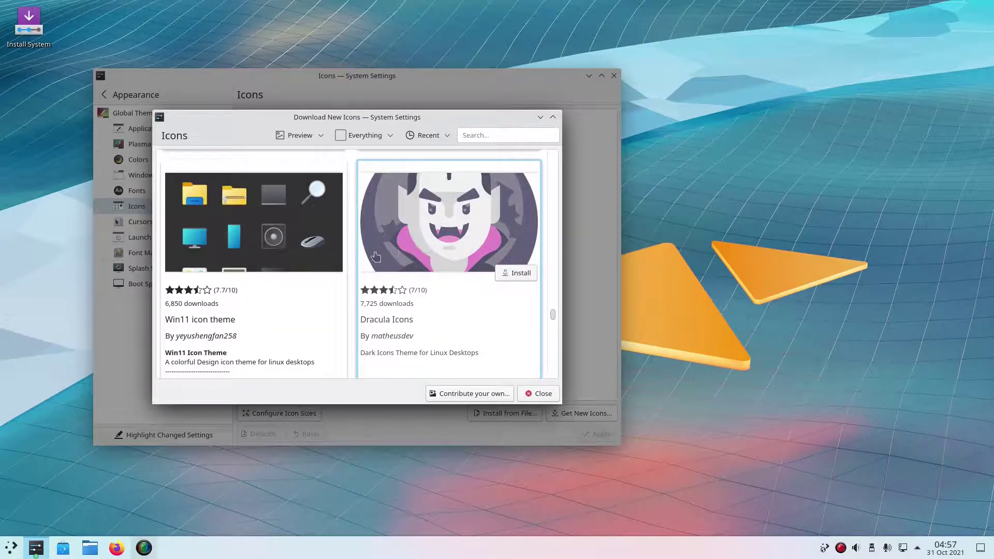
{"action": "left_click", "coordinate": [318, 273]}
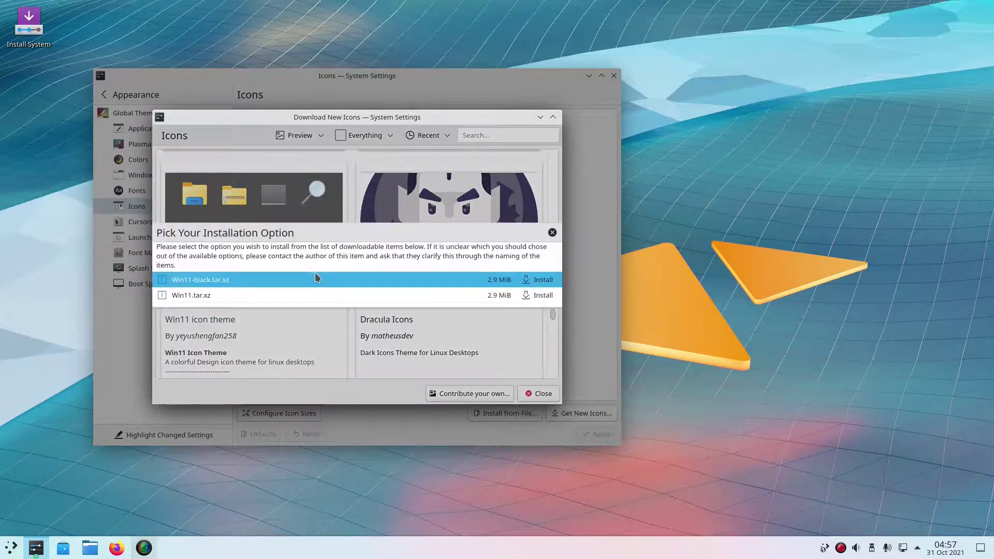
{"action": "left_click", "coordinate": [538, 295]}
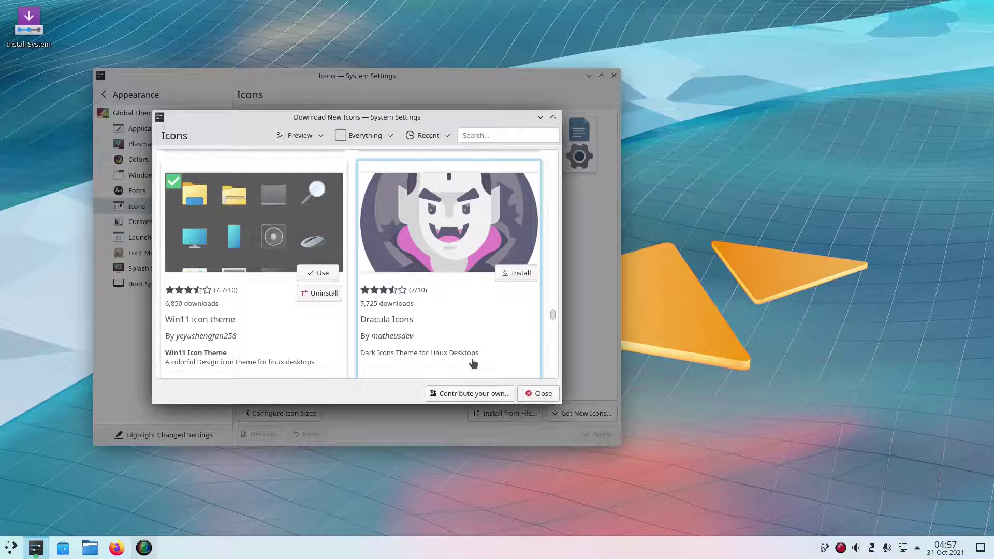
{"action": "left_click", "coordinate": [542, 395]}
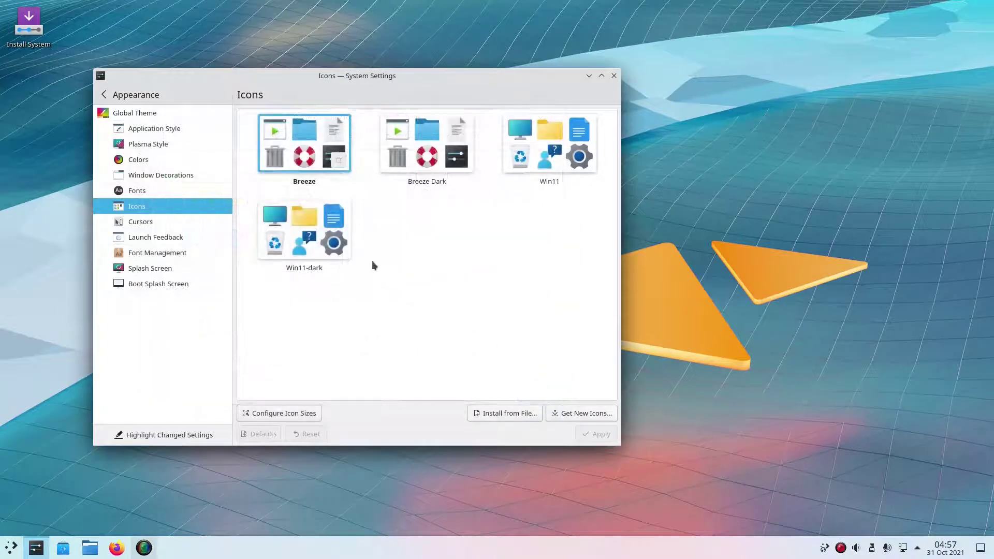
Open the downloadable cursor themes and look through the list for a Windows-style cursor set.
{"action": "left_click", "coordinate": [144, 223]}
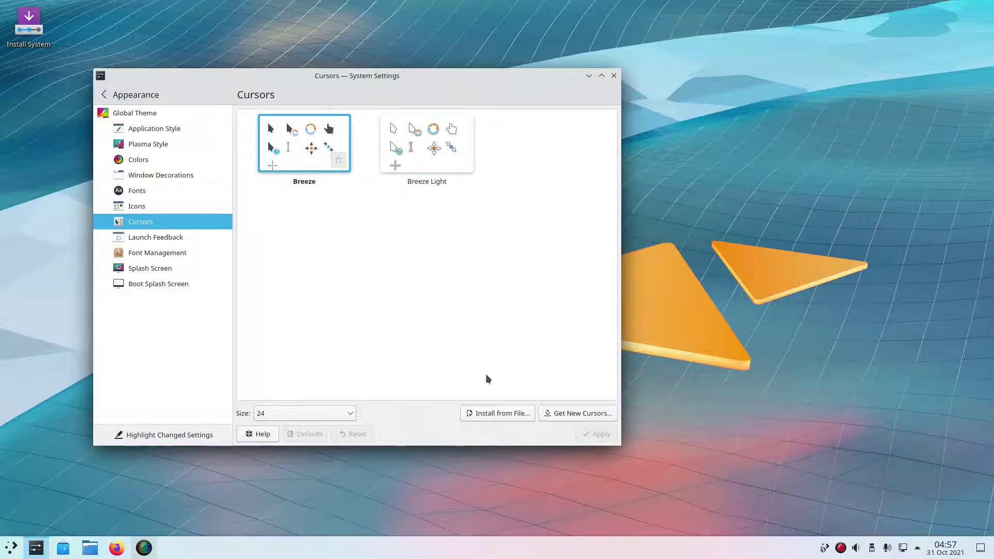
{"action": "left_click", "coordinate": [568, 414]}
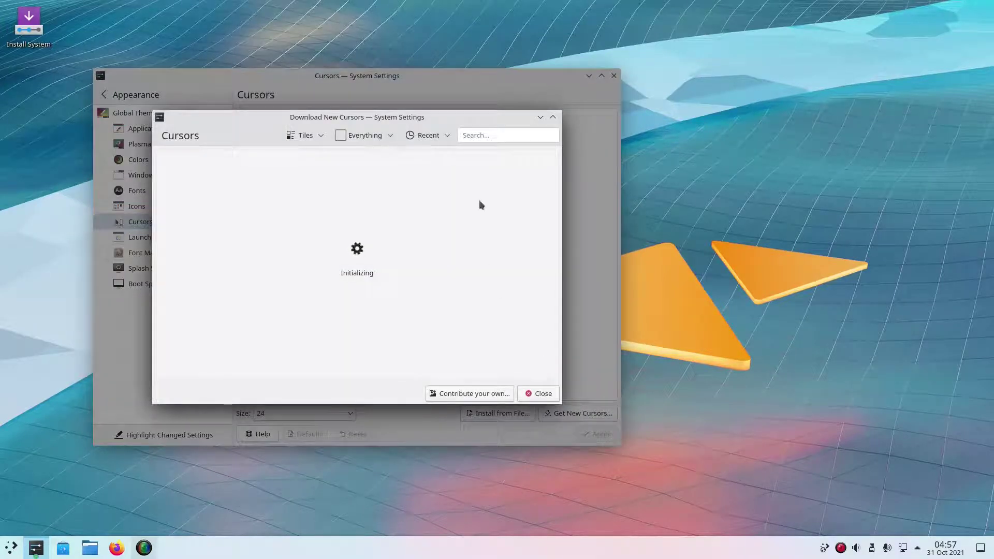
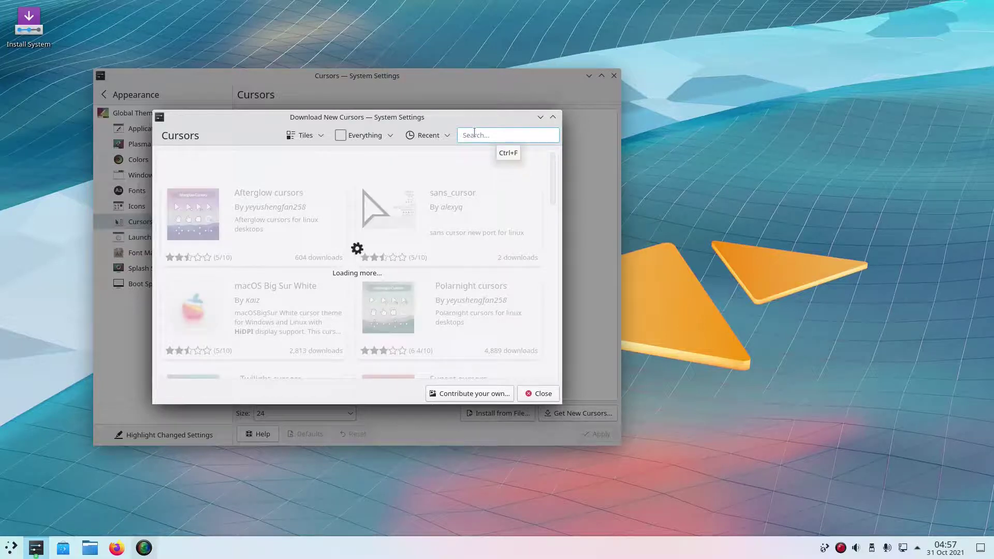
{"action": "mouse_move", "coordinate": [420, 184]}
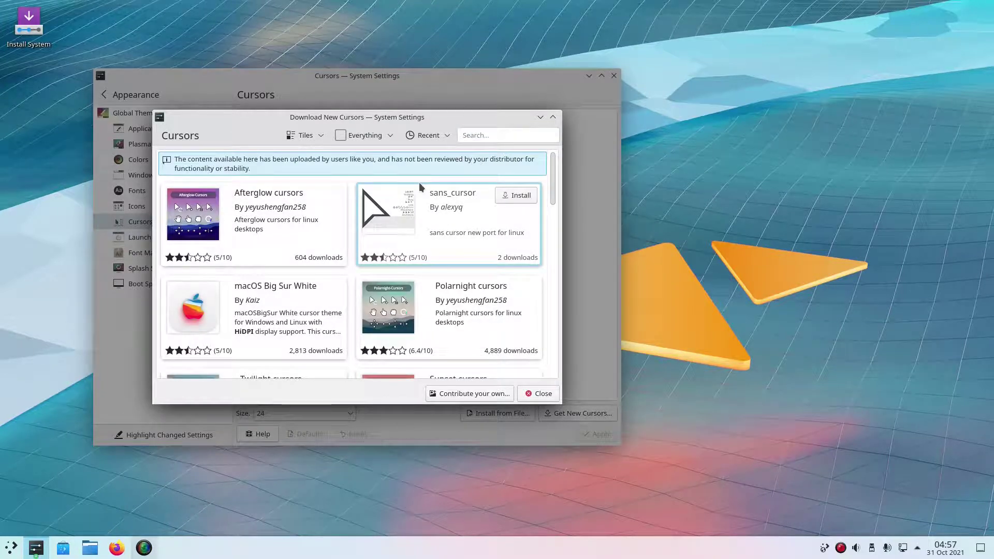
{"action": "scroll", "coordinate": [418, 184], "scroll_direction": "down", "scroll_amount": 3}
{"action": "scroll", "coordinate": [390, 207], "scroll_direction": "down", "scroll_amount": 7}
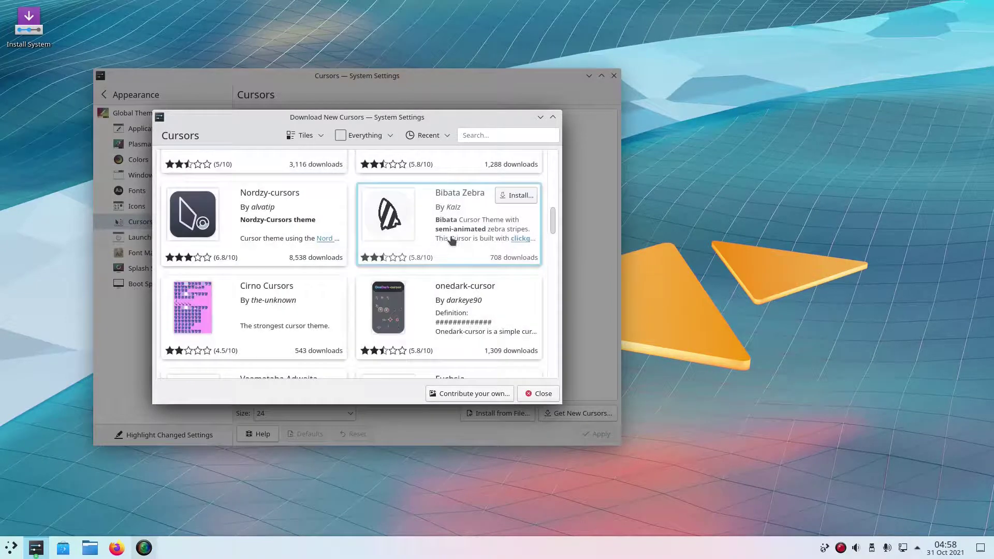
{"action": "scroll", "coordinate": [450, 244], "scroll_direction": "down", "scroll_amount": 4}
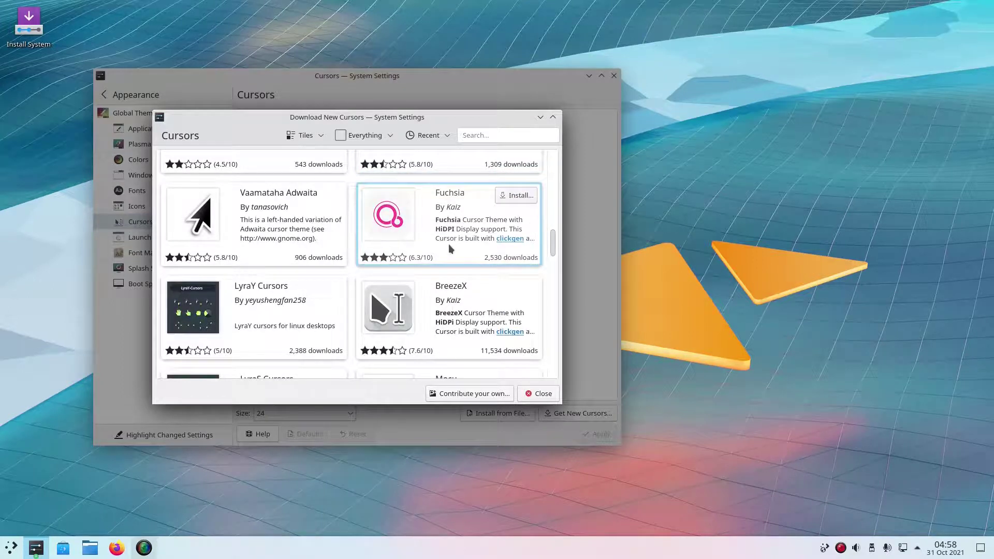
{"action": "scroll", "coordinate": [448, 244], "scroll_direction": "down", "scroll_amount": 5}
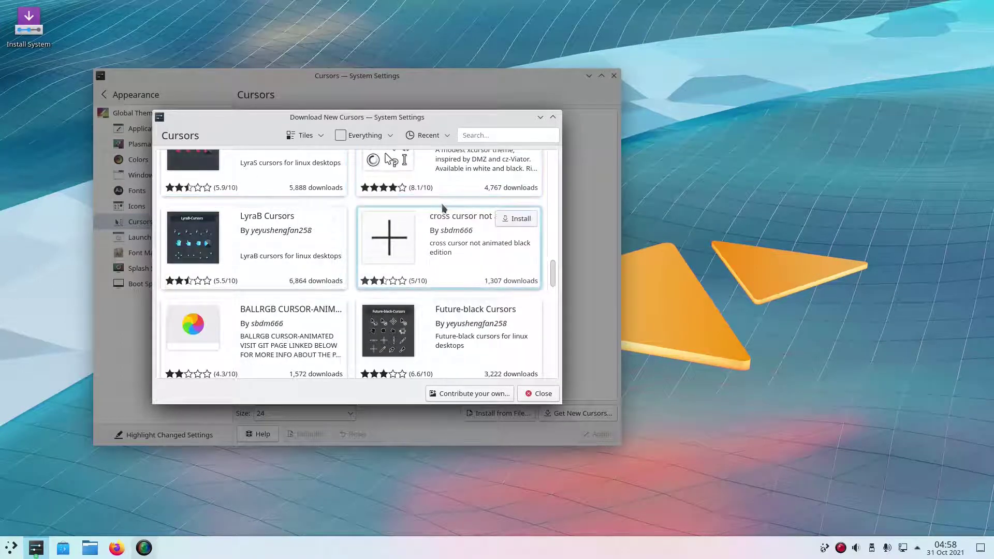
{"action": "scroll", "coordinate": [324, 174], "scroll_direction": "down", "scroll_amount": 3}
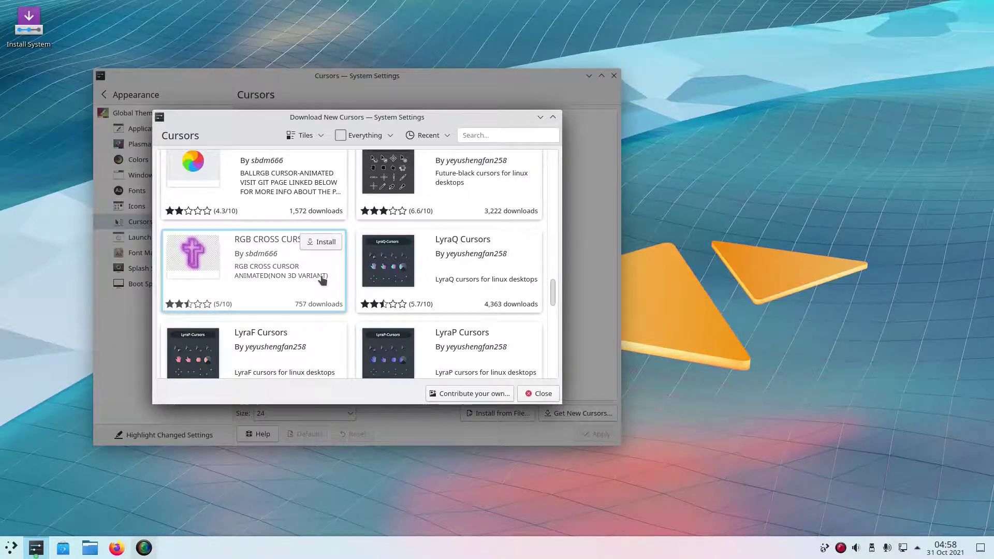
{"action": "scroll", "coordinate": [321, 224], "scroll_direction": "down", "scroll_amount": 5}
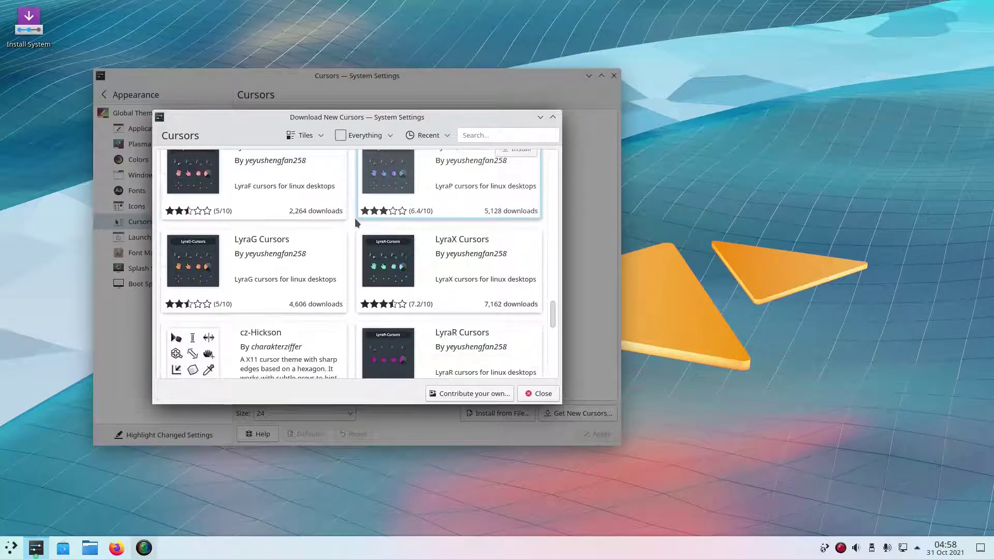
{"action": "scroll", "coordinate": [321, 223], "scroll_direction": "down", "scroll_amount": 3}
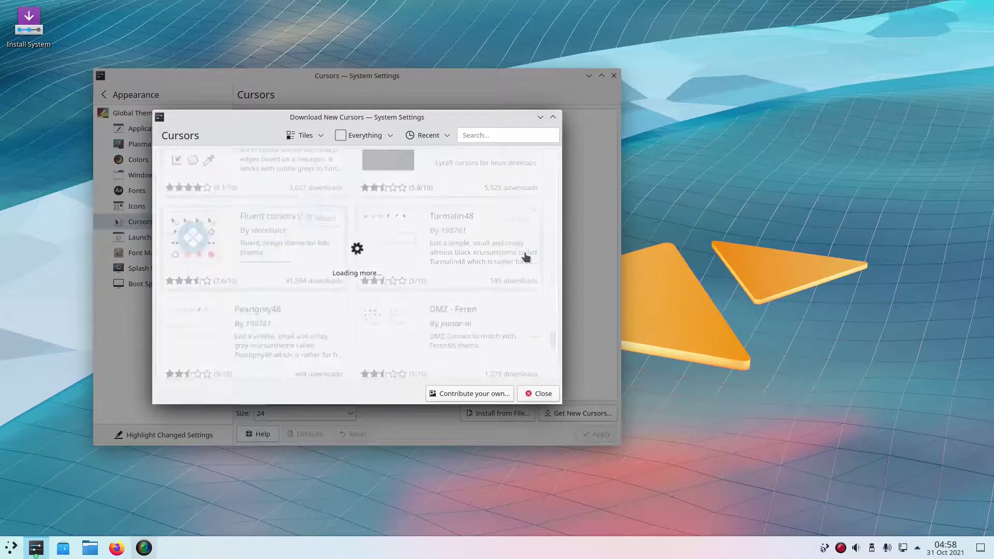
{"action": "scroll", "coordinate": [445, 225], "scroll_direction": "down", "scroll_amount": 6}
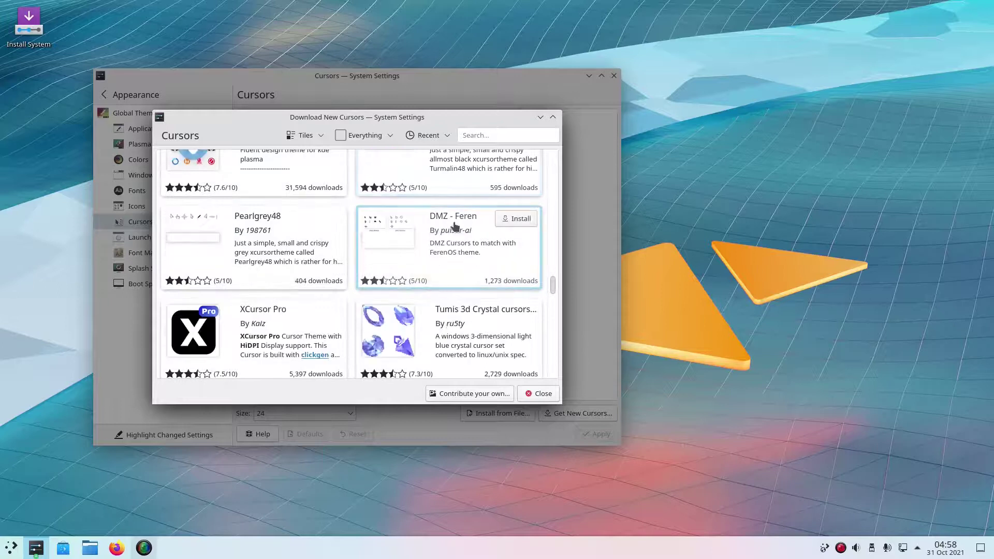
{"action": "scroll", "coordinate": [427, 217], "scroll_direction": "down", "scroll_amount": 2}
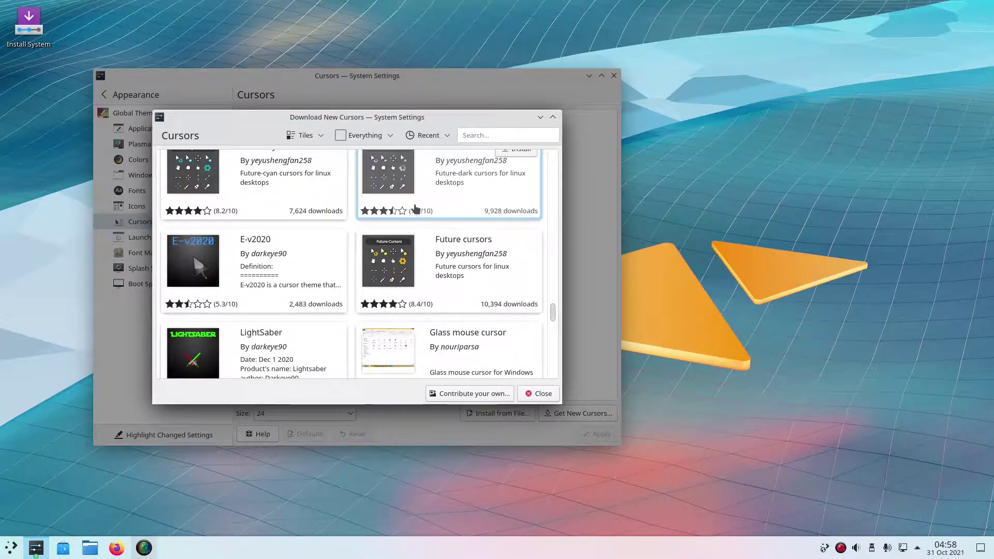
{"action": "scroll", "coordinate": [395, 204], "scroll_direction": "down", "scroll_amount": 3}
{"action": "scroll", "coordinate": [394, 205], "scroll_direction": "down", "scroll_amount": 3}
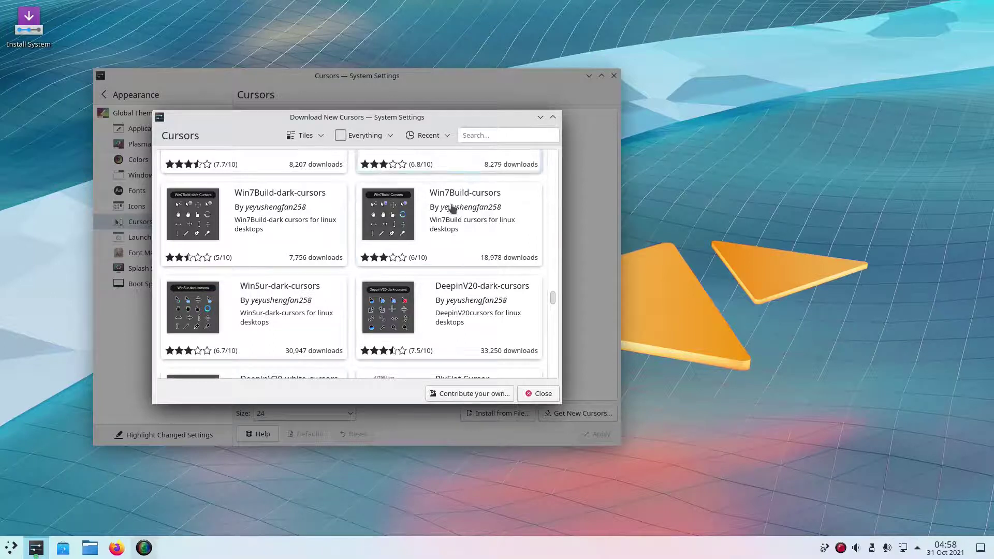
{"action": "scroll", "coordinate": [435, 237], "scroll_direction": "down", "scroll_amount": 1}
{"action": "scroll", "coordinate": [435, 237], "scroll_direction": "down", "scroll_amount": 1}
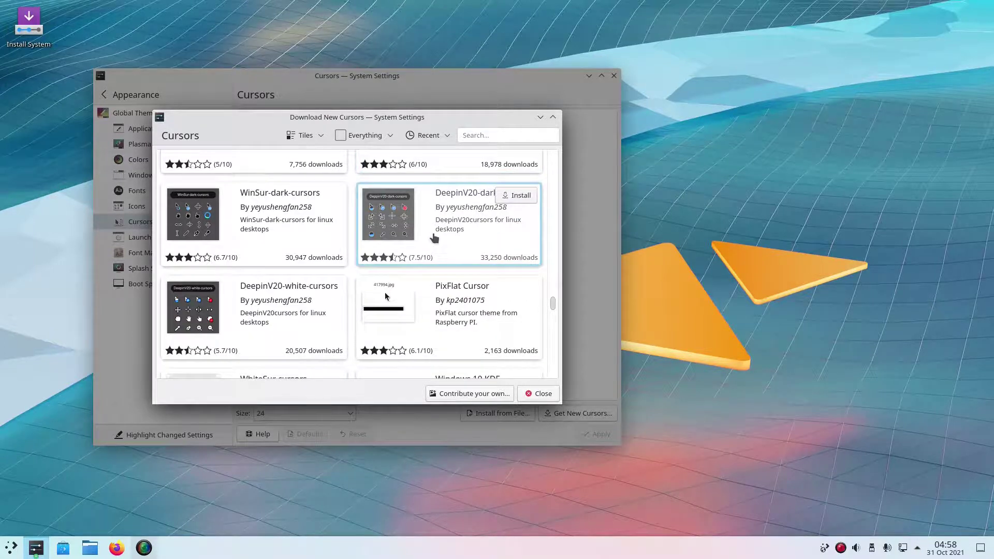
{"action": "scroll", "coordinate": [434, 237], "scroll_direction": "down", "scroll_amount": 5}
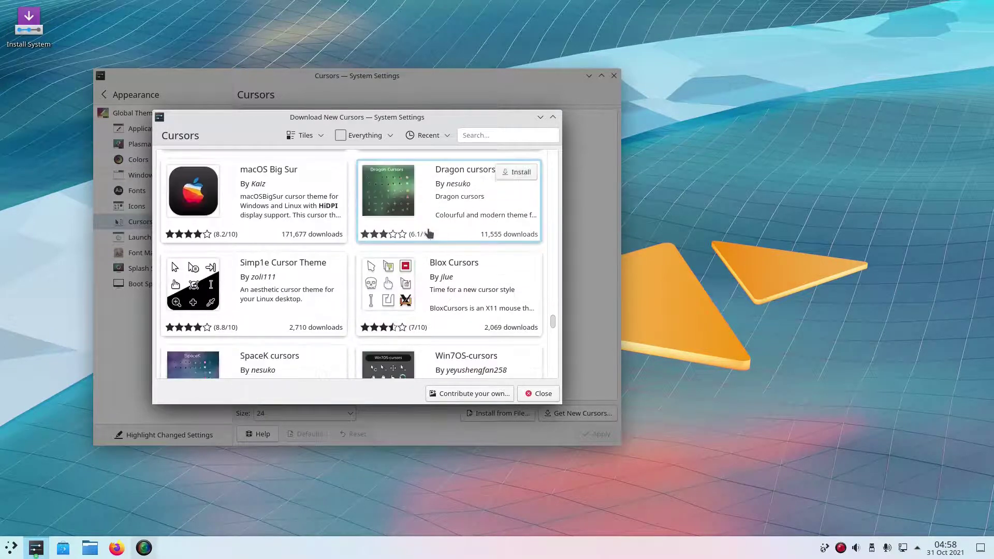
{"action": "scroll", "coordinate": [428, 234], "scroll_direction": "down", "scroll_amount": 8}
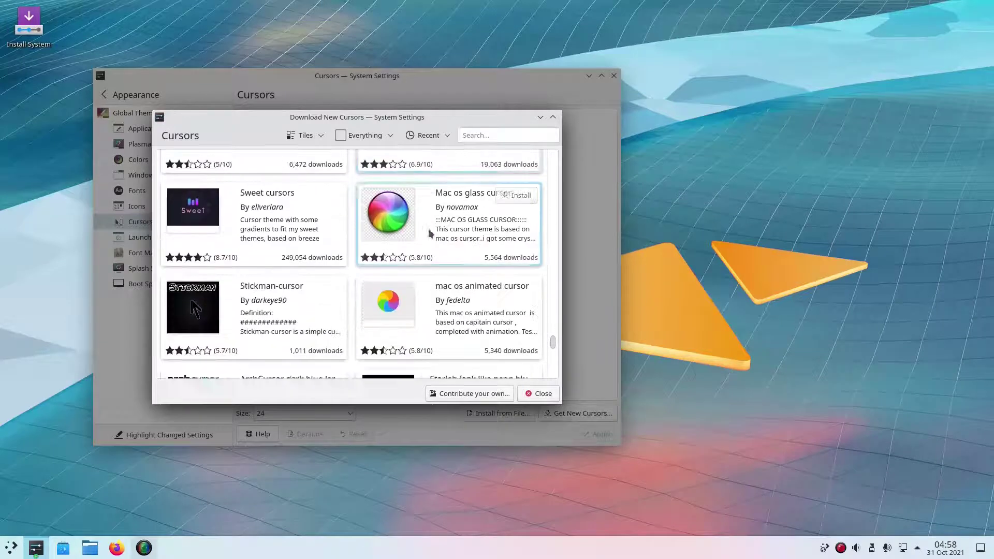
{"action": "scroll", "coordinate": [429, 234], "scroll_direction": "down", "scroll_amount": 8}
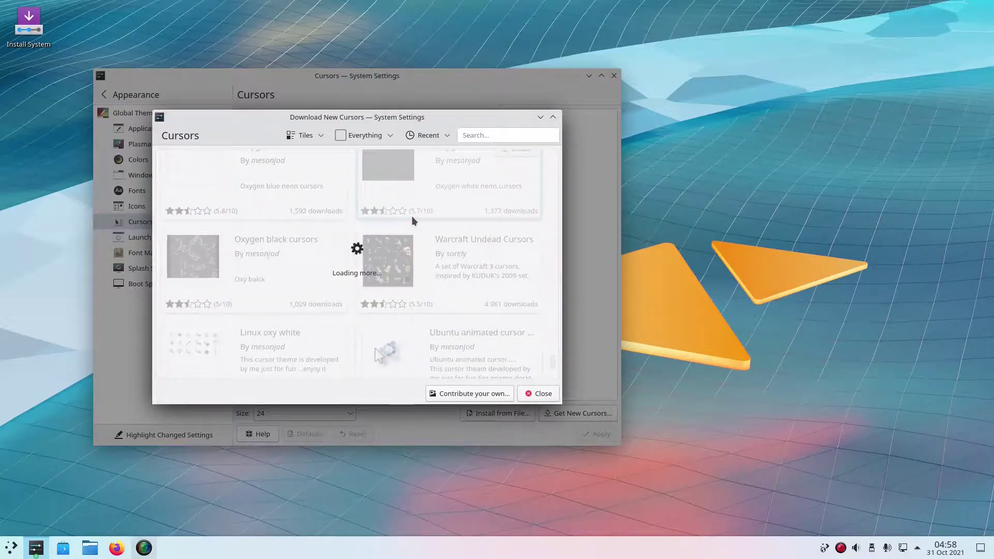
{"action": "scroll", "coordinate": [414, 220], "scroll_direction": "down", "scroll_amount": 4}
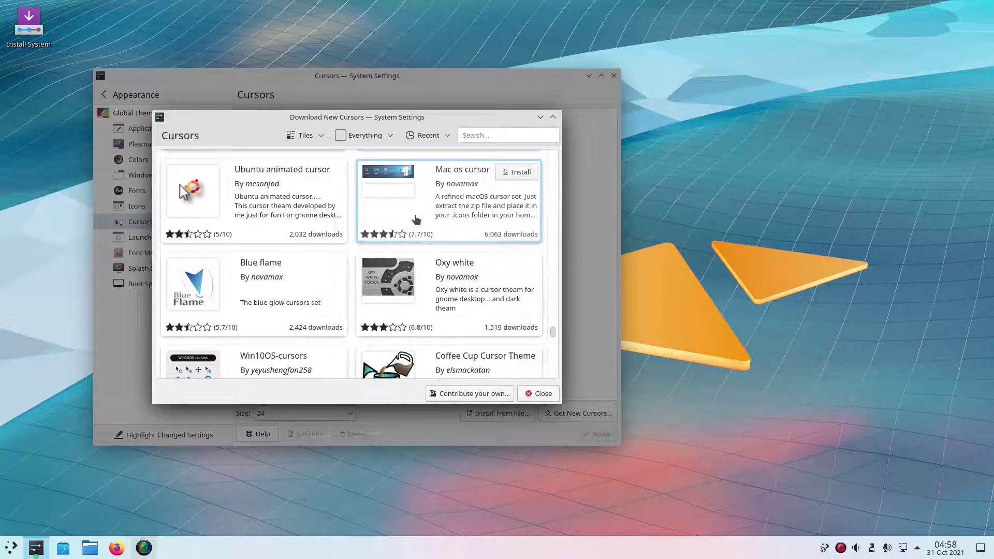
{"action": "scroll", "coordinate": [417, 212], "scroll_direction": "down", "scroll_amount": 2}
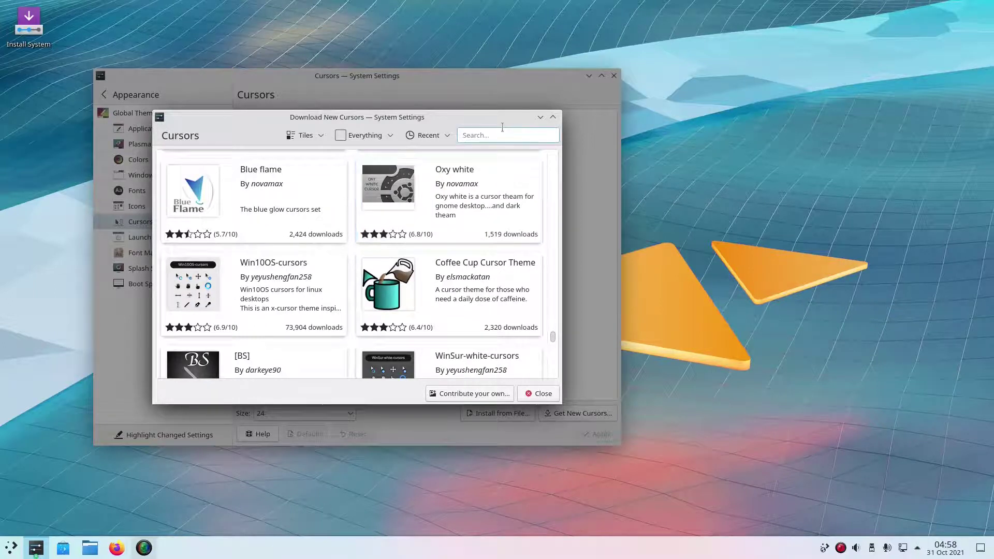
Search the downloadable cursors for "win10", install Win10OS-cursors and apply it as the cursor theme.
{"action": "type", "text": "win10"}
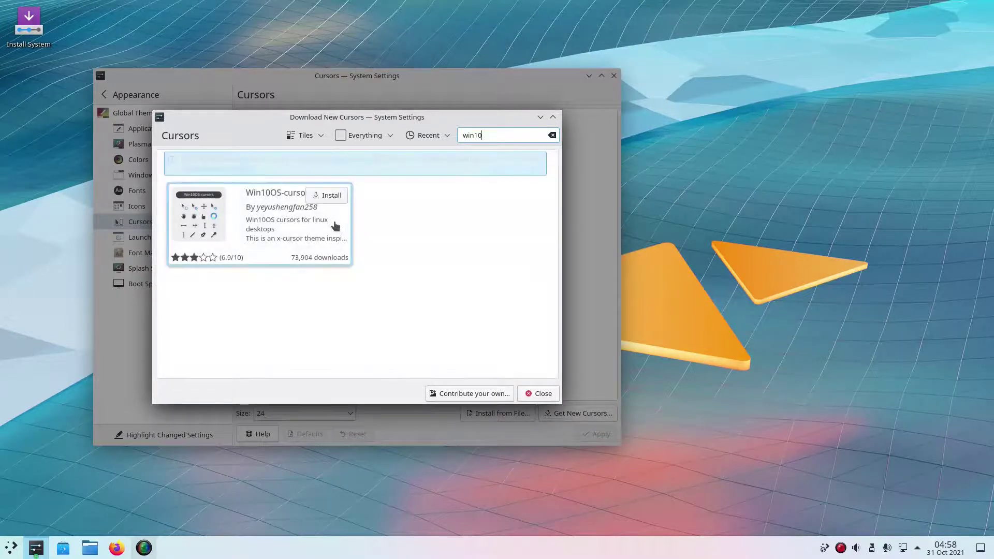
{"action": "left_click", "coordinate": [322, 202]}
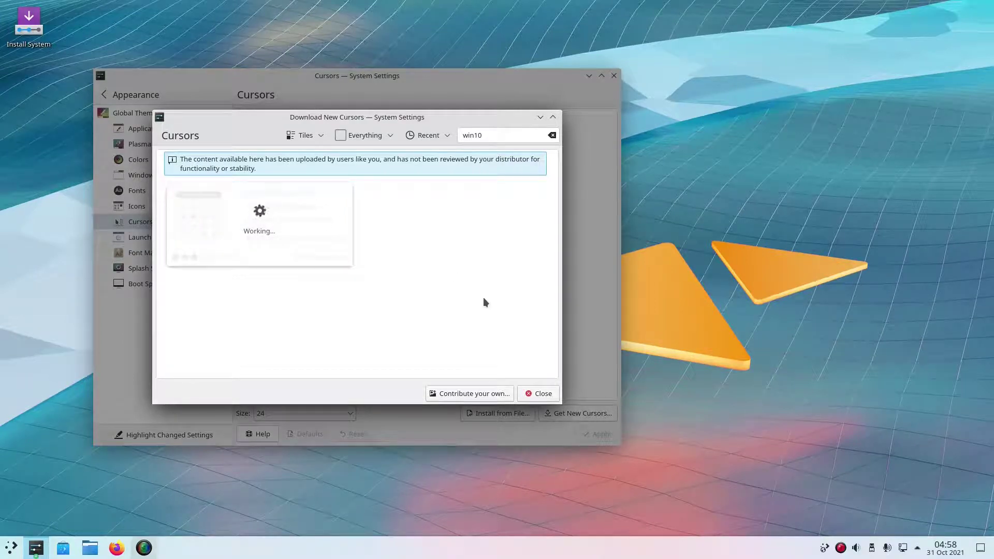
{"action": "left_click", "coordinate": [530, 394]}
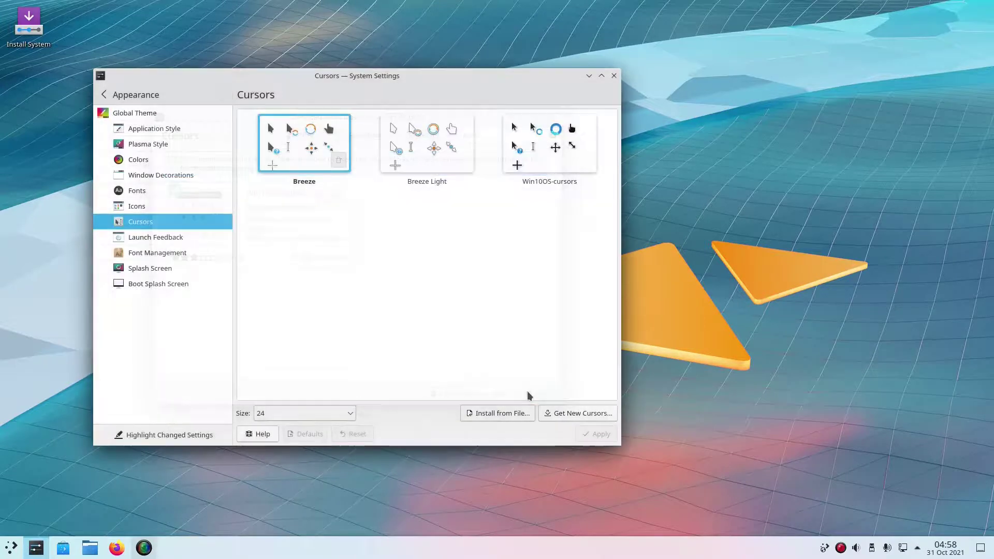
{"action": "left_click", "coordinate": [516, 155]}
{"action": "left_click", "coordinate": [595, 435]}
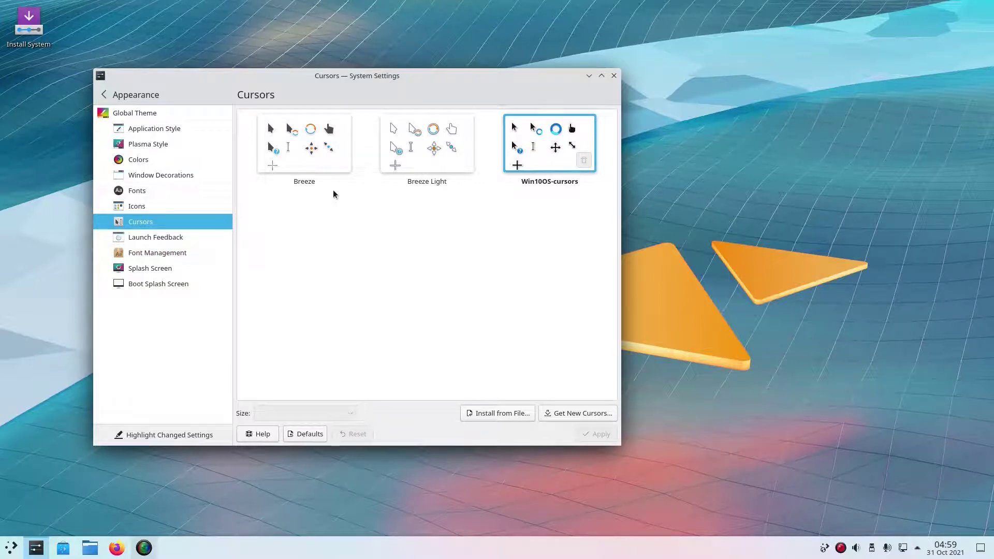
Set the application style to kvantum and apply the change.
{"action": "left_click", "coordinate": [179, 131]}
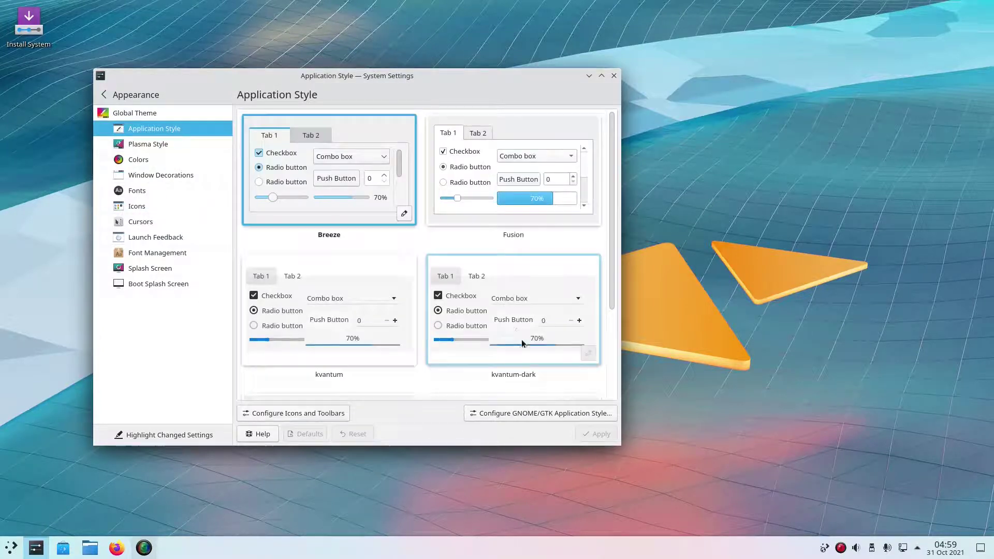
{"action": "left_click", "coordinate": [352, 337]}
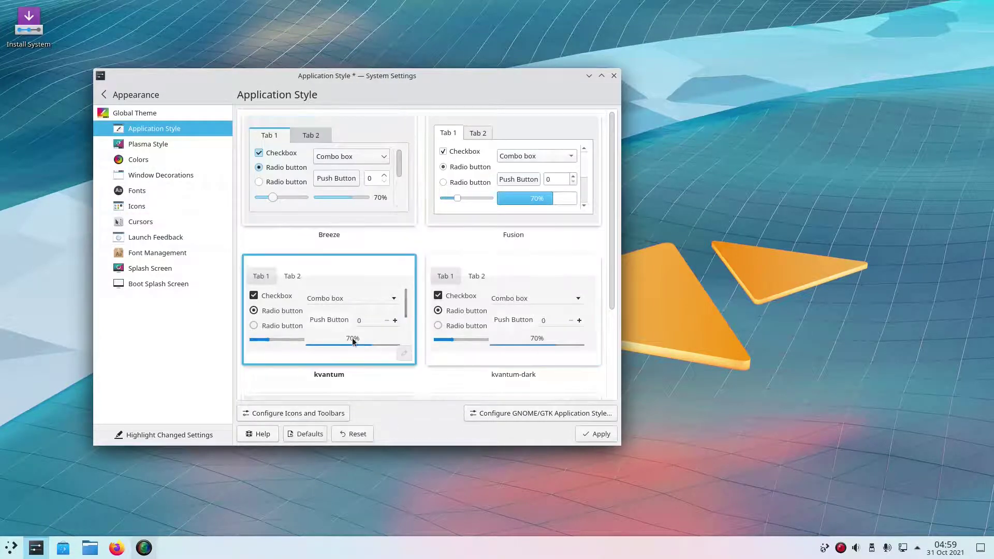
{"action": "left_click", "coordinate": [593, 435]}
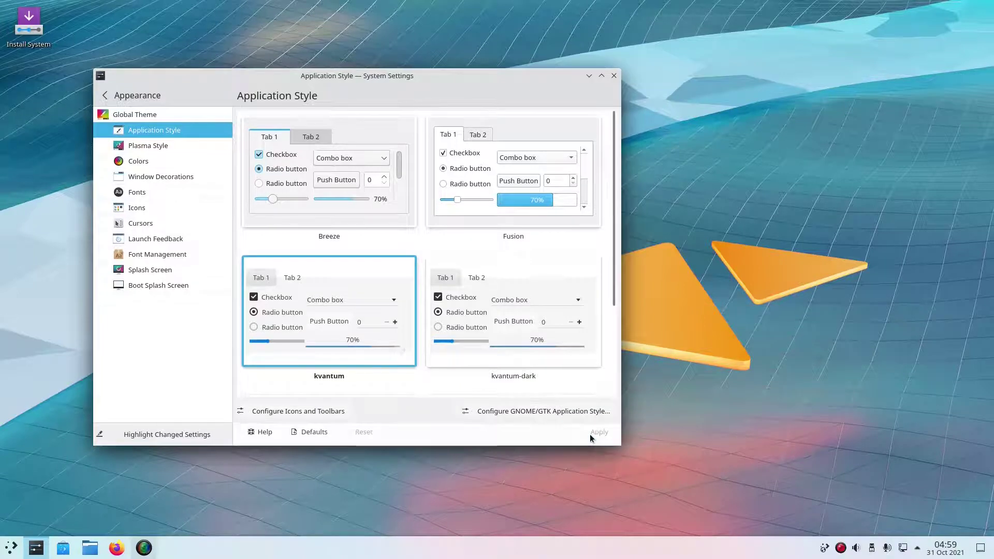
Set the Plasma style to Win11OS-light and apply the change.
{"action": "left_click", "coordinate": [166, 148]}
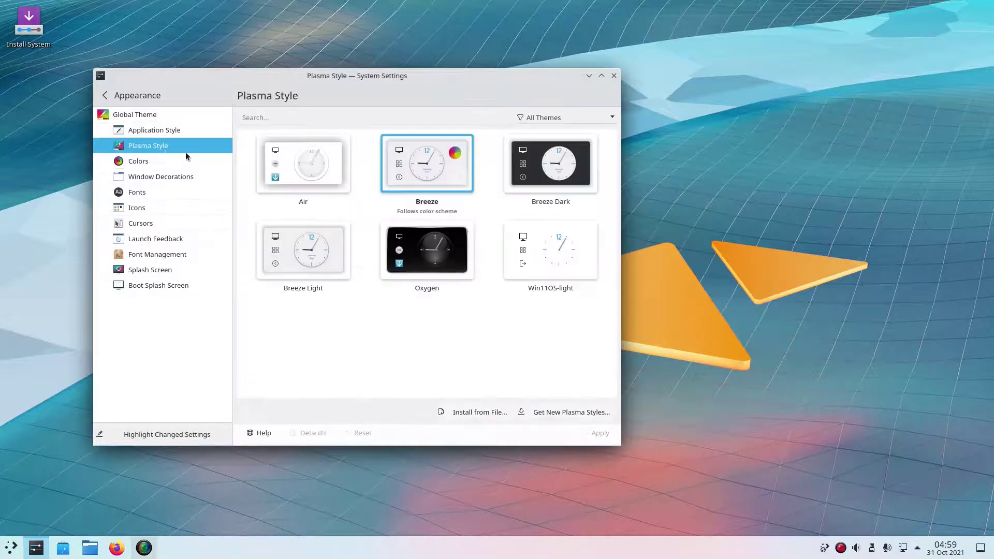
{"action": "left_click", "coordinate": [520, 261]}
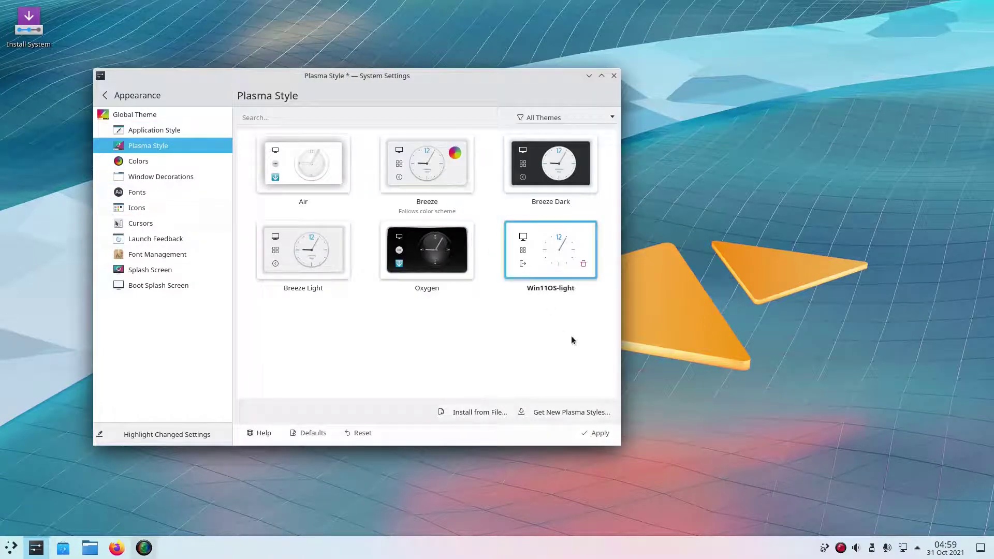
{"action": "left_click", "coordinate": [596, 436]}
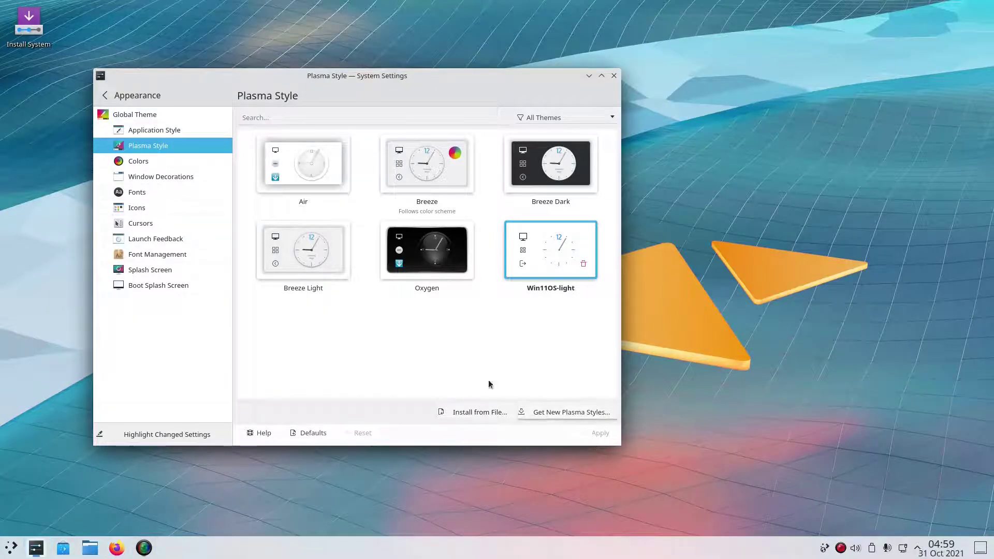
Choose Win11OSLight as the color scheme and apply it.
{"action": "left_click", "coordinate": [145, 163]}
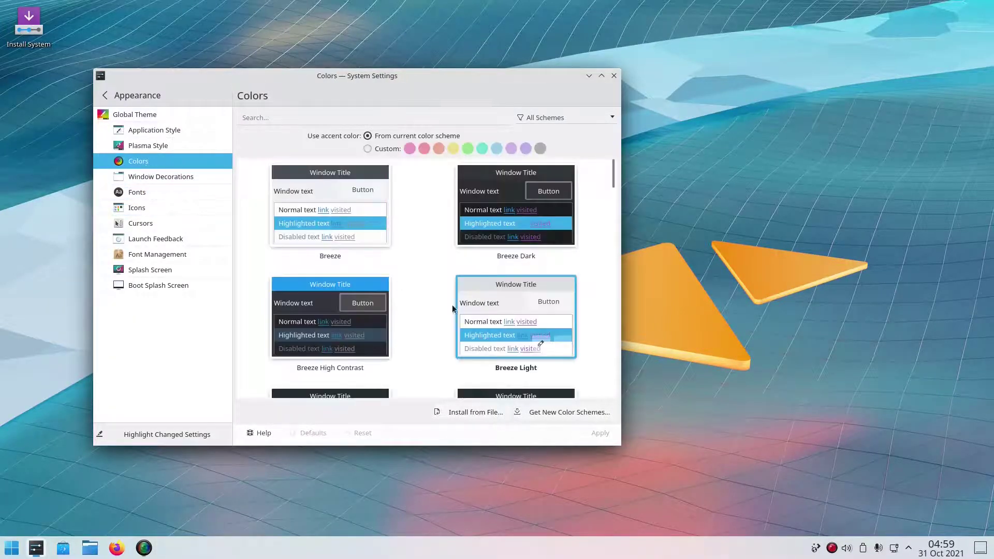
{"action": "scroll", "coordinate": [483, 309], "scroll_direction": "down", "scroll_amount": 3}
{"action": "scroll", "coordinate": [598, 209], "scroll_direction": "down", "scroll_amount": 3}
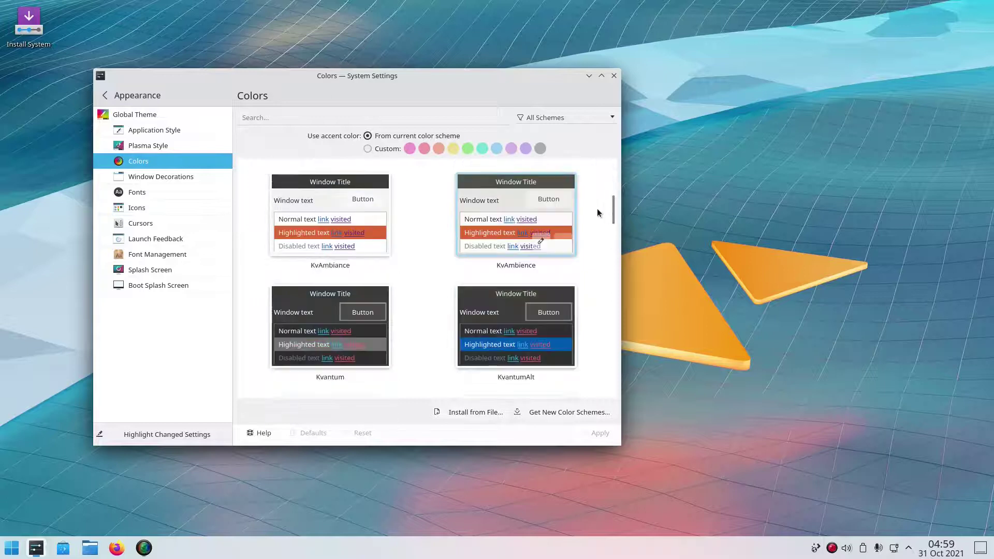
{"action": "left_click_drag", "start_coordinate": [612, 208], "coordinate": [601, 385]}
{"action": "left_click", "coordinate": [494, 320]}
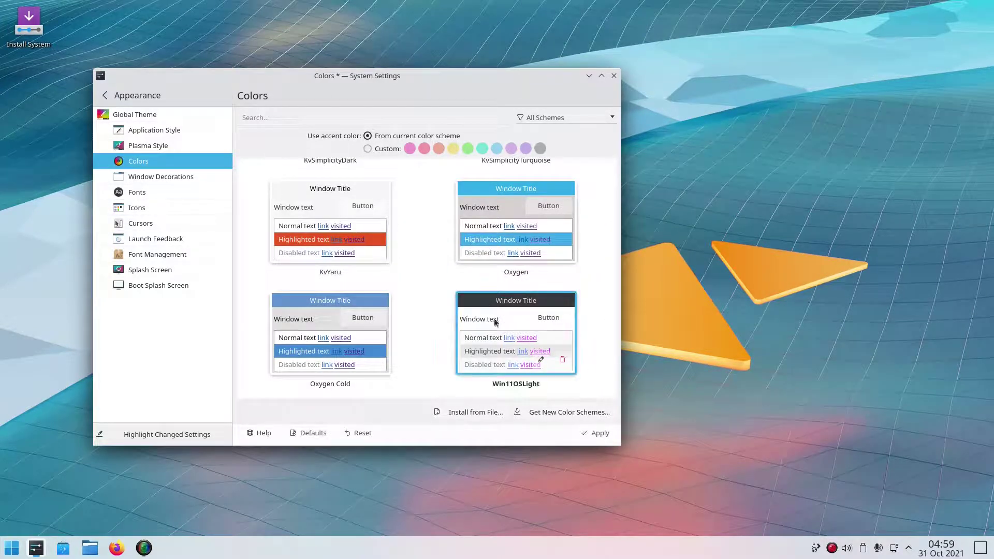
{"action": "left_click", "coordinate": [593, 434]}
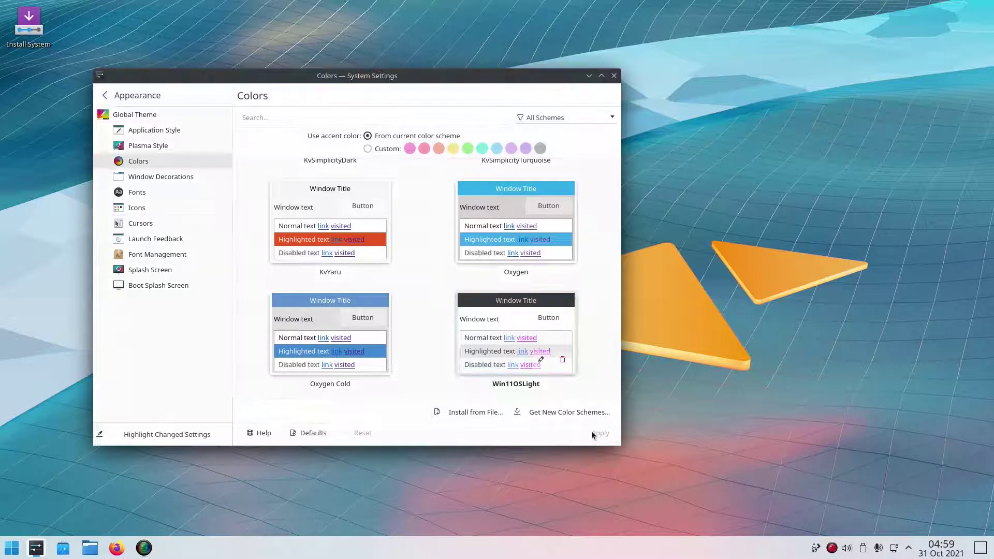
Choose Win11OS-light as the window decoration theme and apply it.
{"action": "left_click", "coordinate": [196, 177]}
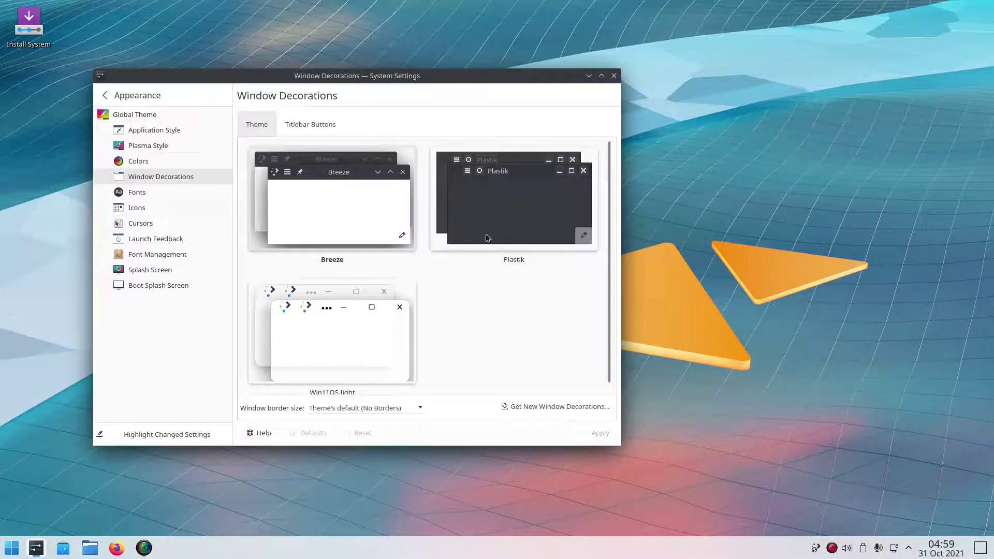
{"action": "left_click", "coordinate": [327, 321]}
{"action": "left_click", "coordinate": [596, 436]}
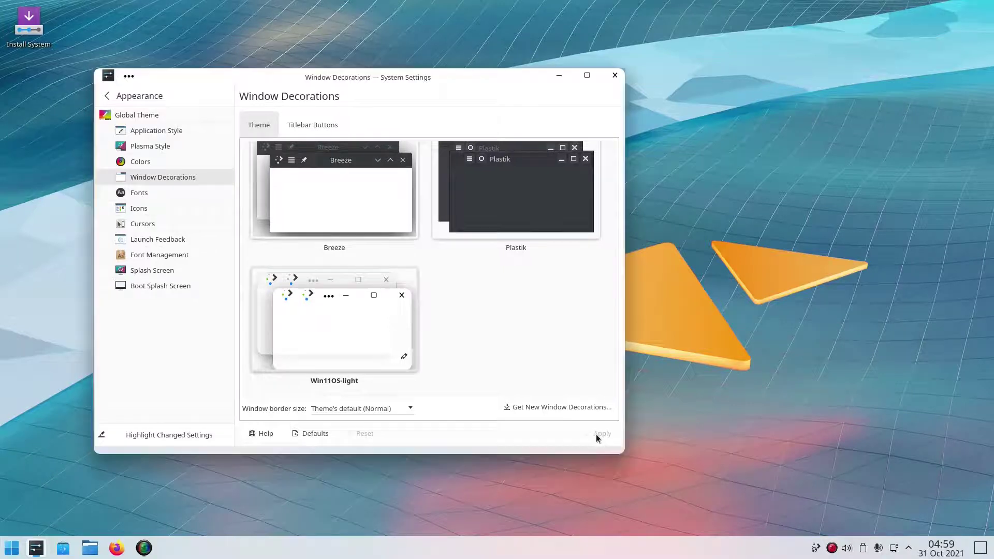
Remove the on-all-desktops and more-actions buttons from the window titlebar layout and apply the change.
{"action": "left_click", "coordinate": [313, 125]}
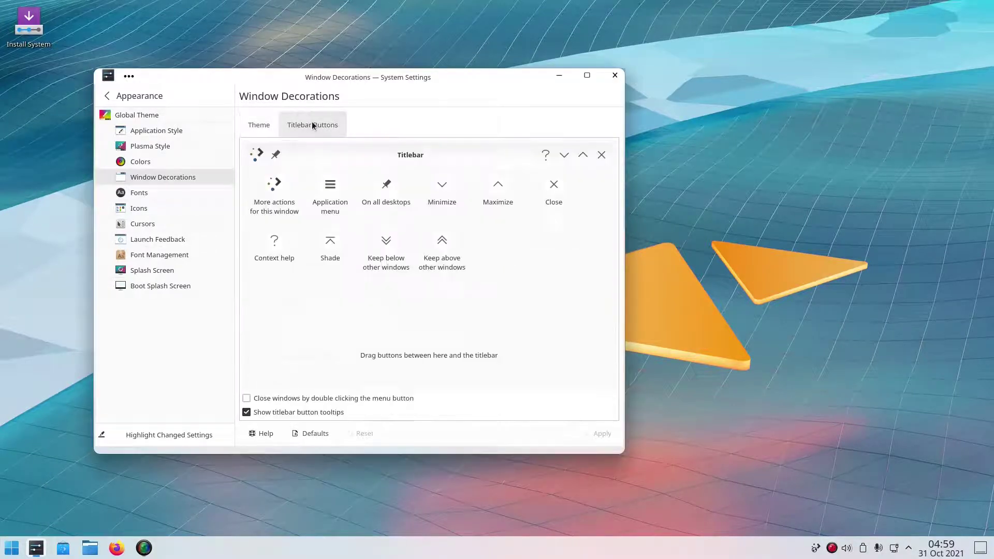
{"action": "left_click_drag", "start_coordinate": [276, 154], "coordinate": [265, 176]}
{"action": "left_click", "coordinate": [269, 130]}
{"action": "left_click", "coordinate": [313, 120]}
{"action": "left_click_drag", "start_coordinate": [455, 309], "coordinate": [456, 310]}
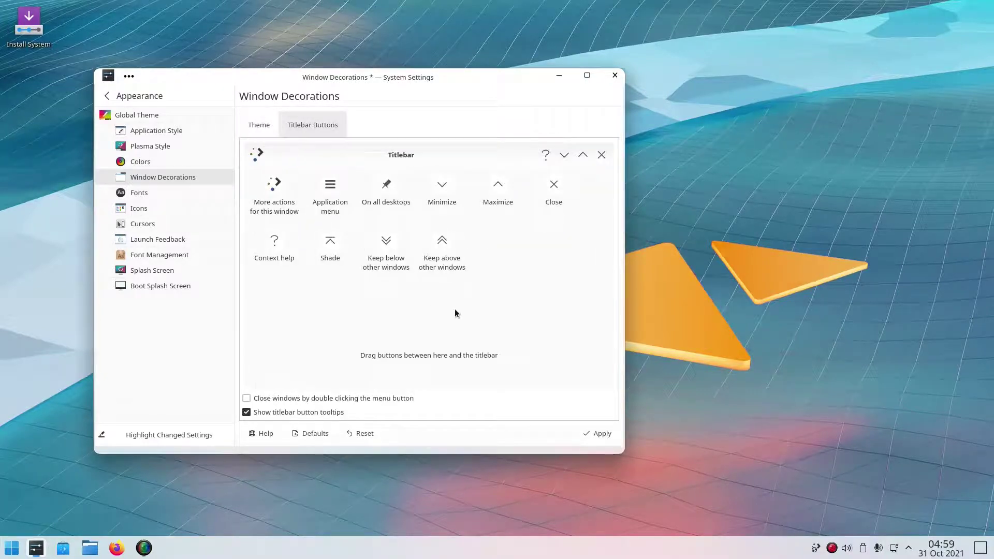
{"action": "left_click_drag", "start_coordinate": [256, 153], "coordinate": [343, 239]}
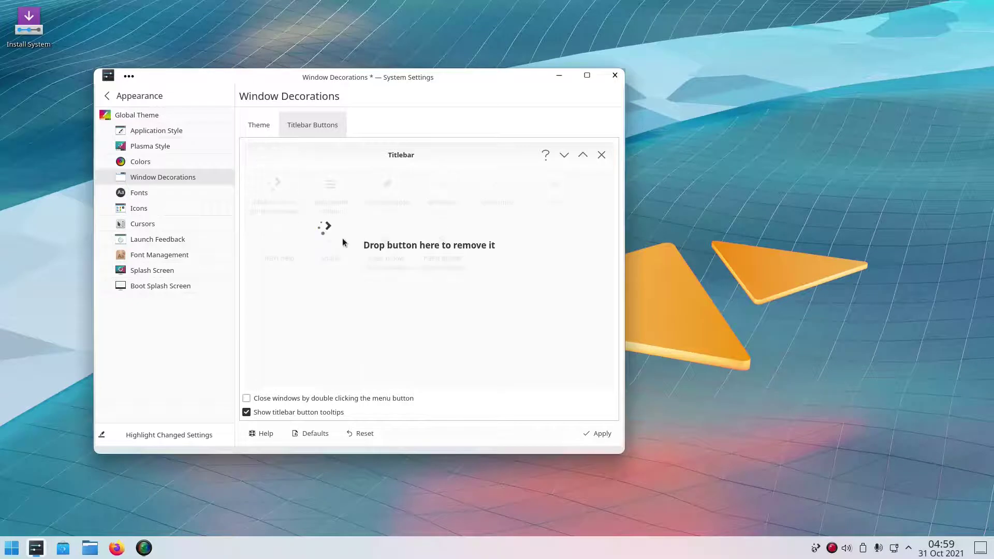
{"action": "left_click_drag", "start_coordinate": [435, 281], "coordinate": [435, 281]}
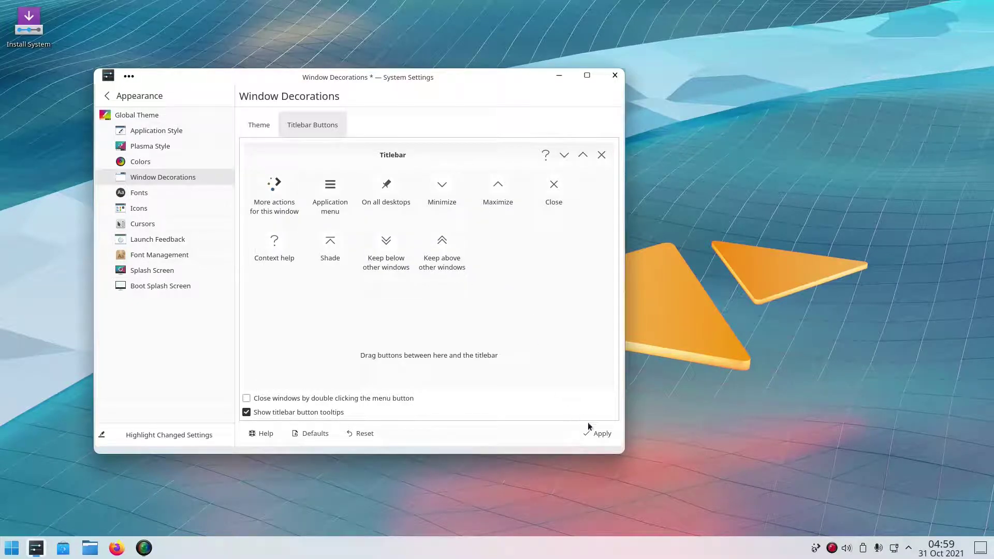
{"action": "left_click", "coordinate": [597, 437]}
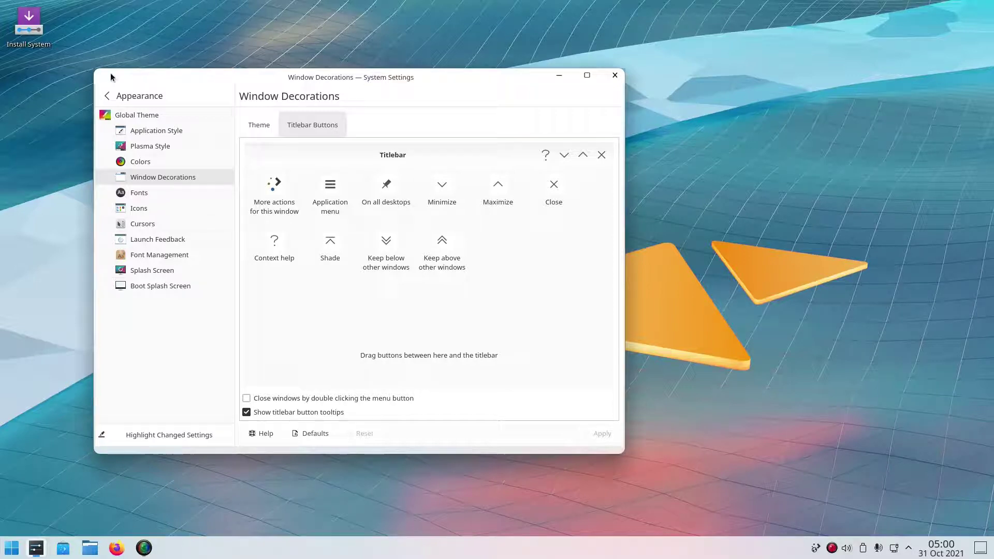
Apply the Win11 icon theme and the Win10OS Cursors theme in the appearance settings.
{"action": "left_click", "coordinate": [247, 125]}
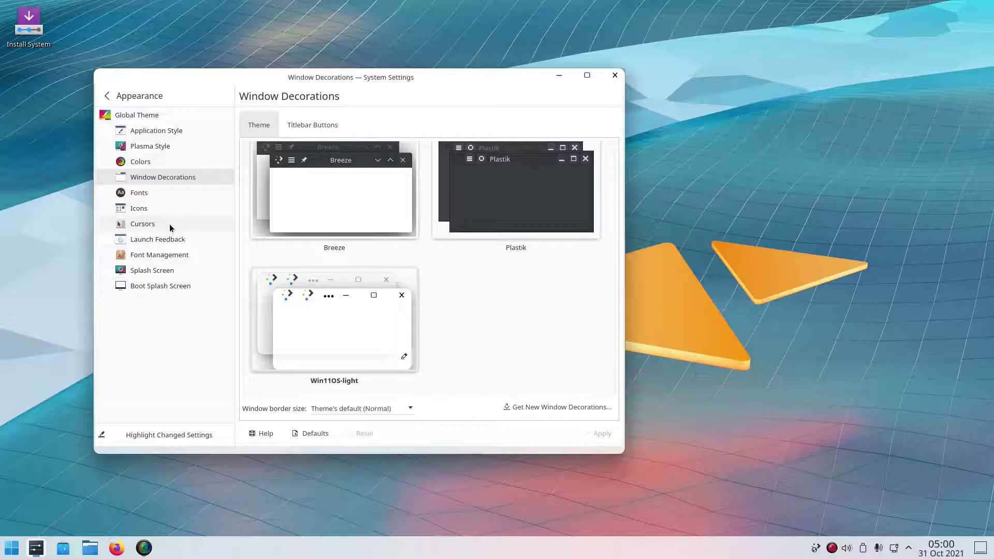
{"action": "left_click", "coordinate": [159, 207]}
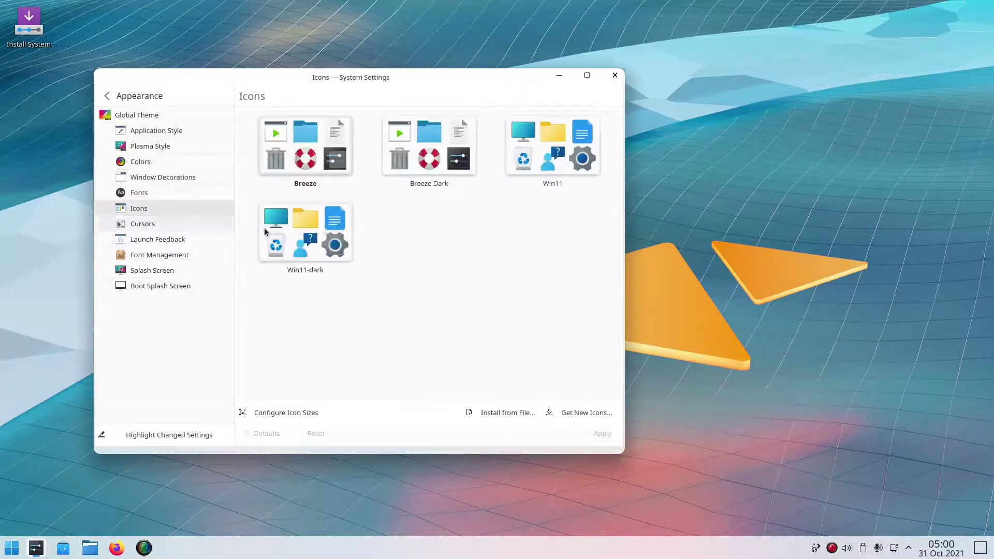
{"action": "left_click", "coordinate": [543, 151]}
{"action": "left_click", "coordinate": [600, 434]}
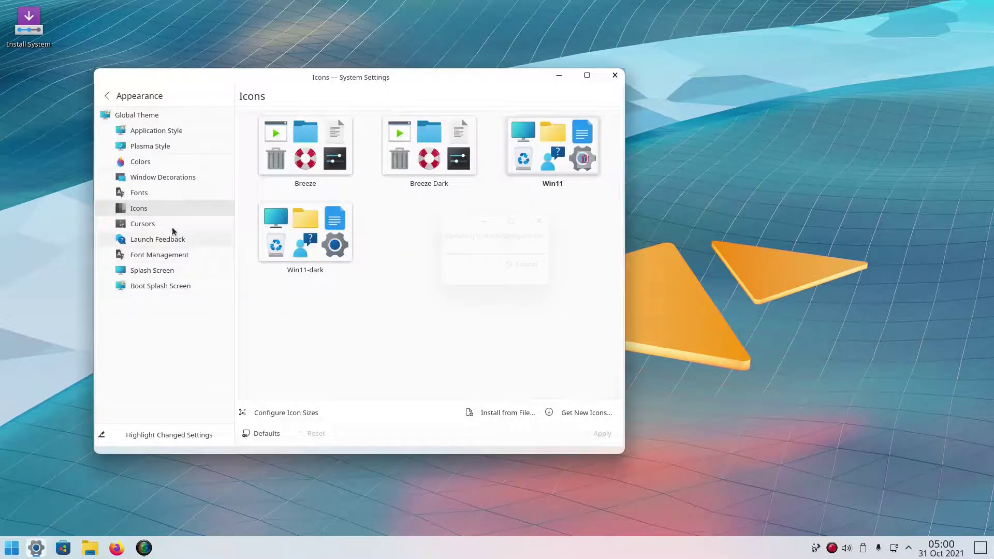
{"action": "left_click", "coordinate": [156, 225]}
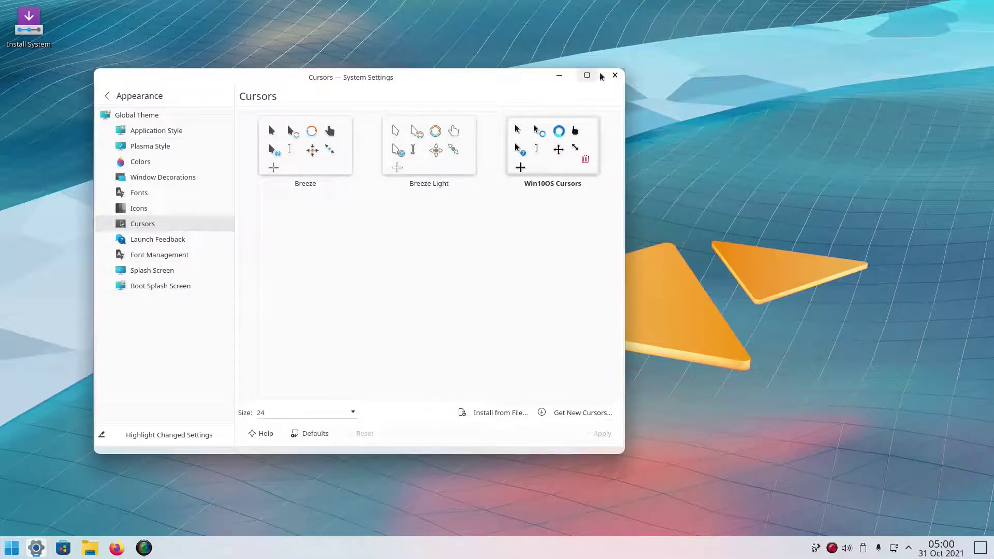
{"action": "left_click", "coordinate": [616, 76]}
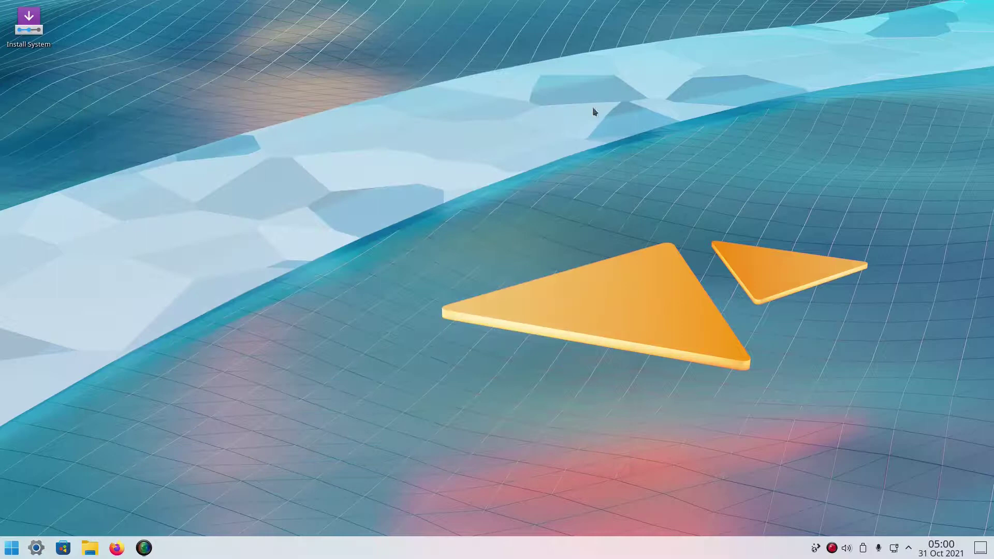
Center the taskbar icons by adding two panel spacers, one before the launcher and one before the system tray.
{"action": "right_click", "coordinate": [441, 547]}
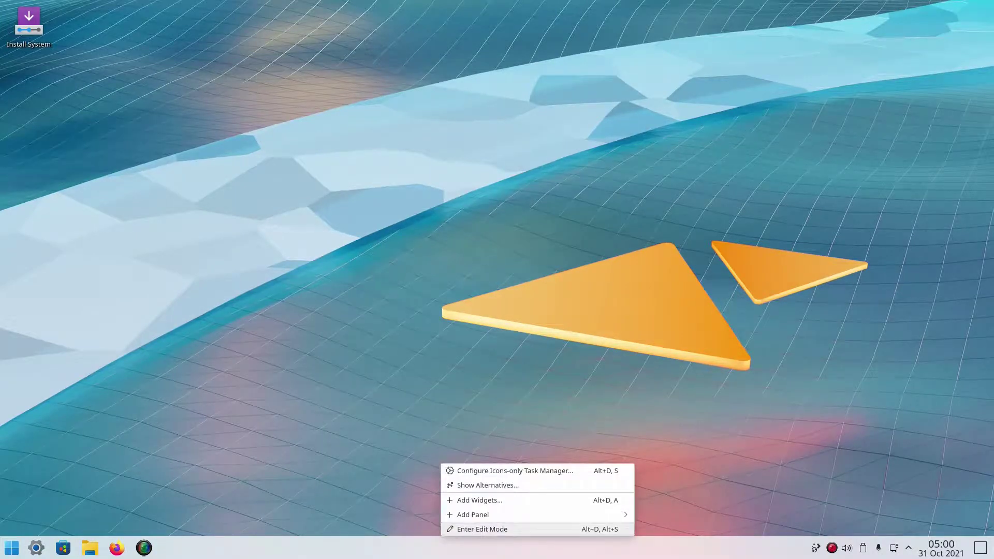
{"action": "left_click", "coordinate": [502, 530]}
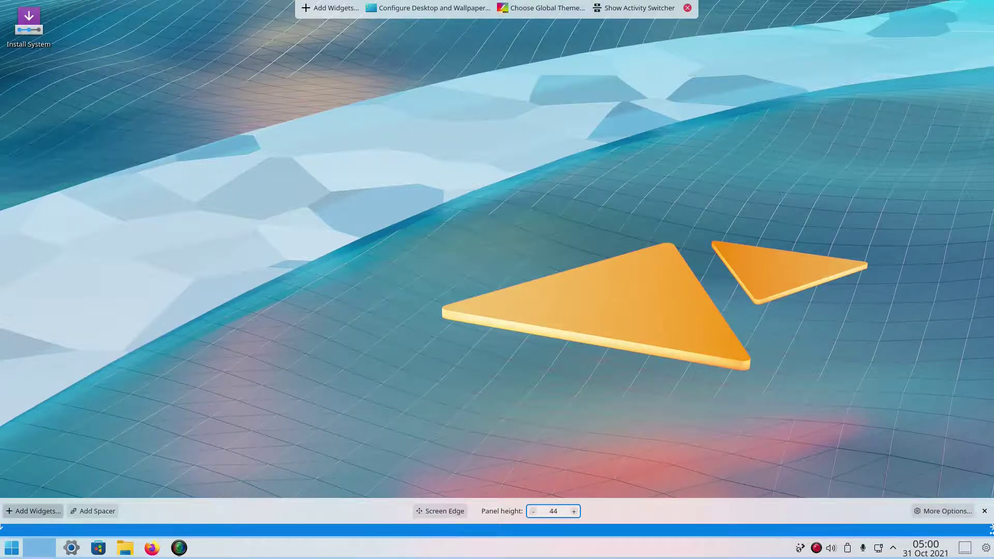
{"action": "left_click", "coordinate": [94, 511]}
{"action": "left_click", "coordinate": [93, 511]}
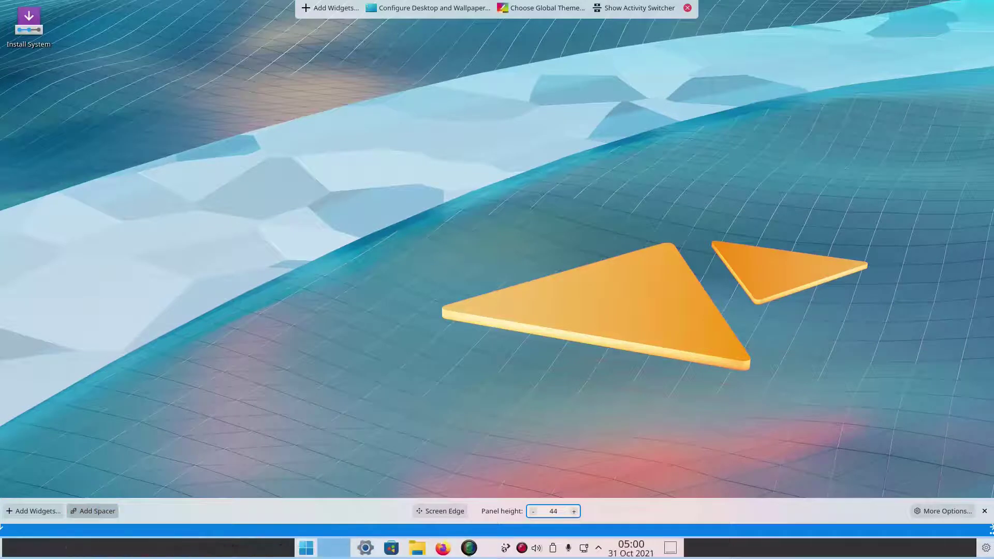
{"action": "left_click_drag", "start_coordinate": [832, 548], "coordinate": [518, 548]}
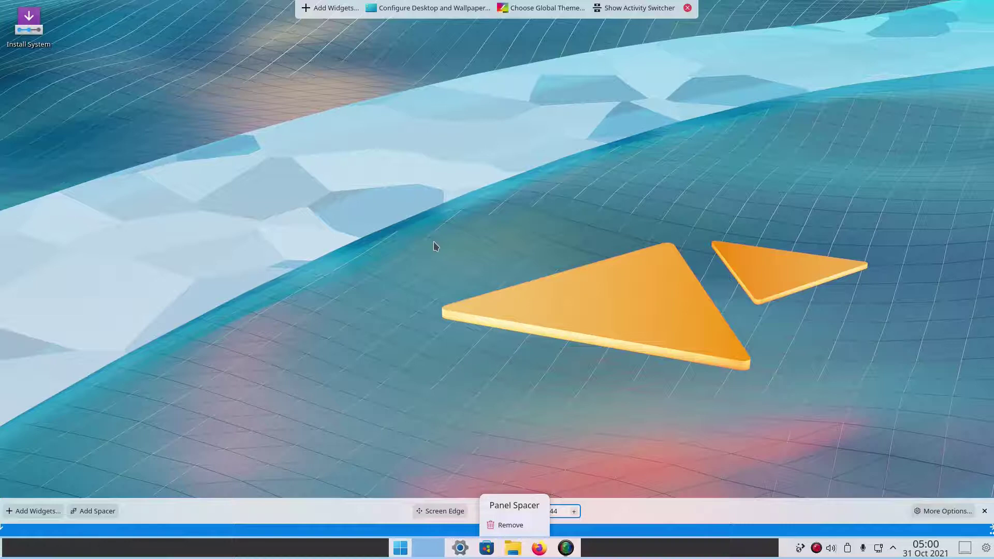
{"action": "left_click", "coordinate": [448, 291]}
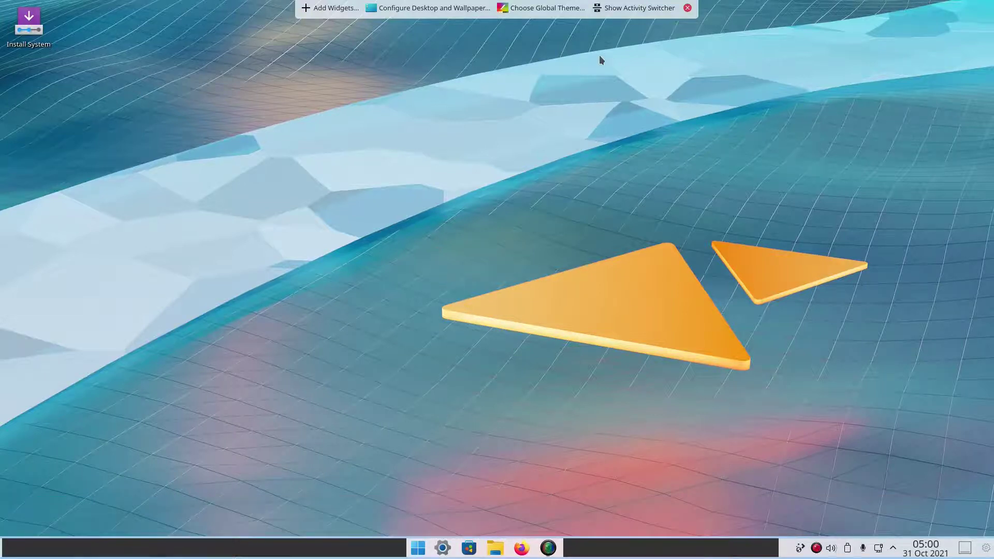
{"action": "left_click", "coordinate": [687, 8]}
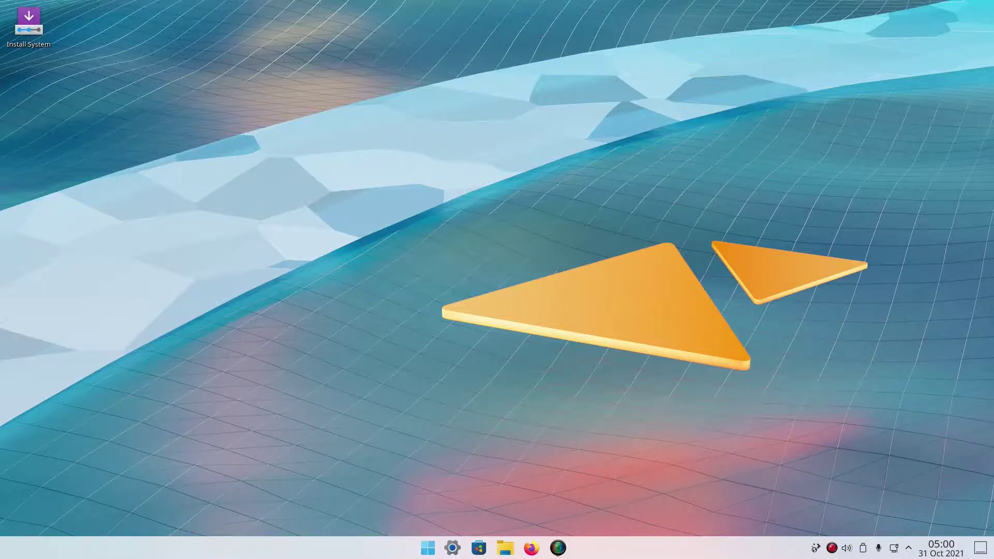
Examine the new look of the application launcher and of the Downloads folder window in Dolphin.
{"action": "left_click", "coordinate": [428, 548]}
{"action": "left_click", "coordinate": [428, 548]}
{"action": "left_click", "coordinate": [505, 548]}
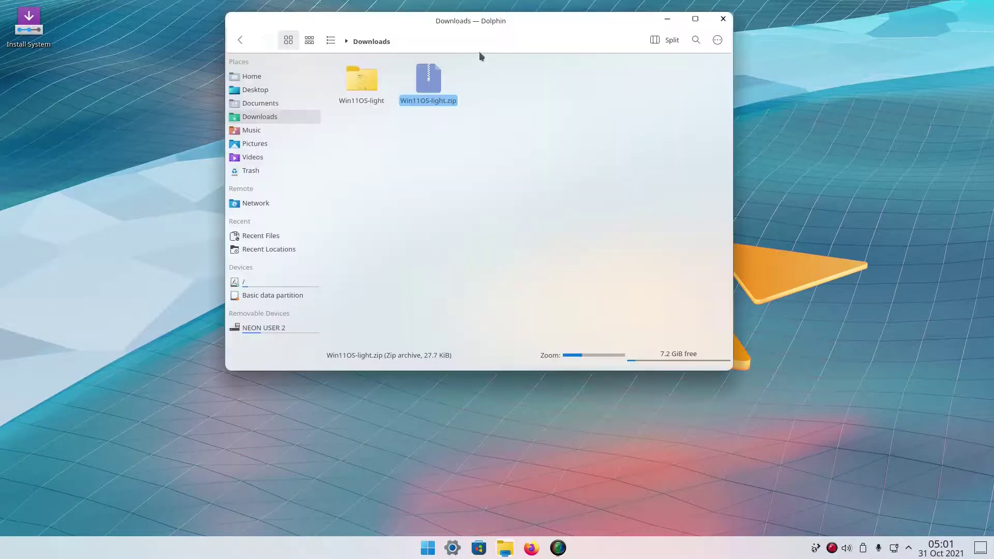
{"action": "left_click_drag", "start_coordinate": [480, 28], "coordinate": [377, 102]}
{"action": "left_click", "coordinate": [413, 233]}
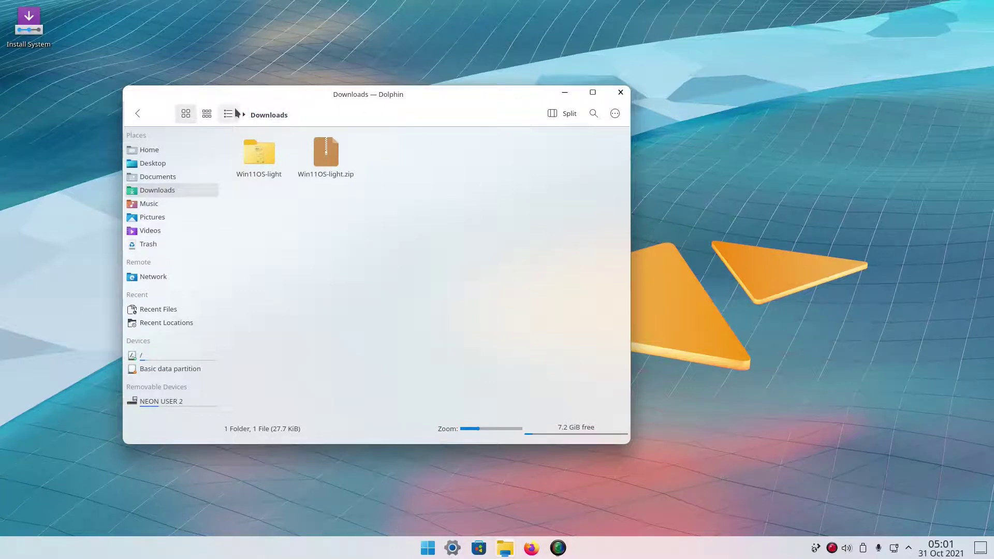
{"action": "mouse_move", "coordinate": [361, 102]}
{"action": "left_mouse_down"}
{"action": "mouse_move", "coordinate": [577, 145]}
{"action": "mouse_move", "coordinate": [375, 97]}
{"action": "left_mouse_up"}
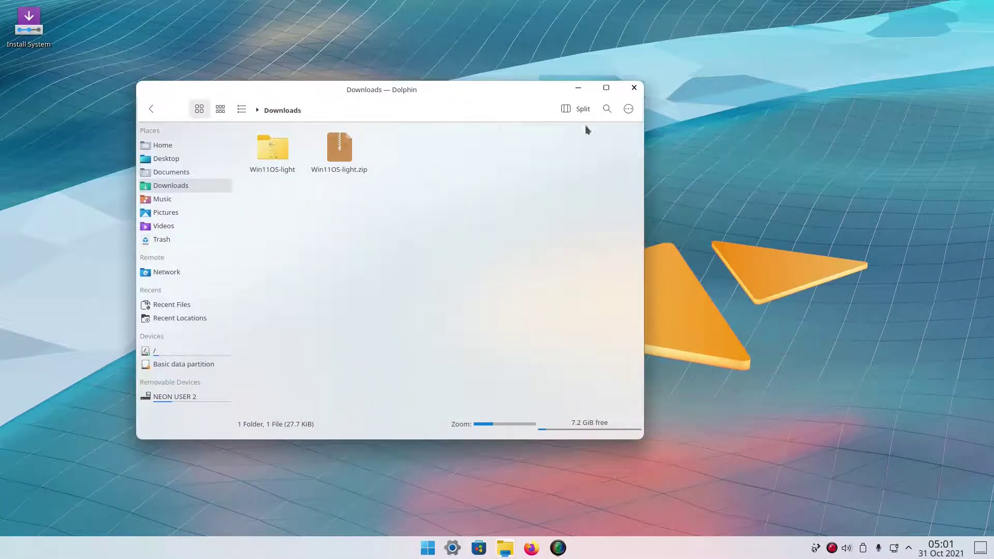
{"action": "left_click", "coordinate": [337, 103]}
{"action": "left_click_drag", "start_coordinate": [371, 97], "coordinate": [361, 58]}
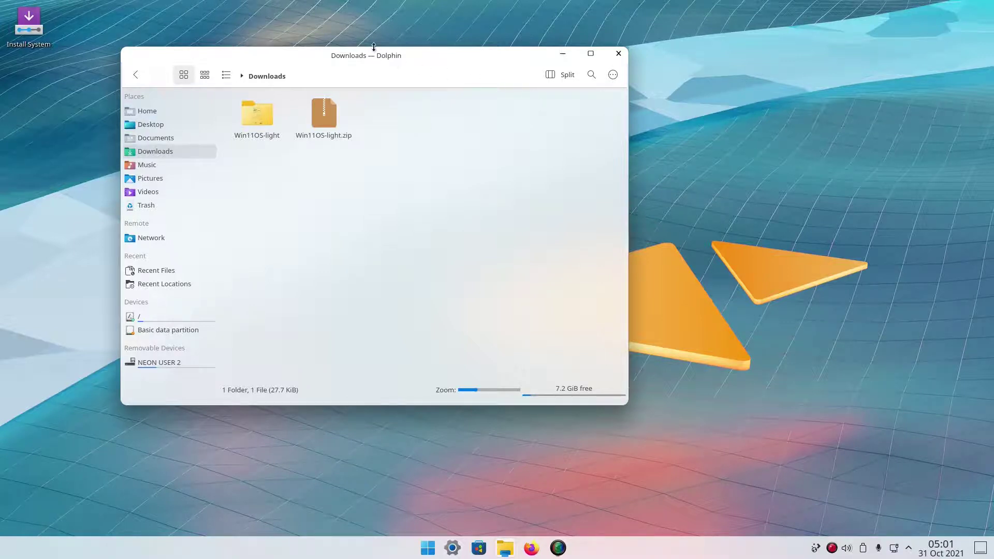
{"action": "mouse_move", "coordinate": [361, 55]}
{"action": "left_mouse_down"}
{"action": "mouse_move", "coordinate": [384, 71]}
{"action": "mouse_move", "coordinate": [526, 73]}
{"action": "mouse_move", "coordinate": [356, 51]}
{"action": "left_mouse_up"}
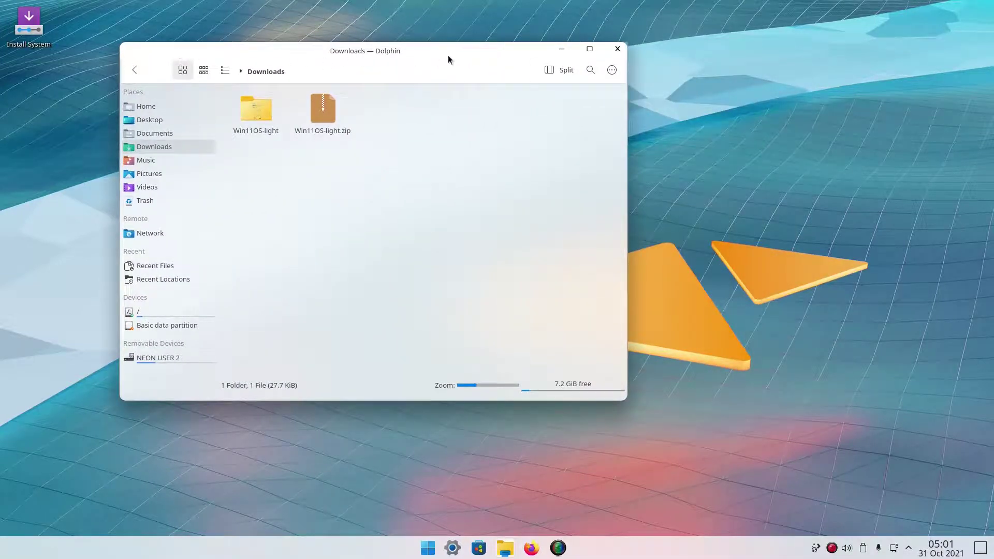
{"action": "left_click_drag", "start_coordinate": [449, 59], "coordinate": [407, 75]}
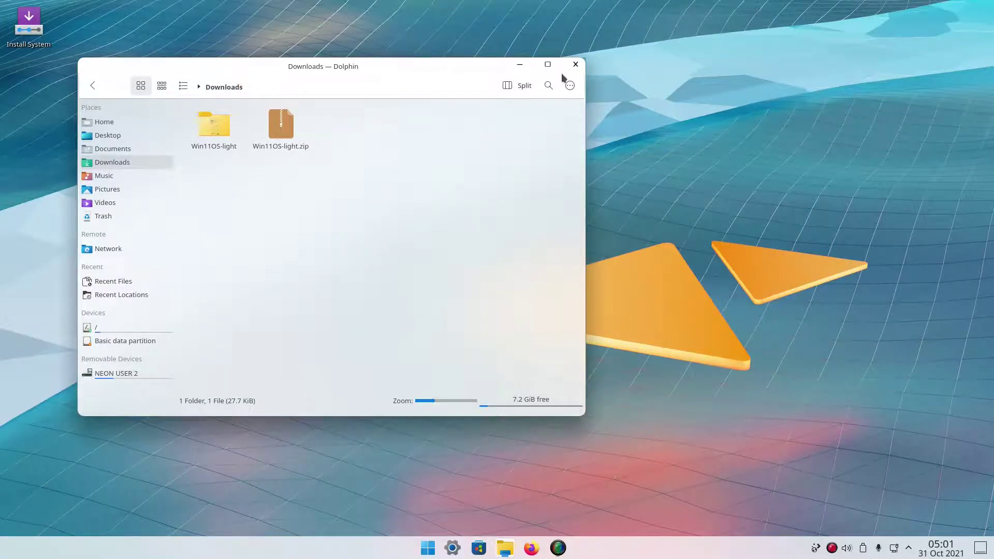
{"action": "left_click", "coordinate": [576, 64]}
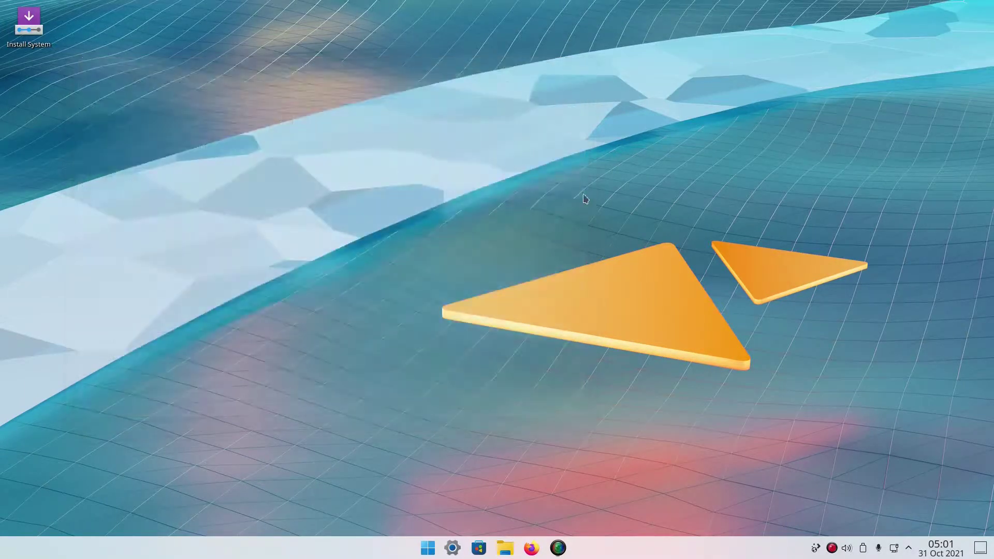
Open the online catalogue of new GNOME/GTK application styles from the Application Style settings.
{"action": "left_click", "coordinate": [452, 548]}
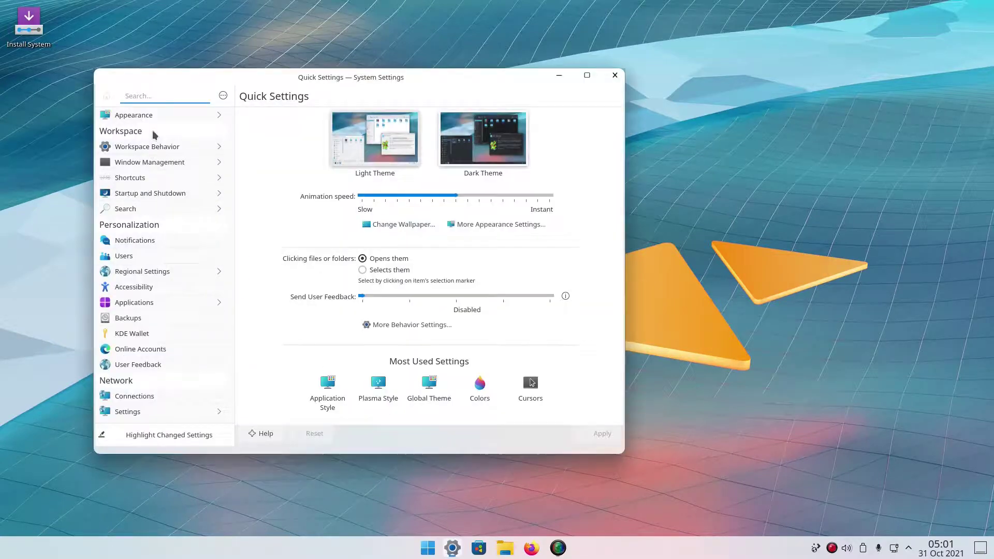
{"action": "left_click", "coordinate": [154, 120]}
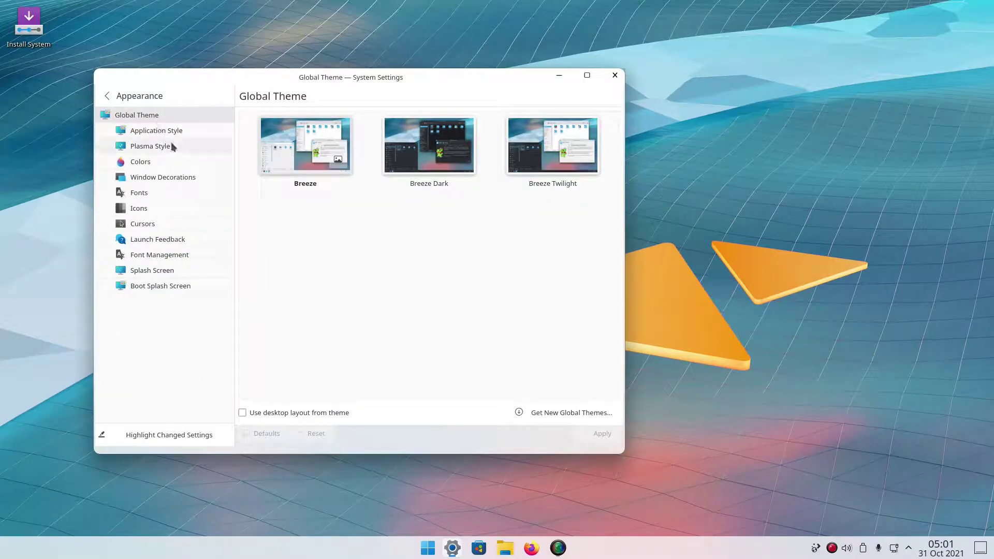
{"action": "left_click", "coordinate": [171, 135]}
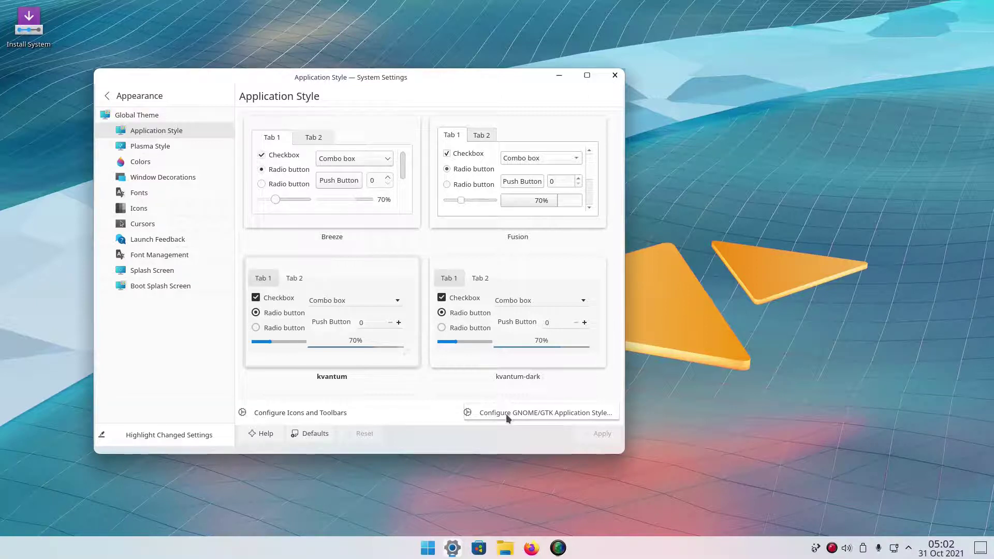
{"action": "left_click", "coordinate": [506, 418]}
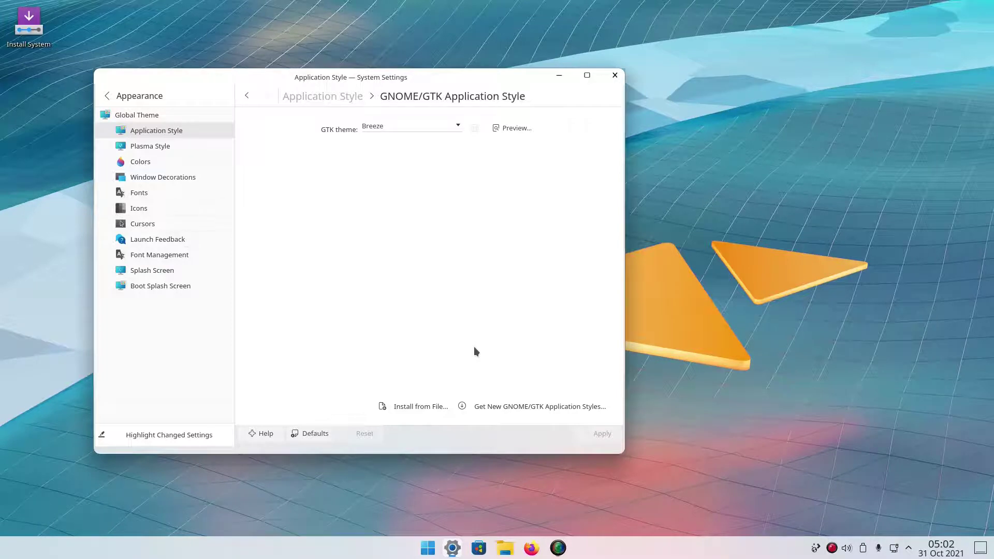
{"action": "left_click", "coordinate": [485, 407]}
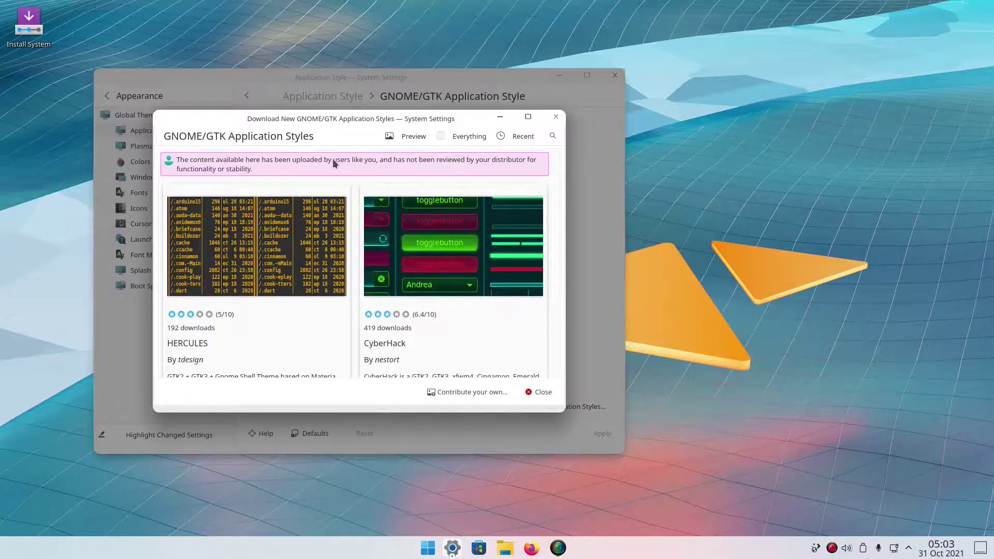
Search the GTK styles for "fluent" and install Fluent-round-light.tar.xz from the Fluent round gtk theme.
{"action": "left_click", "coordinate": [549, 137]}
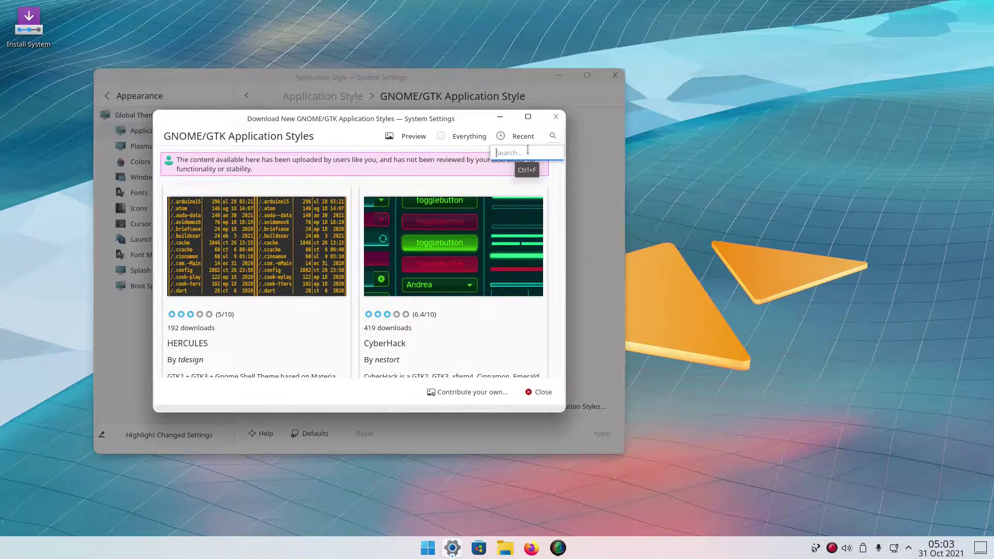
{"action": "type", "text": "fluent"}
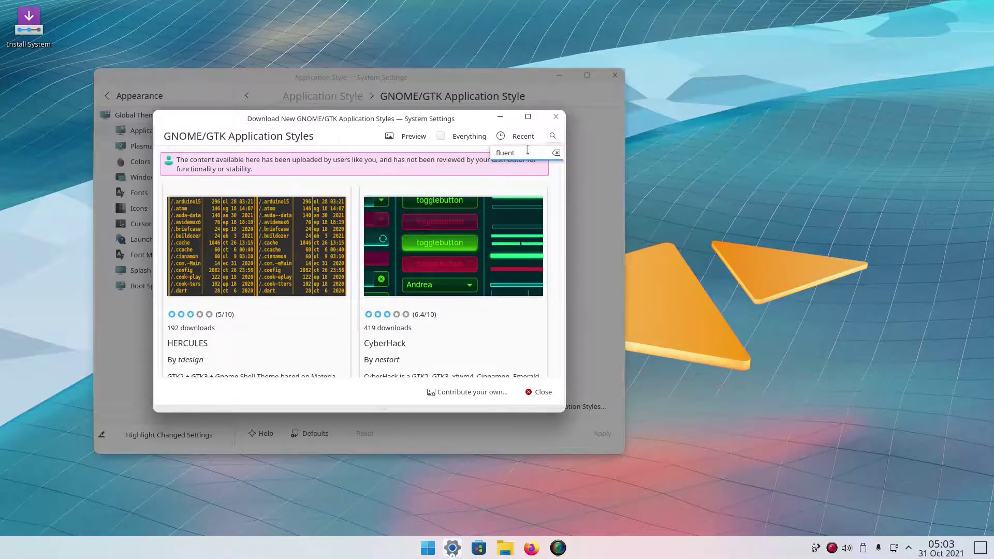
{"action": "key", "text": "Return"}
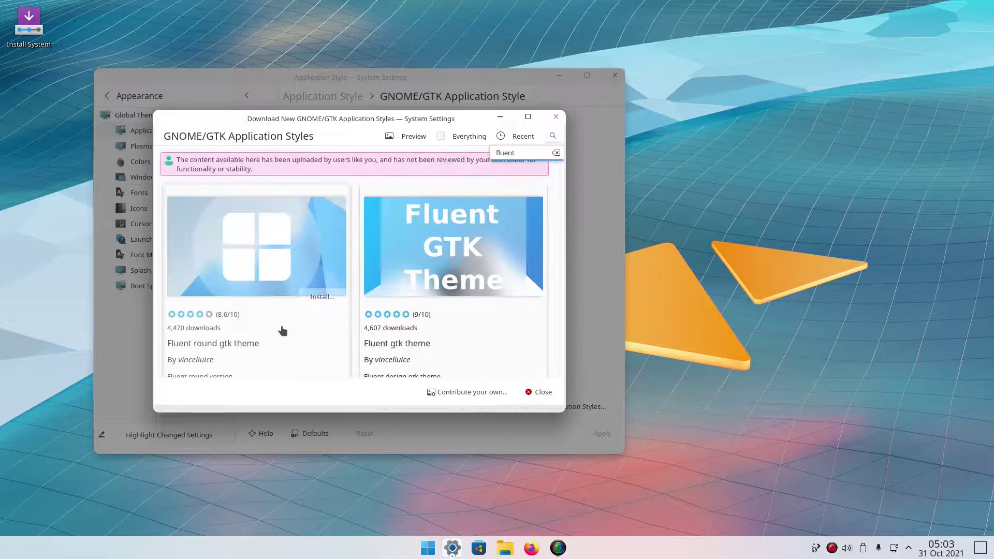
{"action": "left_click", "coordinate": [331, 291]}
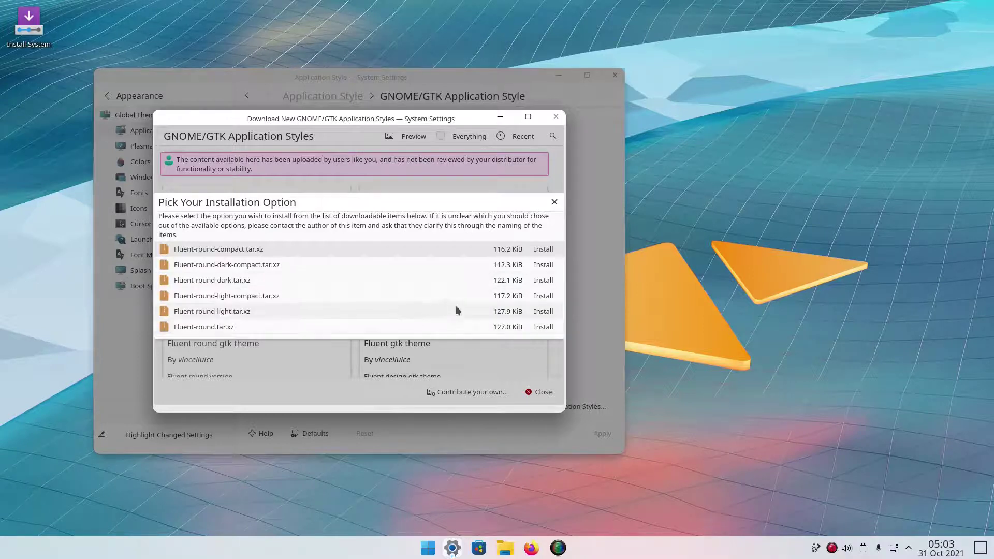
{"action": "left_click", "coordinate": [541, 312]}
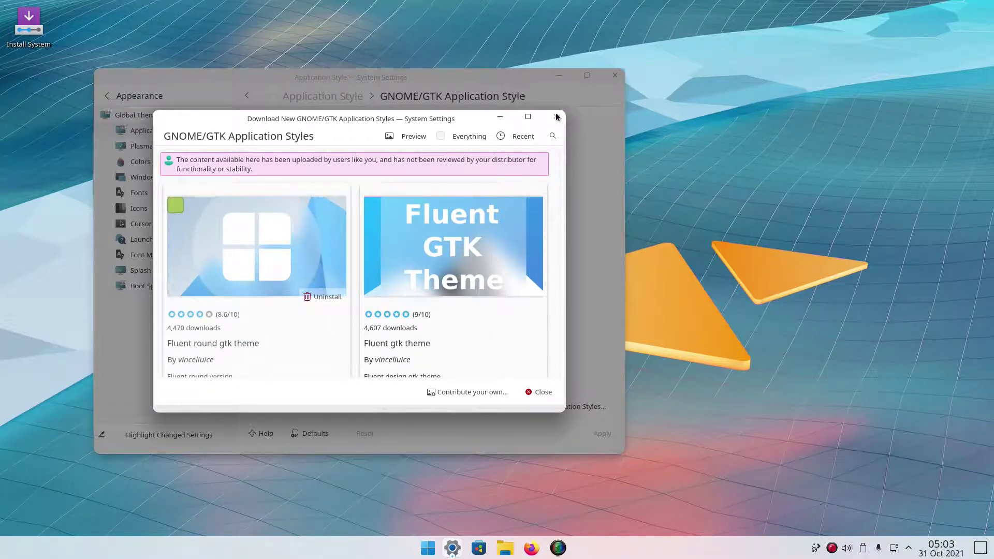
{"action": "left_click", "coordinate": [541, 392]}
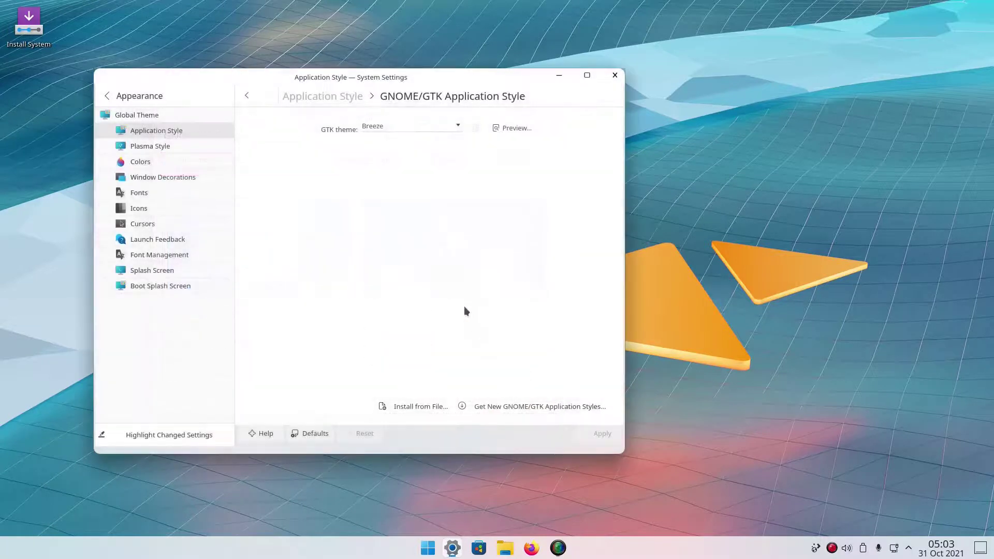
Set the GTK theme to Fluent-round-light, apply it and close System Settings.
{"action": "left_click", "coordinate": [396, 129]}
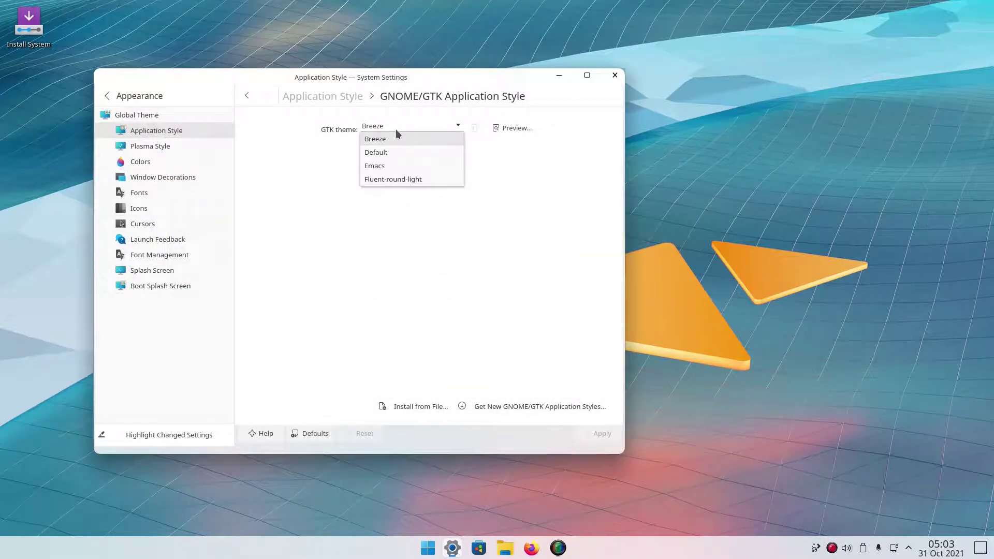
{"action": "left_click", "coordinate": [401, 190]}
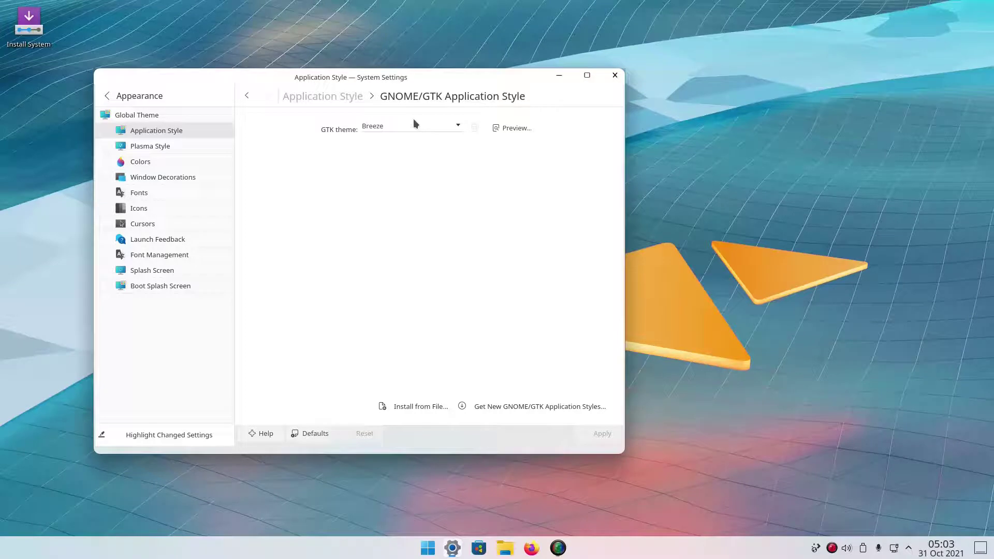
{"action": "left_click", "coordinate": [414, 125]}
{"action": "left_click", "coordinate": [402, 183]}
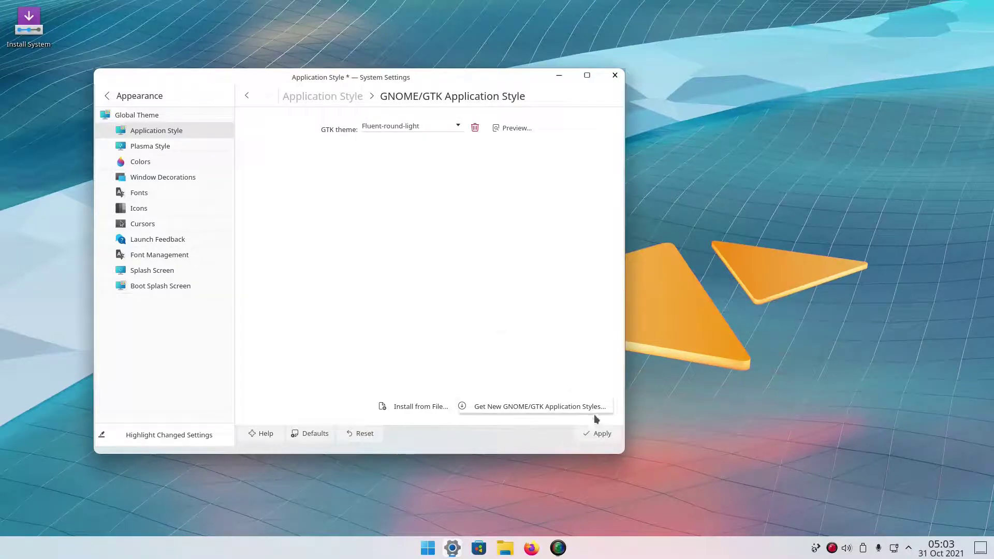
{"action": "left_click", "coordinate": [601, 434]}
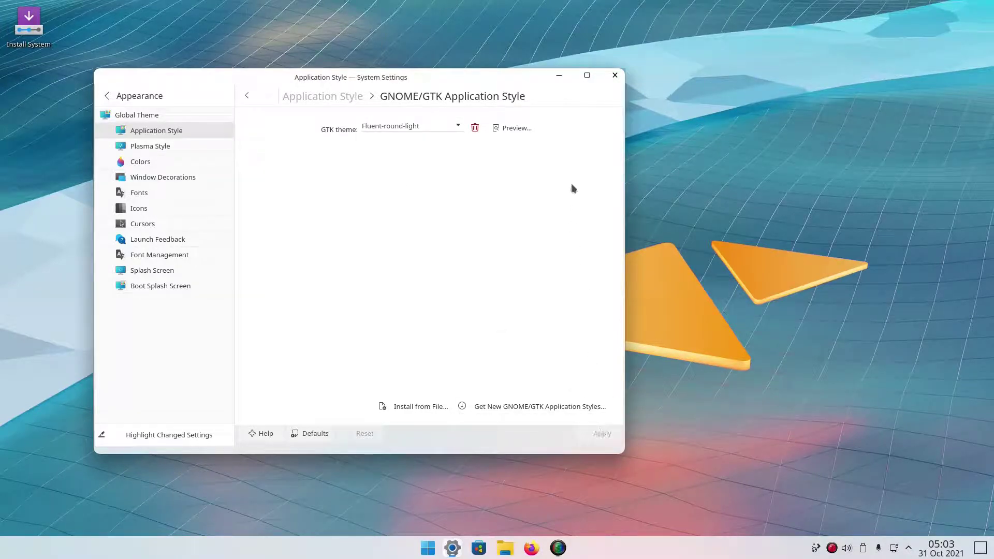
{"action": "left_click", "coordinate": [615, 75]}
Switch to Firefox and examine how its window and application menu look with the new theme.
{"action": "left_click", "coordinate": [531, 547]}
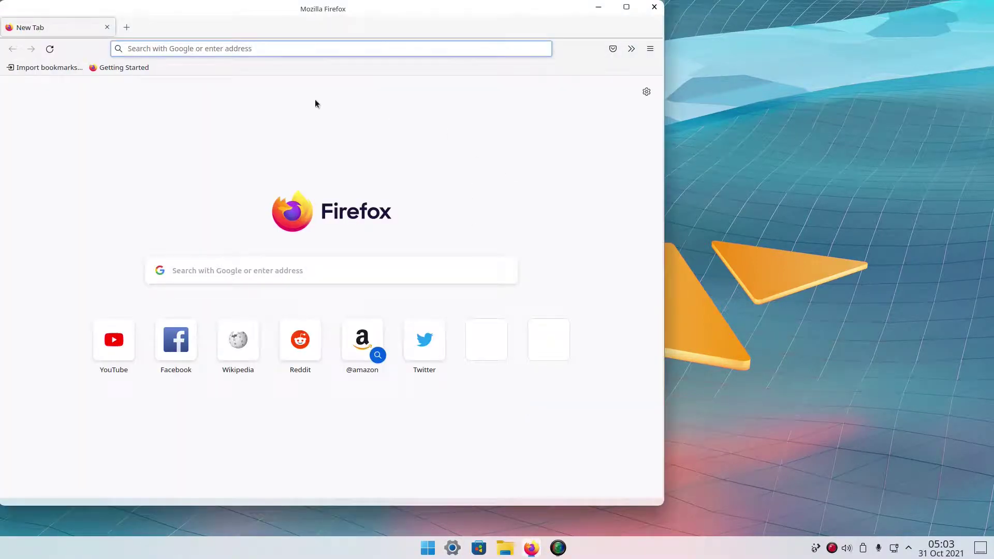
{"action": "left_click_drag", "start_coordinate": [447, 11], "coordinate": [541, 31]}
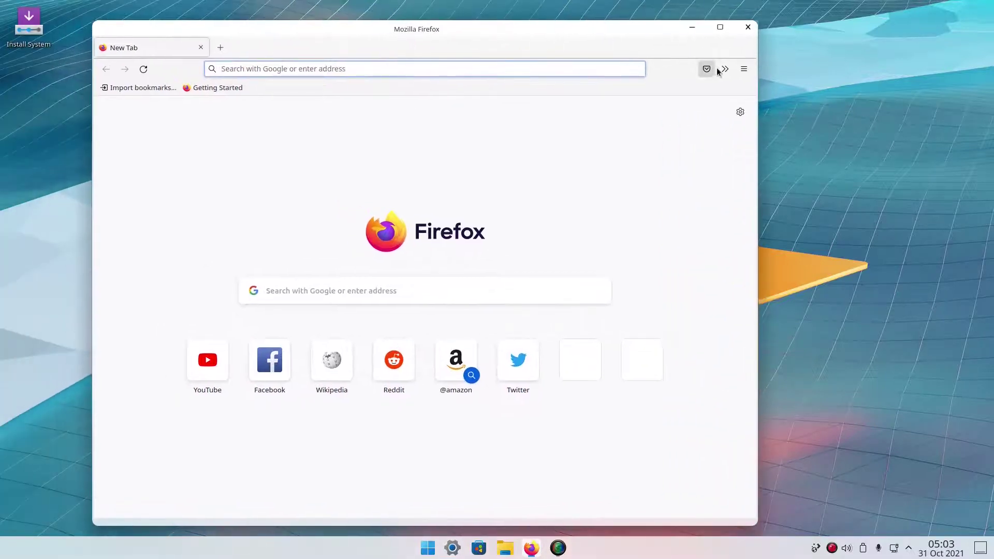
{"action": "left_click", "coordinate": [744, 74]}
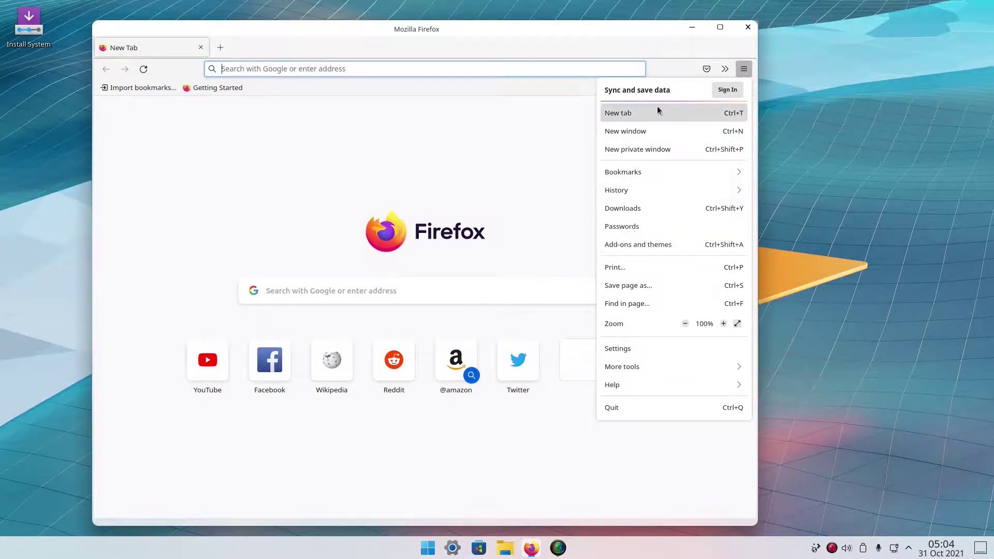
Turn off the Title Bar option in Firefox's toolbar customization, close the customization tab and reposition the window on the desktop.
{"action": "right_click", "coordinate": [682, 74]}
{"action": "right_click", "coordinate": [681, 74]}
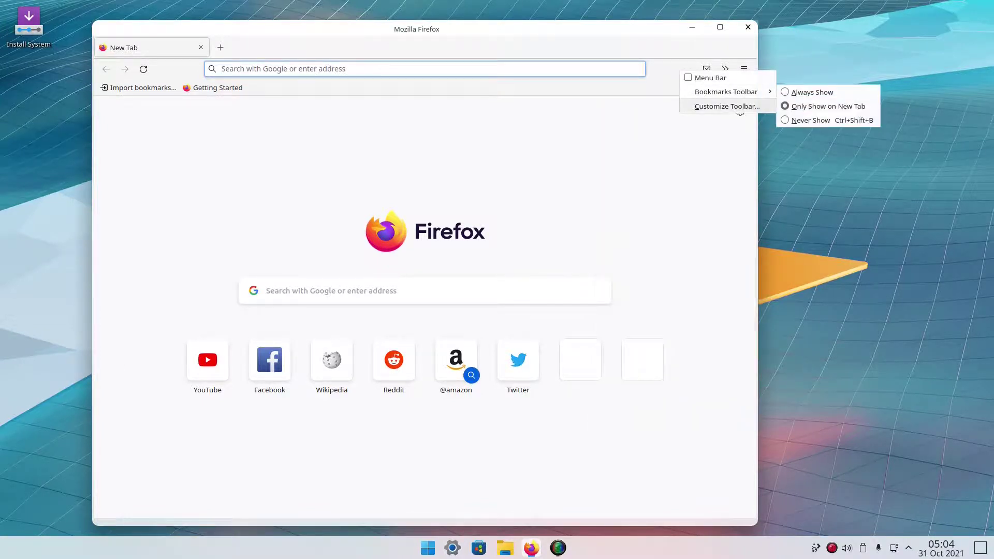
{"action": "left_click", "coordinate": [703, 106]}
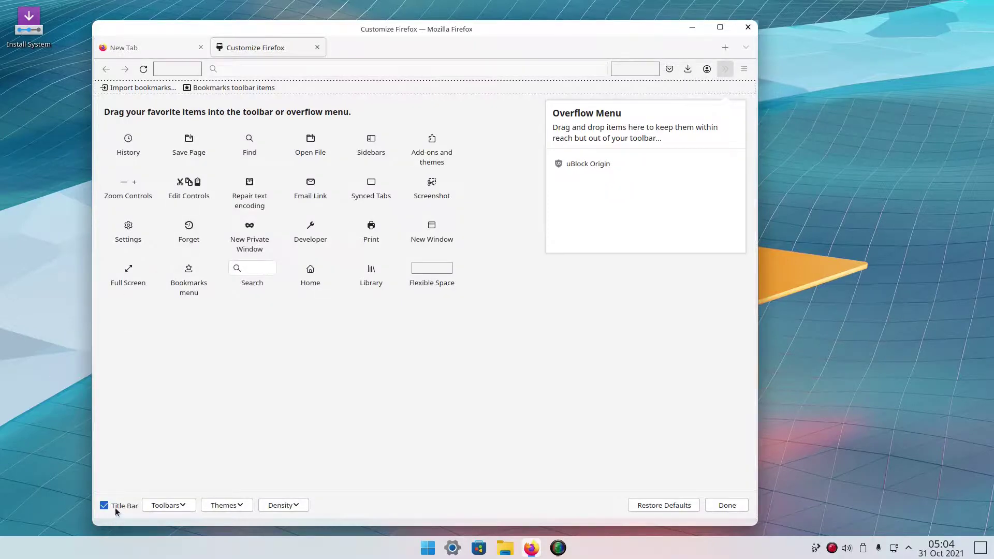
{"action": "left_click", "coordinate": [115, 508]}
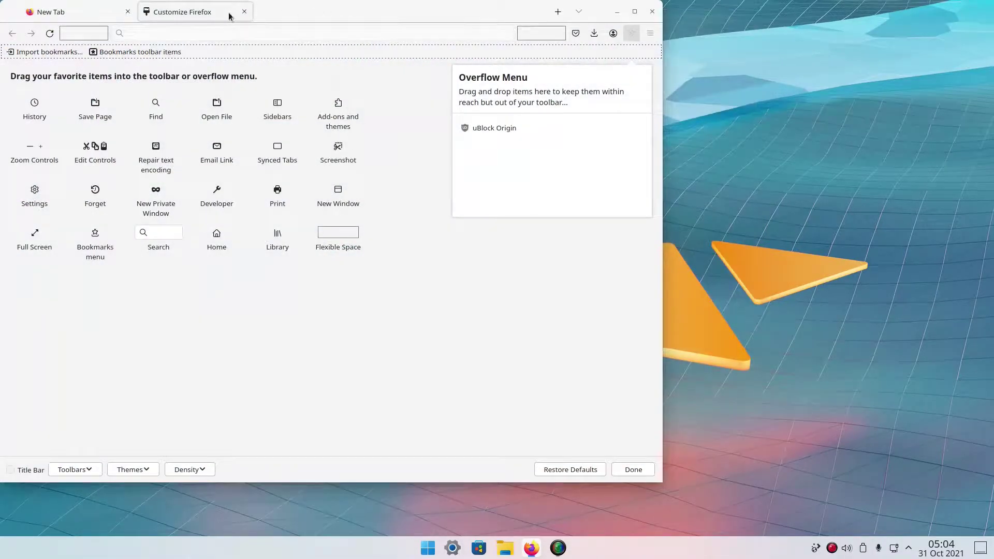
{"action": "left_click", "coordinate": [245, 12]}
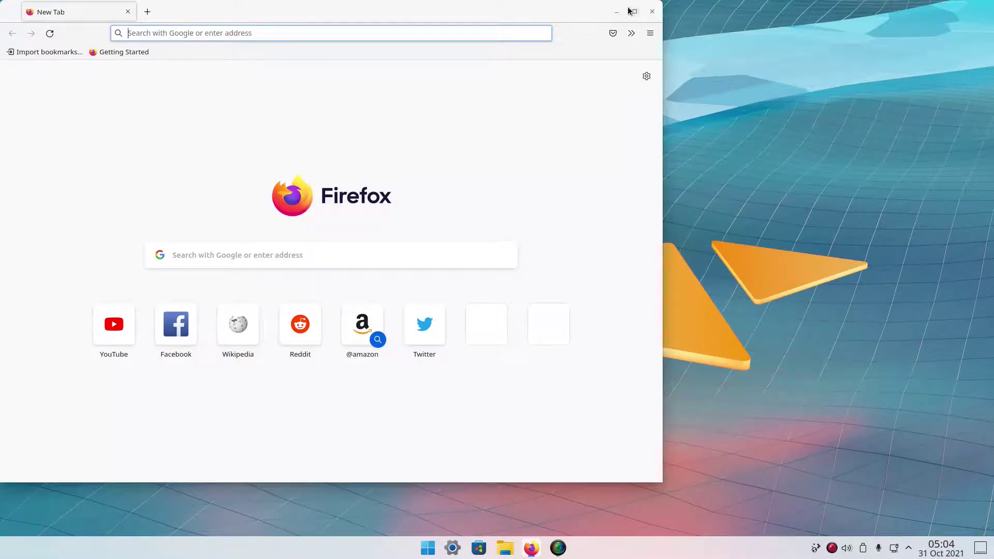
{"action": "left_click_drag", "start_coordinate": [505, 4], "coordinate": [605, 18]}
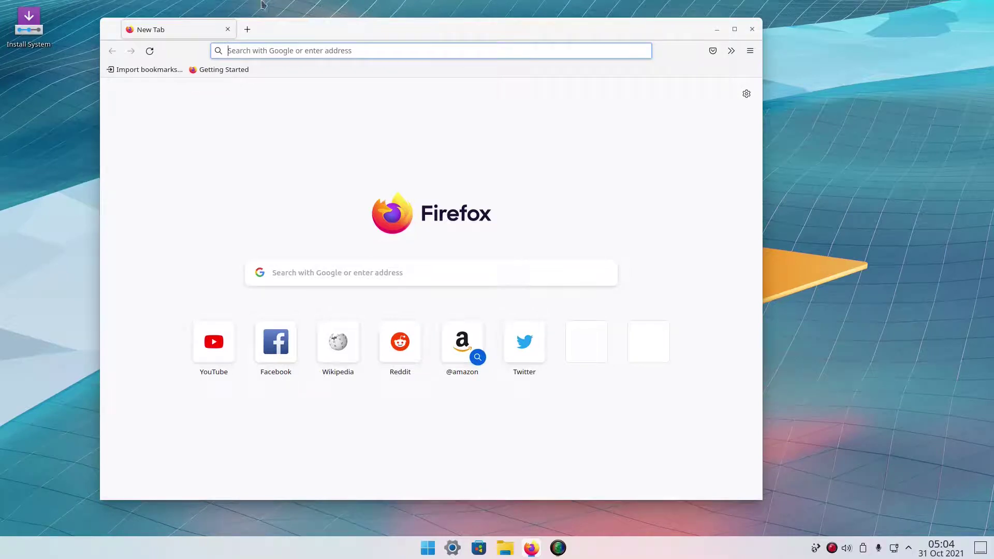
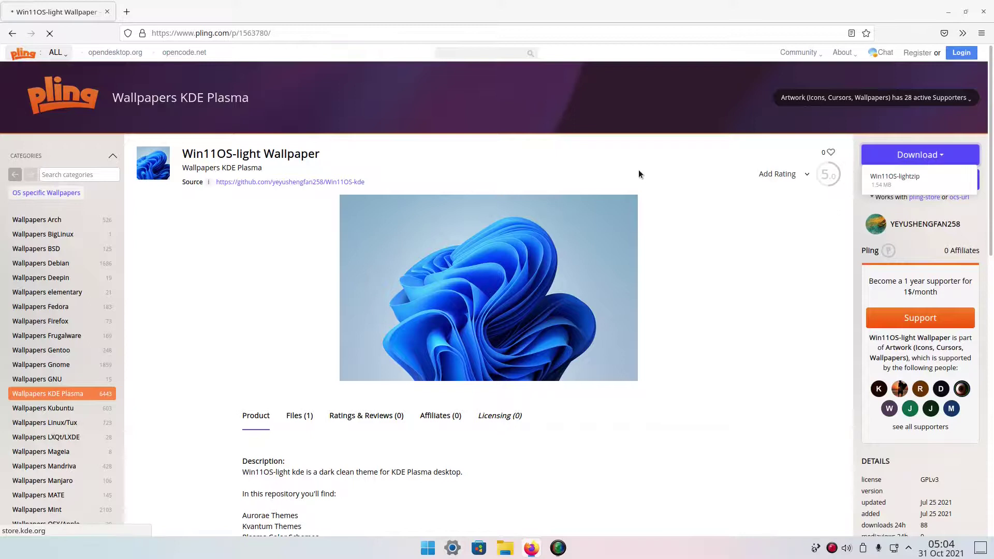
Open the Win11OS-light Wallpaper page linked from the Win11OS-light Kvantum description and download its 1.54 MB zip archive.
{"action": "scroll", "coordinate": [439, 208], "scroll_direction": "up", "scroll_amount": 8}
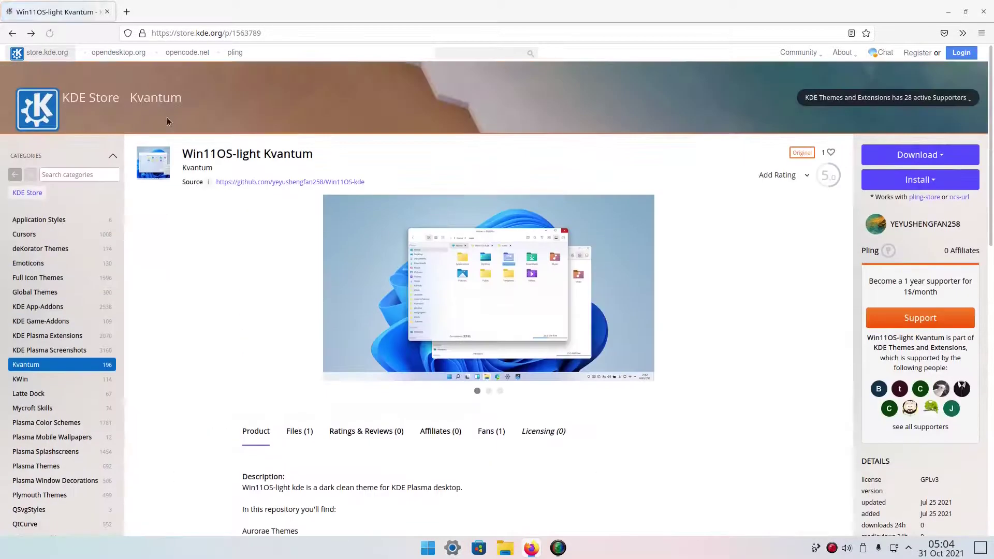
{"action": "scroll", "coordinate": [591, 211], "scroll_direction": "down", "scroll_amount": 10}
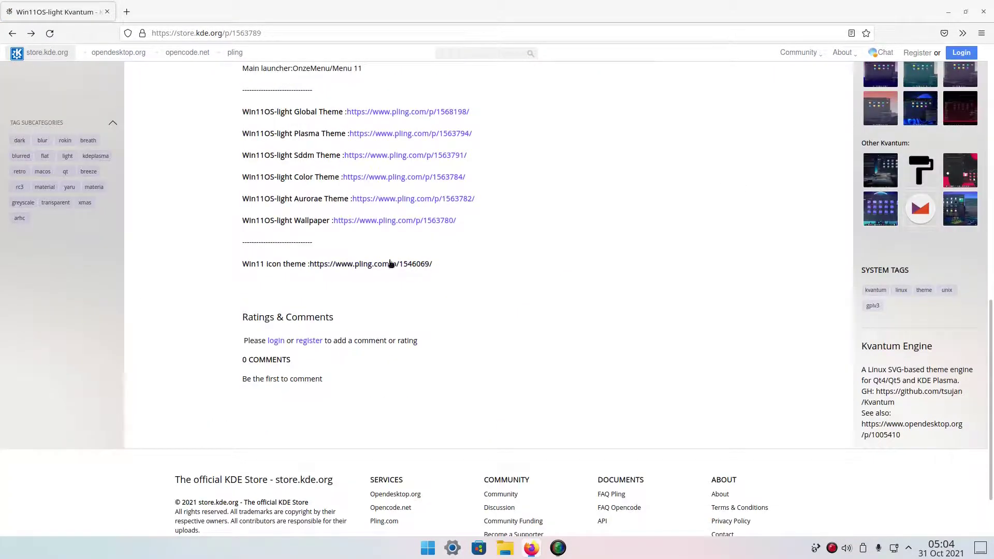
{"action": "left_click", "coordinate": [372, 221]}
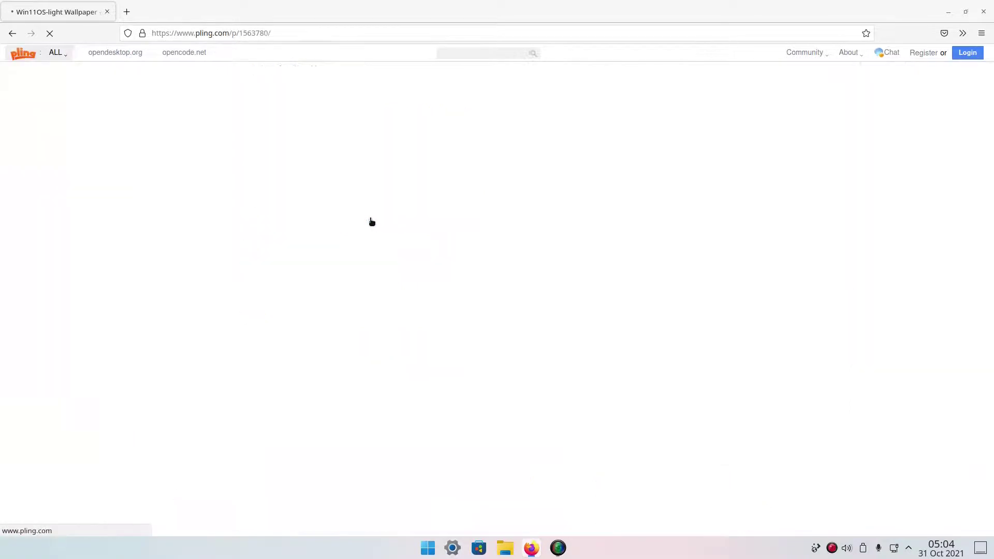
{"action": "left_click", "coordinate": [901, 163]}
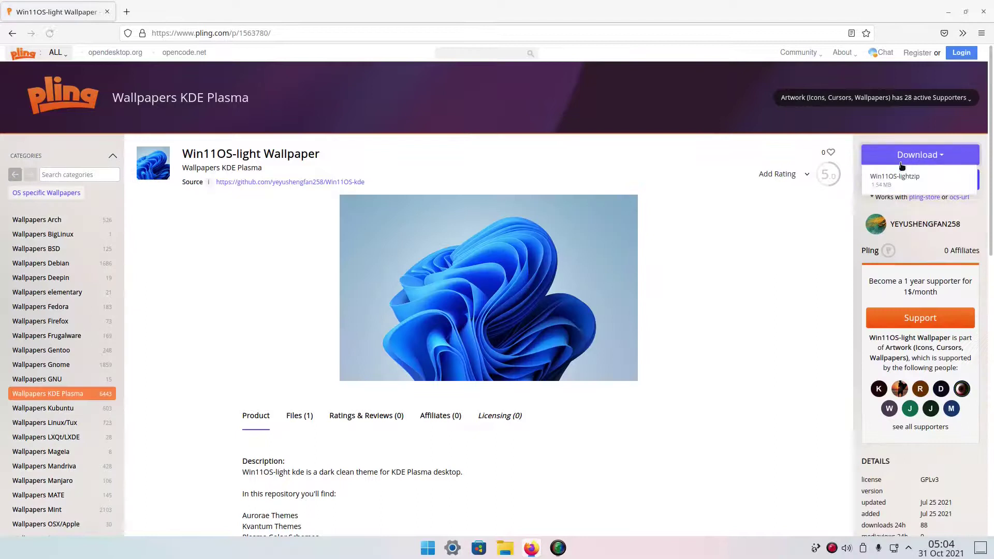
{"action": "left_click", "coordinate": [899, 177]}
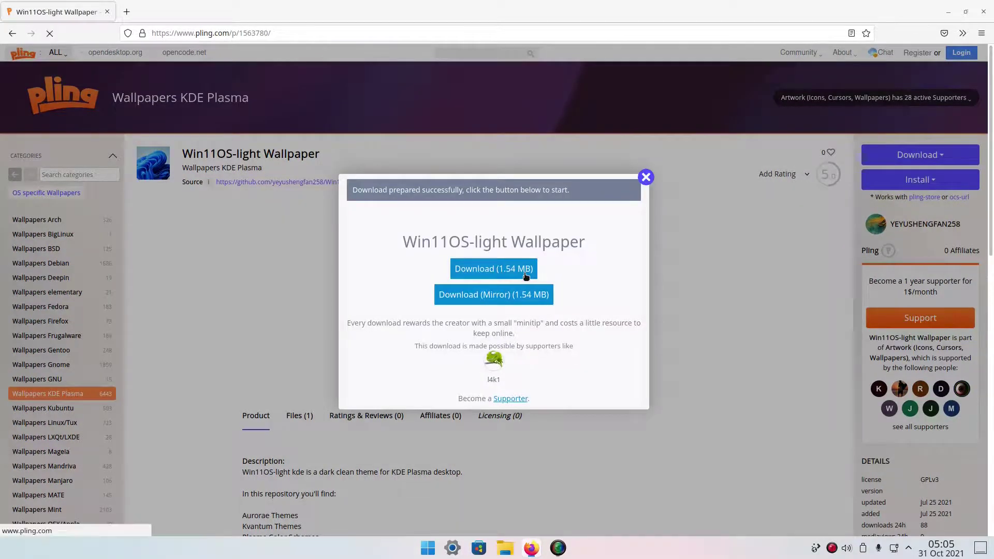
{"action": "left_click", "coordinate": [526, 275]}
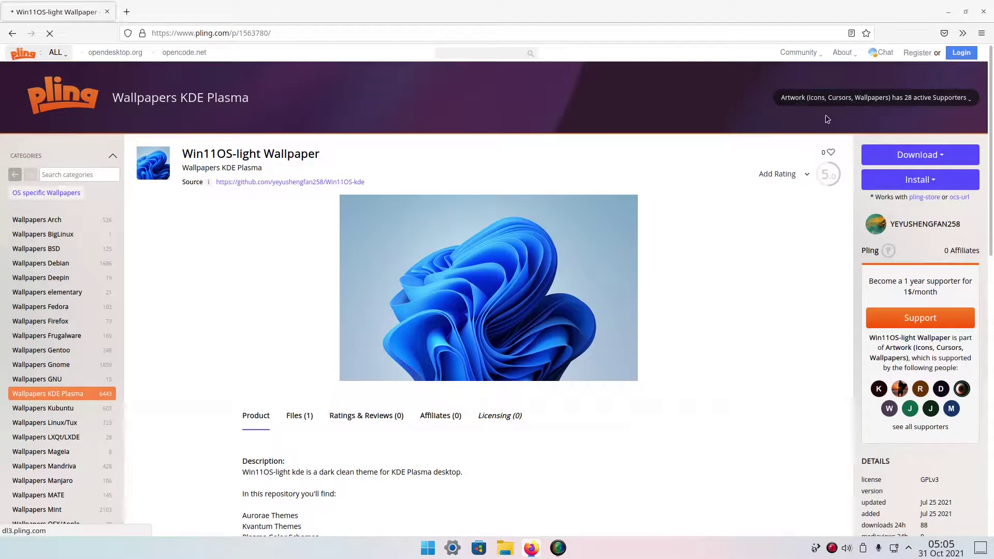
{"action": "left_click", "coordinate": [421, 324]}
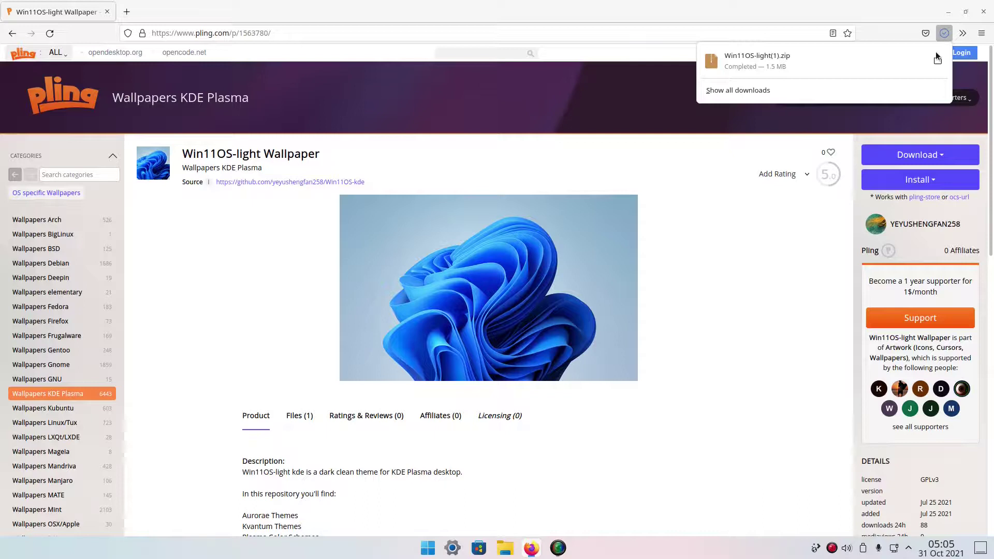
Show the downloaded Win11OS-light(1).zip in Dolphin and extract it in place with an autodetected subfolder.
{"action": "left_click", "coordinate": [936, 51]}
{"action": "right_click", "coordinate": [308, 150]}
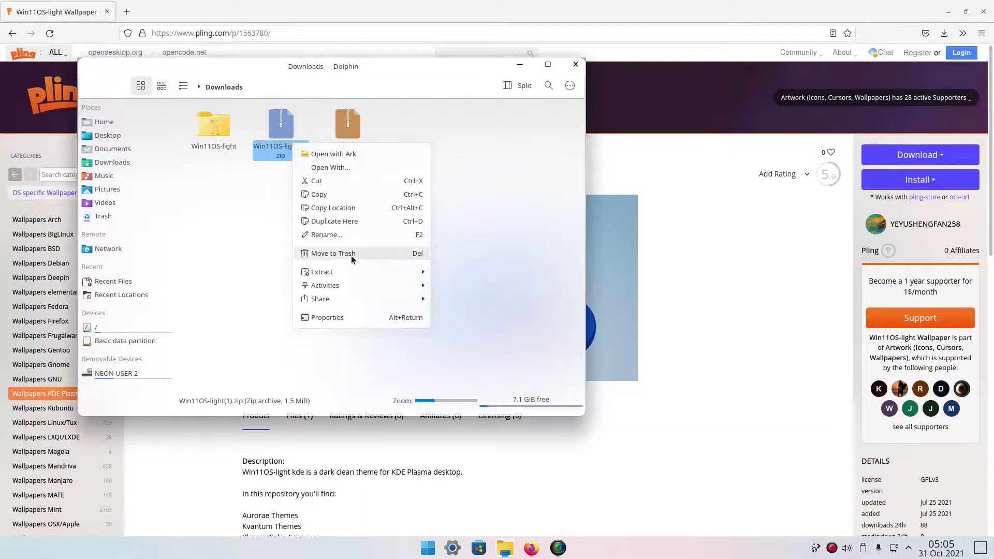
{"action": "mouse_move", "coordinate": [403, 274]}
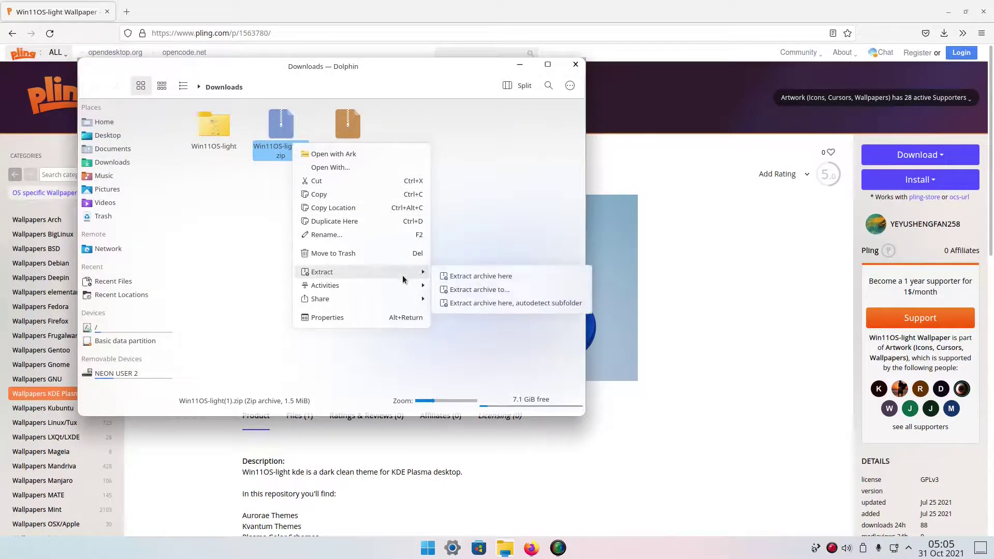
{"action": "left_click", "coordinate": [491, 303]}
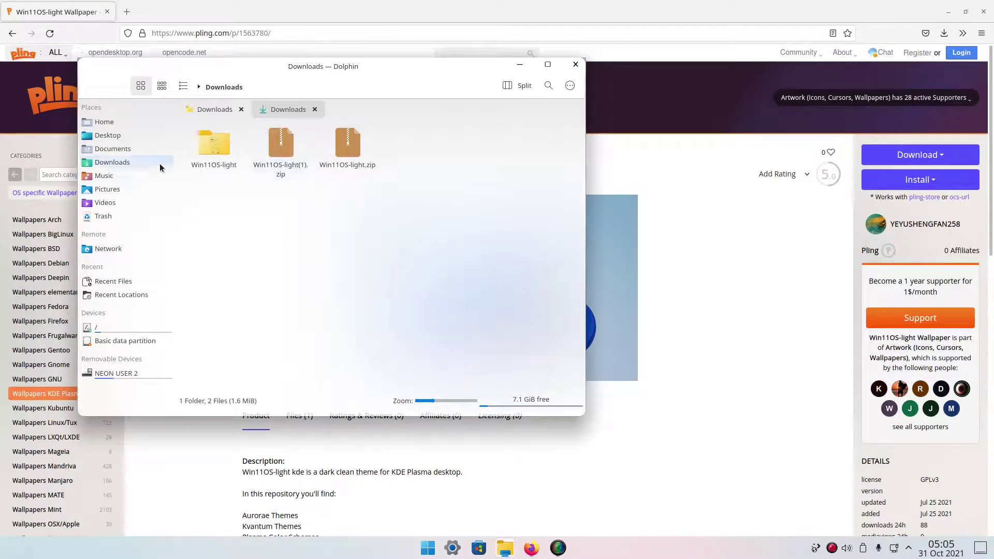
Display the Downloads folder in Dolphin and close the duplicate Downloads tab.
{"action": "left_click", "coordinate": [138, 150]}
{"action": "left_click", "coordinate": [139, 162]}
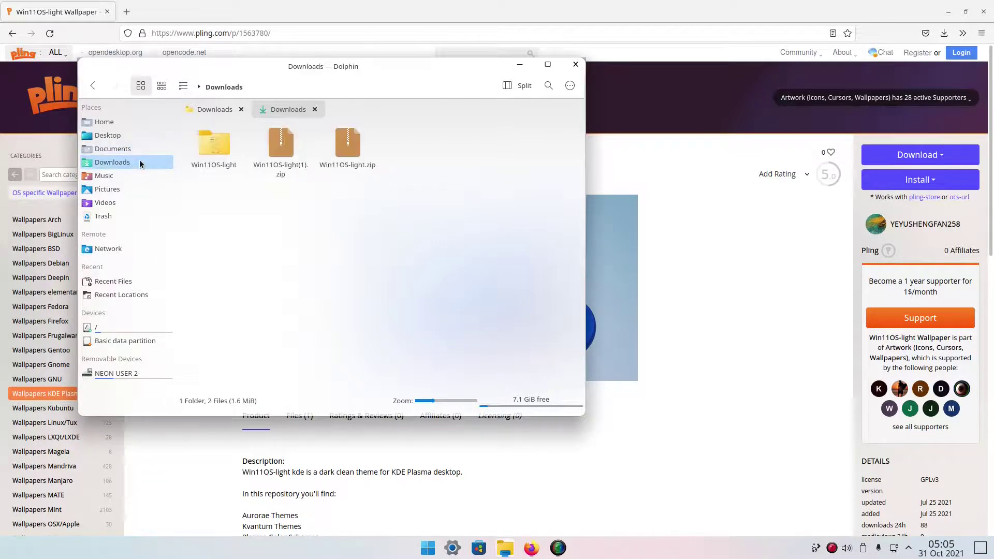
{"action": "left_click", "coordinate": [241, 110]}
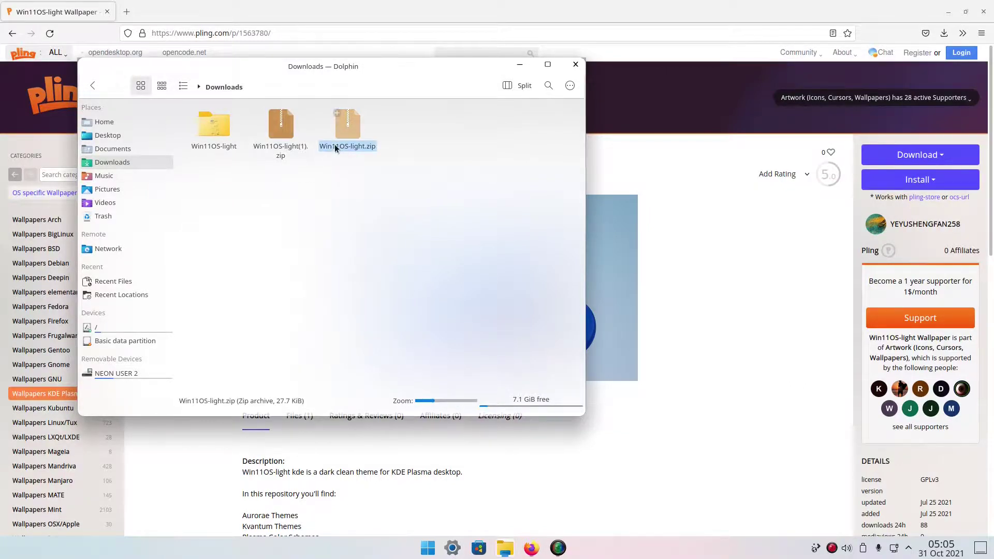
Try to extract Win11OS-light(1).zip again with an autodetected subfolder, dismiss the file conflict and close Dolphin.
{"action": "right_click", "coordinate": [282, 148]}
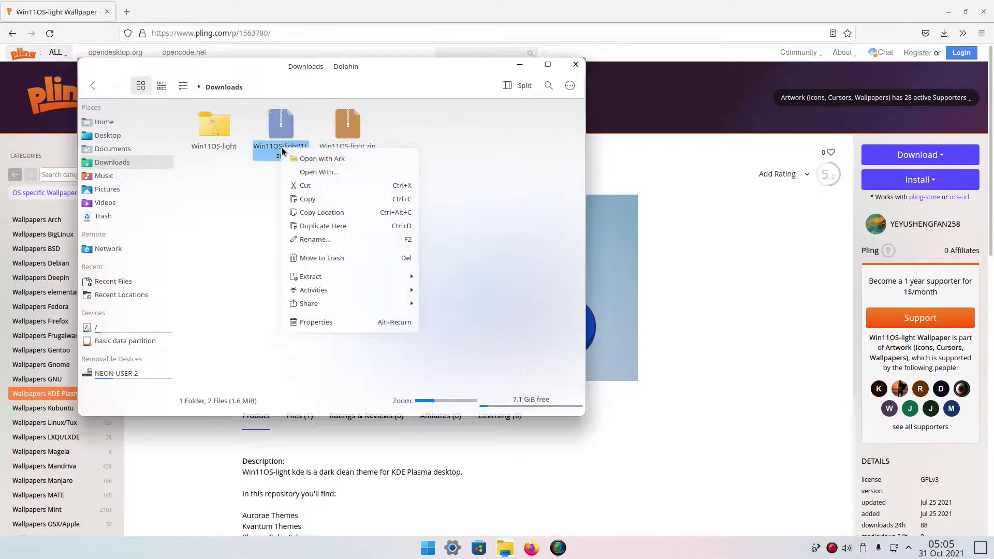
{"action": "mouse_move", "coordinate": [360, 277]}
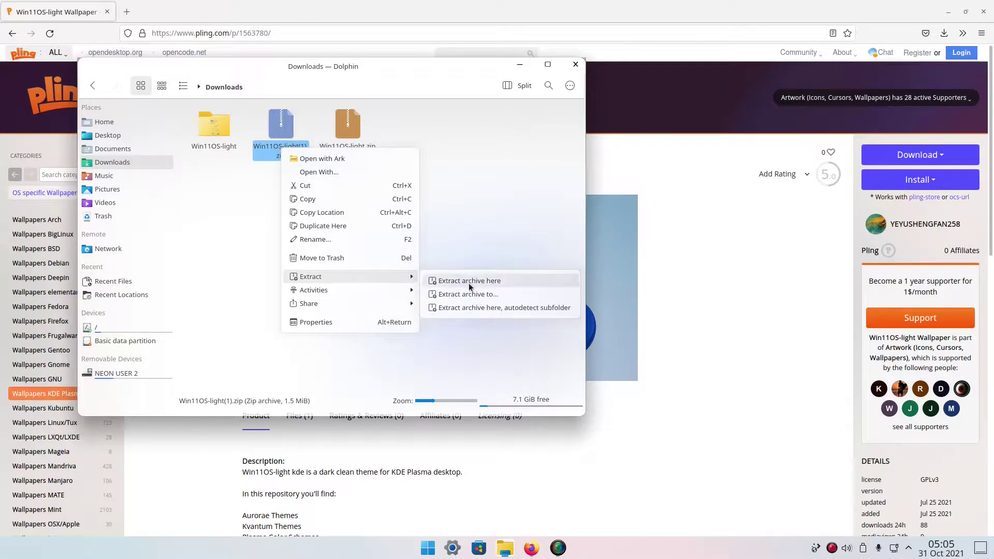
{"action": "left_click", "coordinate": [471, 307]}
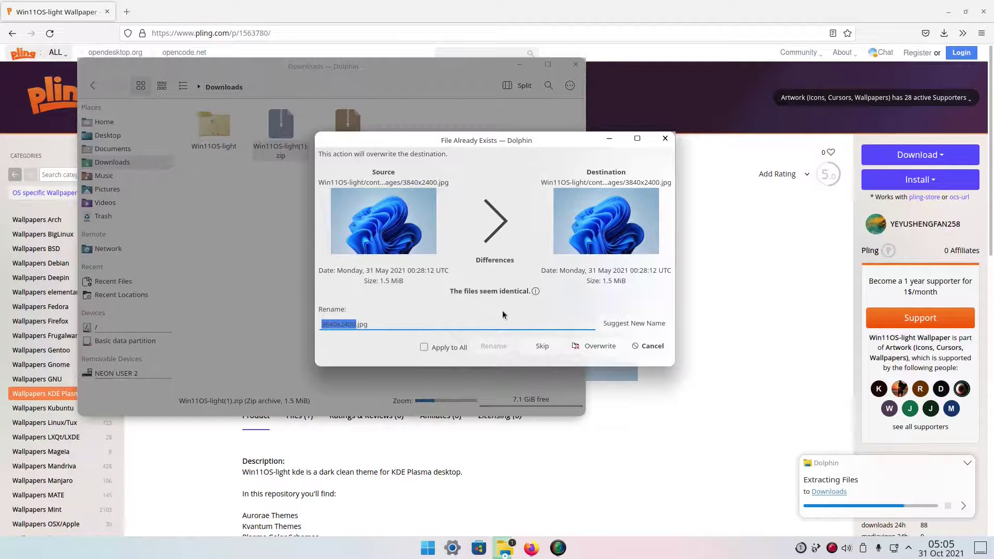
{"action": "left_click", "coordinate": [666, 139]}
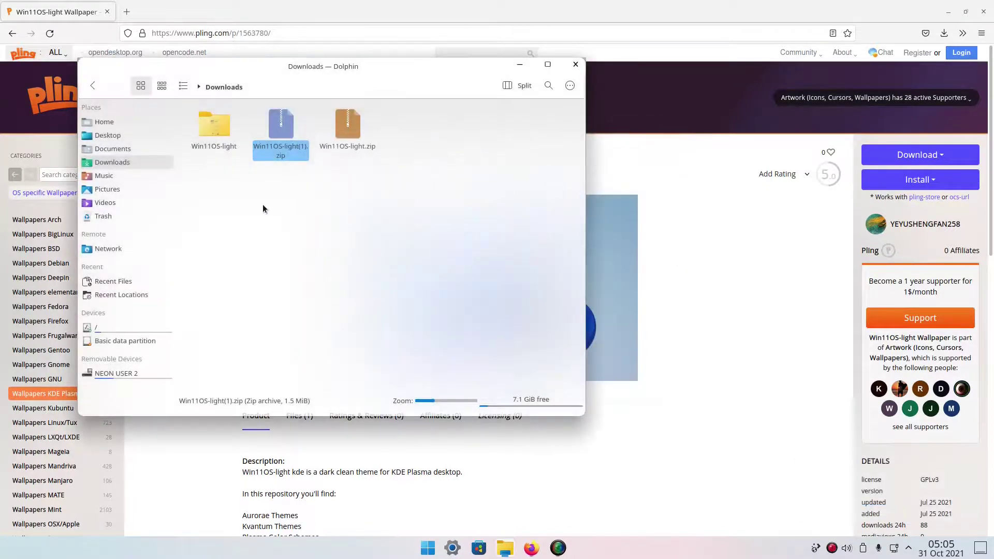
{"action": "left_click", "coordinate": [139, 195]}
{"action": "left_click", "coordinate": [139, 167]}
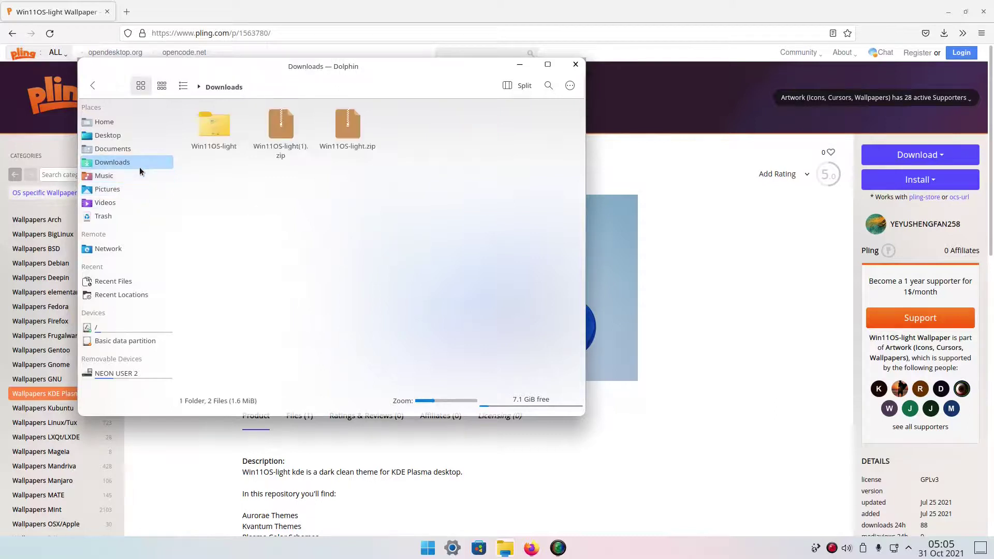
{"action": "left_click", "coordinate": [575, 66]}
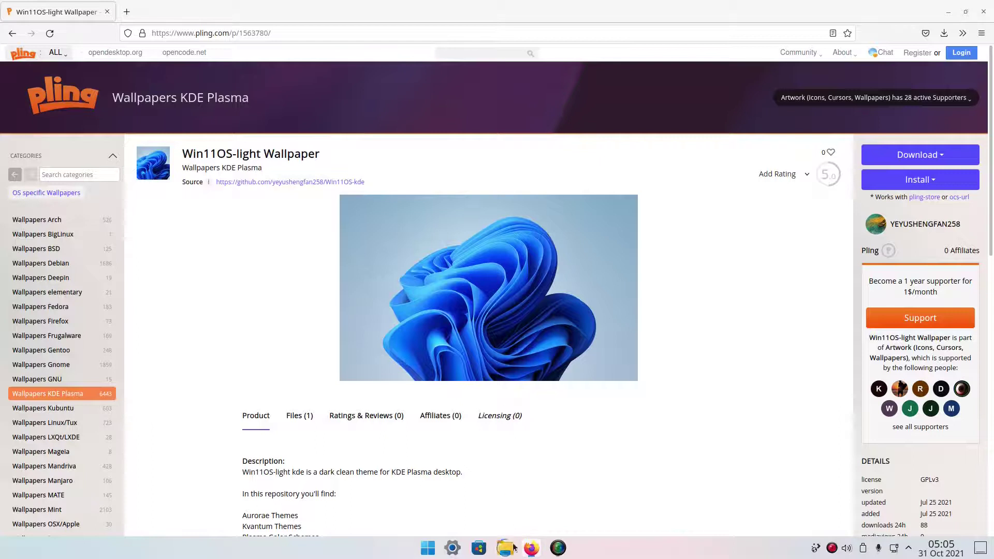
Move 3840x2400.jpg from the Win11OS-light/contents/images folder in Downloads to the Pictures folder using Dolphin.
{"action": "left_click", "coordinate": [513, 548]}
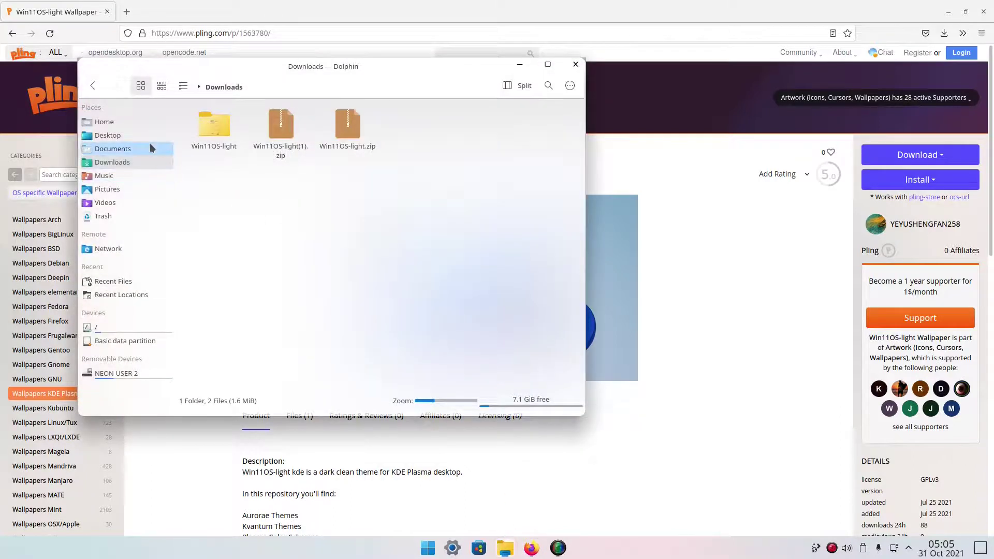
{"action": "left_click", "coordinate": [207, 132]}
{"action": "double_click", "coordinate": [209, 135]}
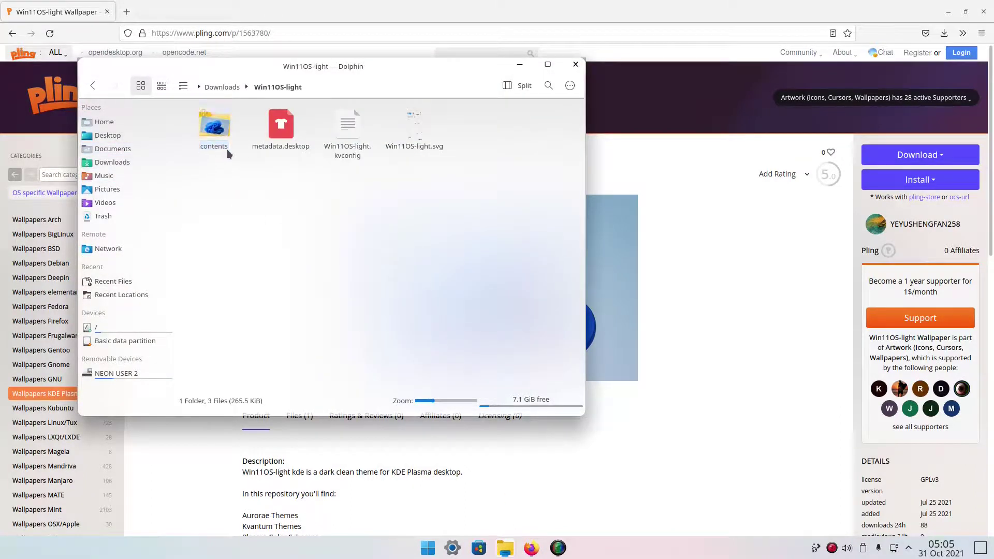
{"action": "double_click", "coordinate": [212, 139]}
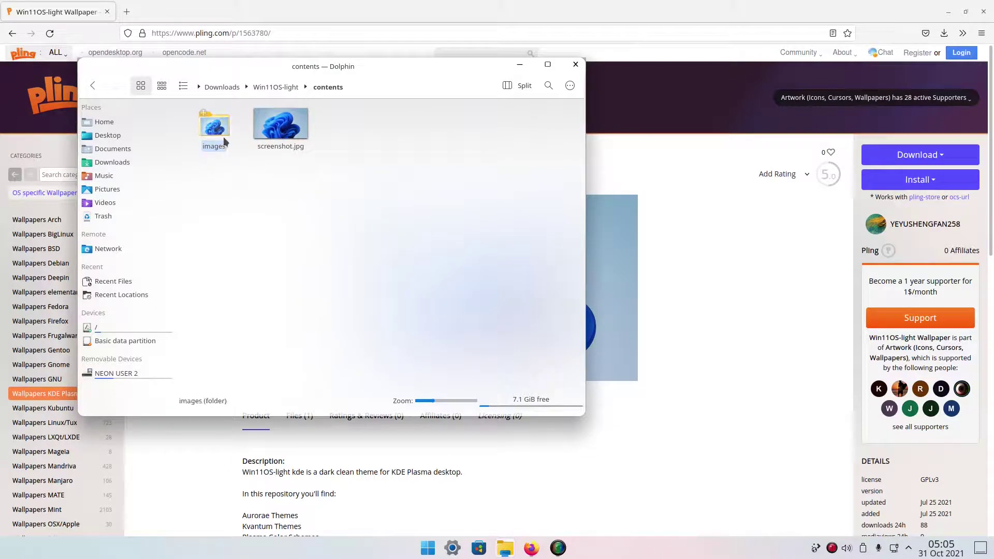
{"action": "double_click", "coordinate": [218, 133]}
{"action": "left_click_drag", "start_coordinate": [224, 128], "coordinate": [154, 191]}
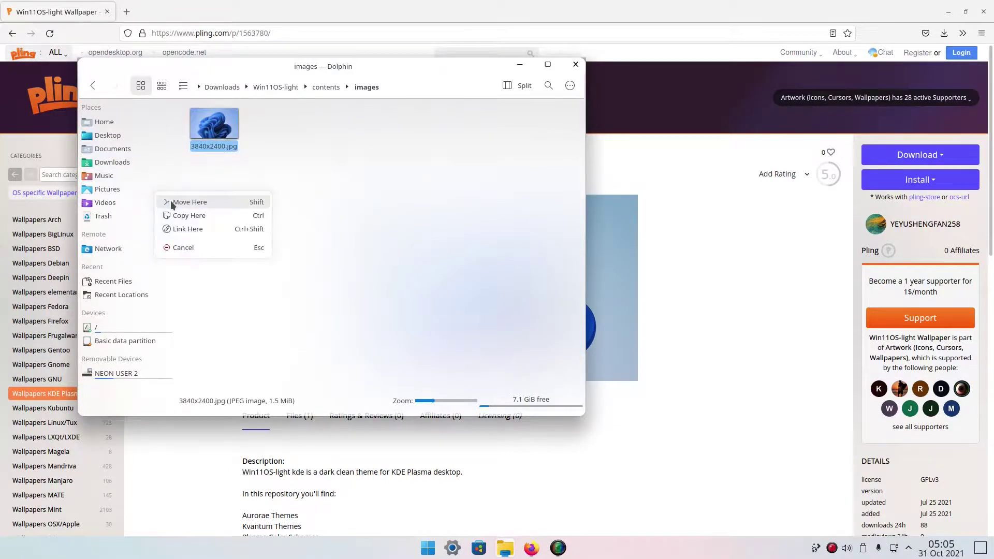
{"action": "left_click", "coordinate": [170, 200]}
Go back to Downloads, look into Win11OS-light and the Pictures folder to check the moved wallpaper image, and close Dolphin.
{"action": "key", "text": "alt+Left"}
{"action": "key", "text": "alt+Left"}
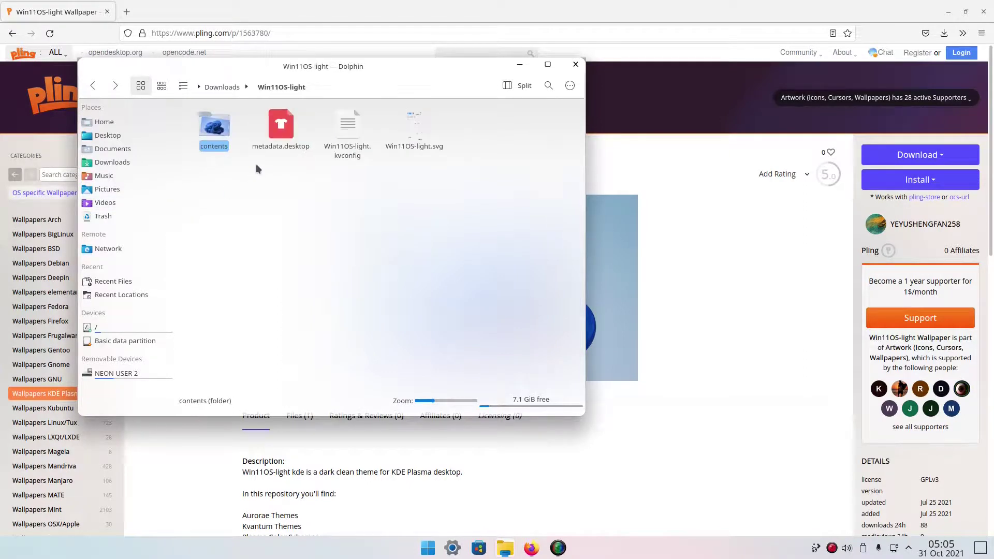
{"action": "key", "text": "alt+Left"}
{"action": "left_click", "coordinate": [253, 160]}
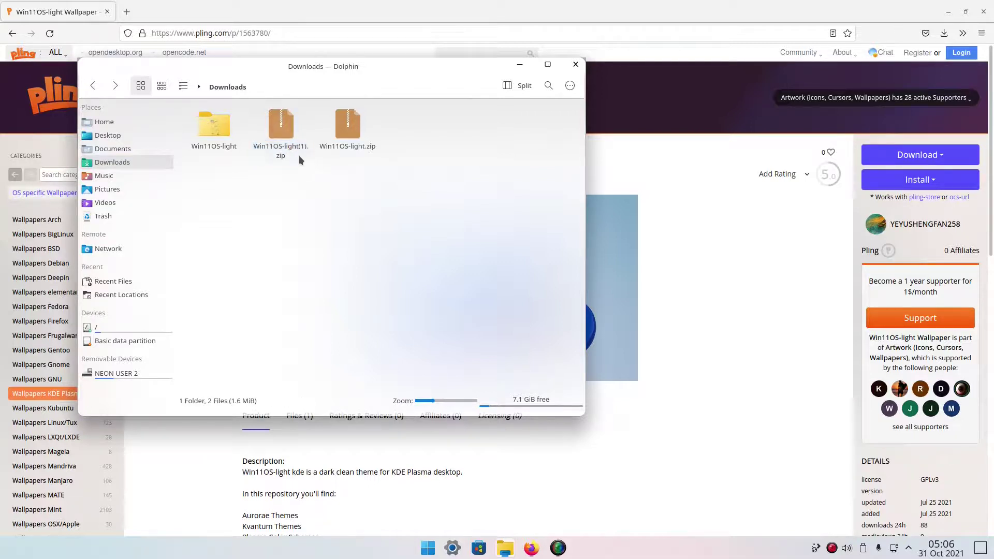
{"action": "left_click", "coordinate": [201, 149]}
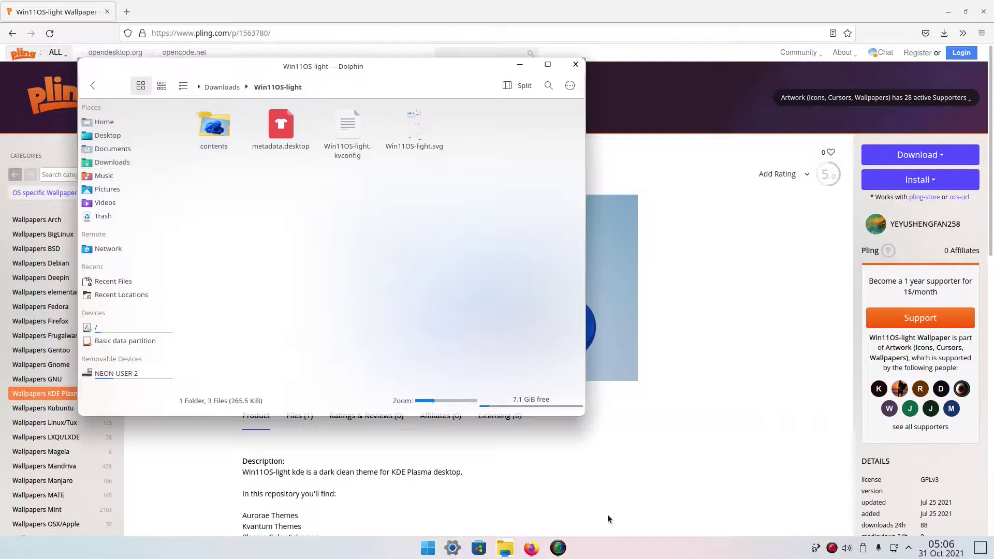
{"action": "left_click", "coordinate": [126, 189]}
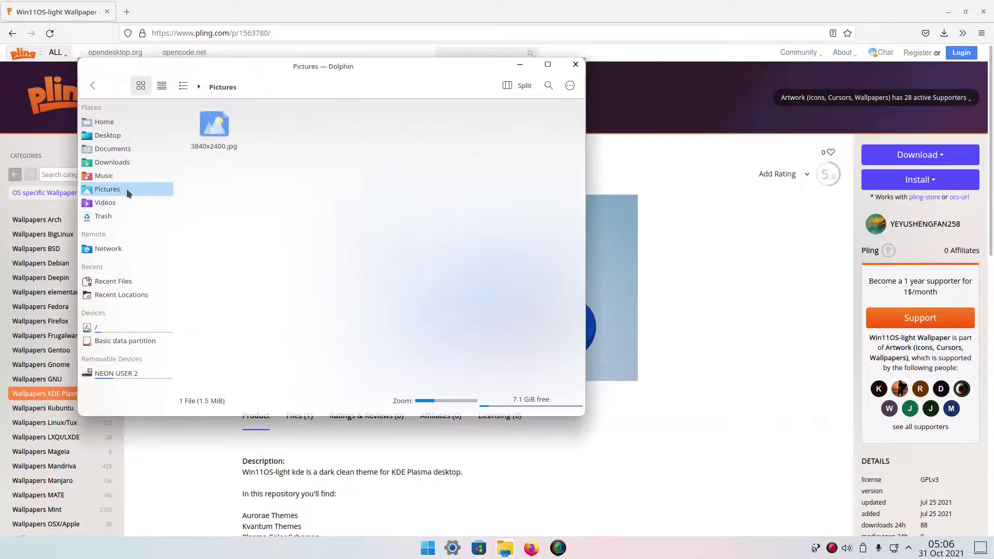
{"action": "left_click", "coordinate": [575, 64]}
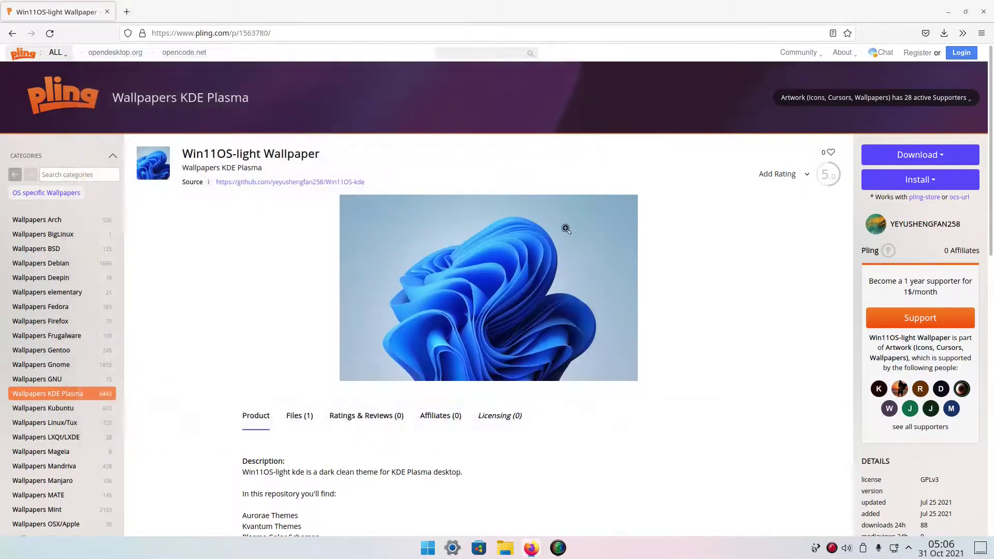
Close Firefox and set 3840x2400.jpg from the Pictures folder as the desktop wallpaper.
{"action": "left_click", "coordinate": [983, 12]}
{"action": "right_click", "coordinate": [673, 160]}
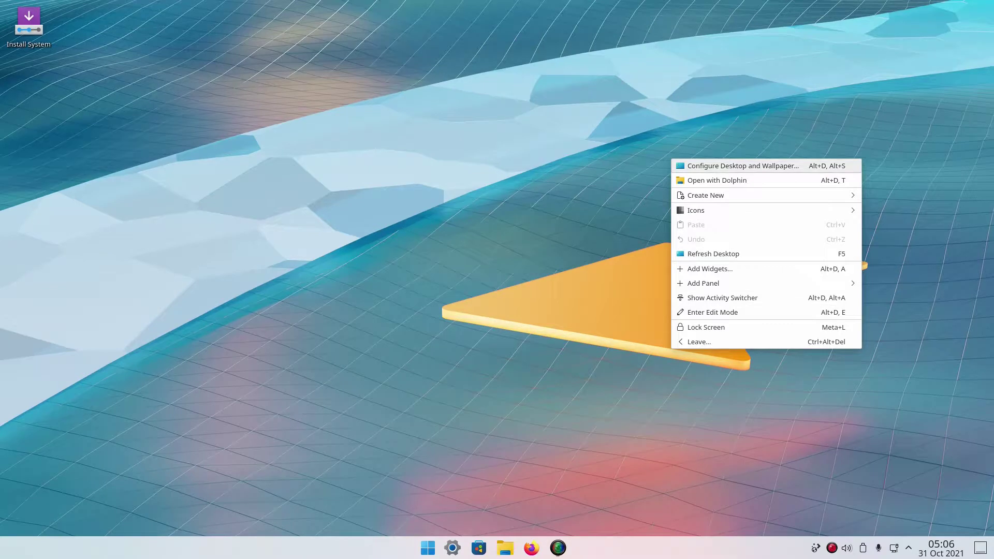
{"action": "left_click", "coordinate": [699, 168]}
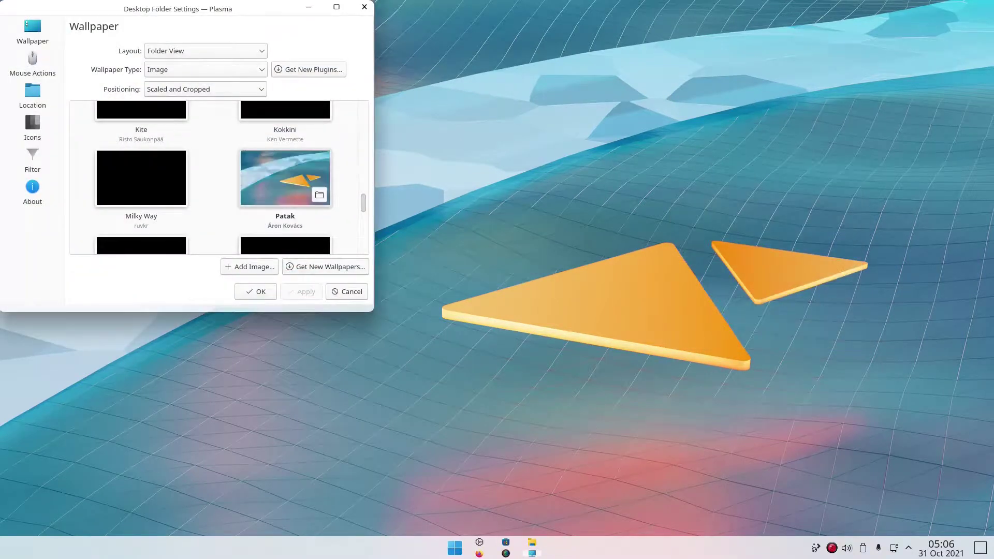
{"action": "right_click", "coordinate": [571, 244]}
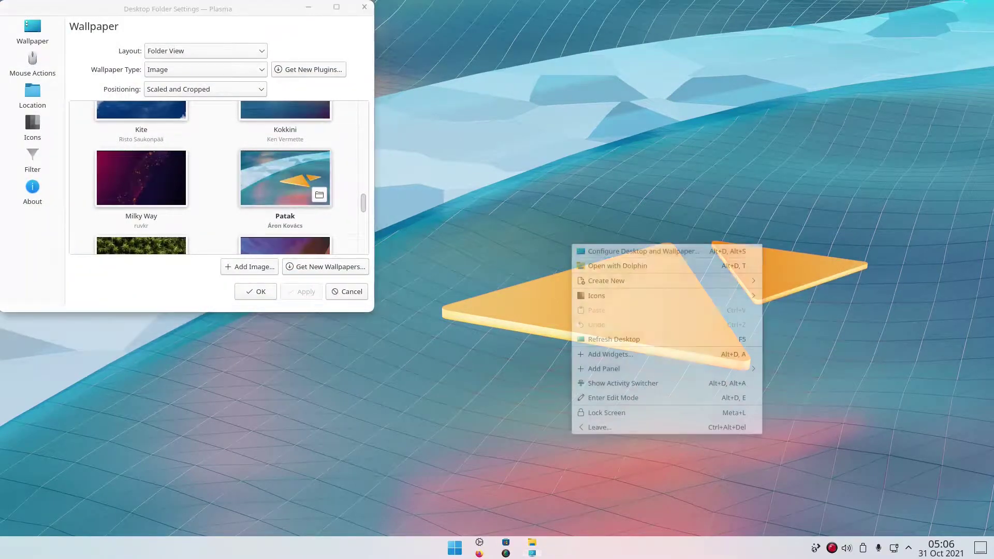
{"action": "left_click", "coordinate": [596, 251]}
{"action": "left_click", "coordinate": [249, 266]}
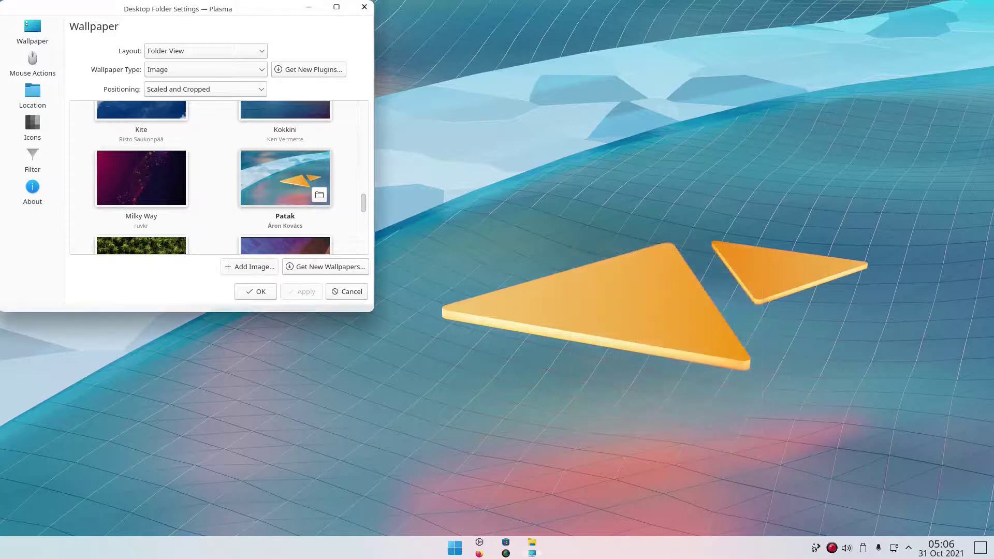
{"action": "double_click", "coordinate": [373, 164]}
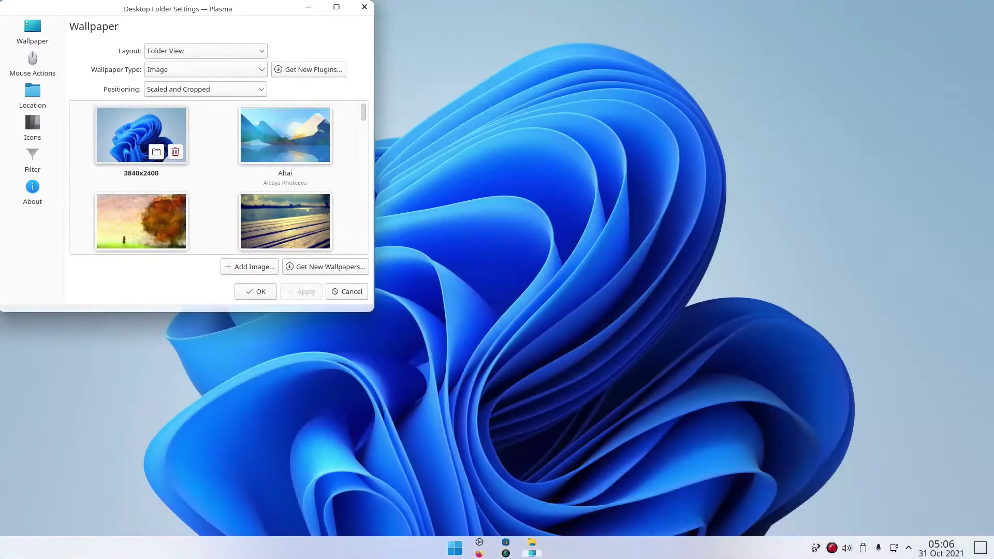
{"action": "key", "text": "Escape"}
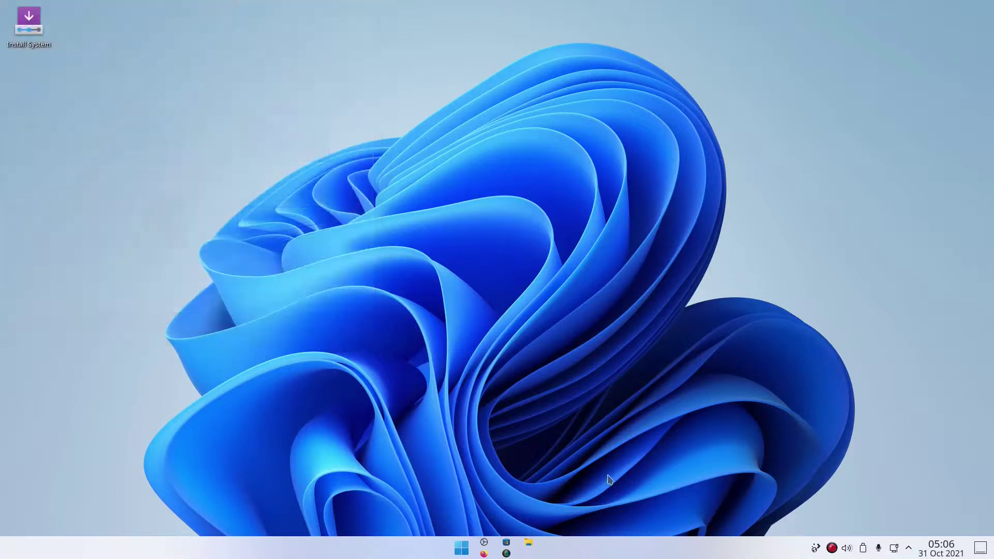
Put the taskbar panel into edit mode and remove its Pager widget.
{"action": "right_click", "coordinate": [615, 551]}
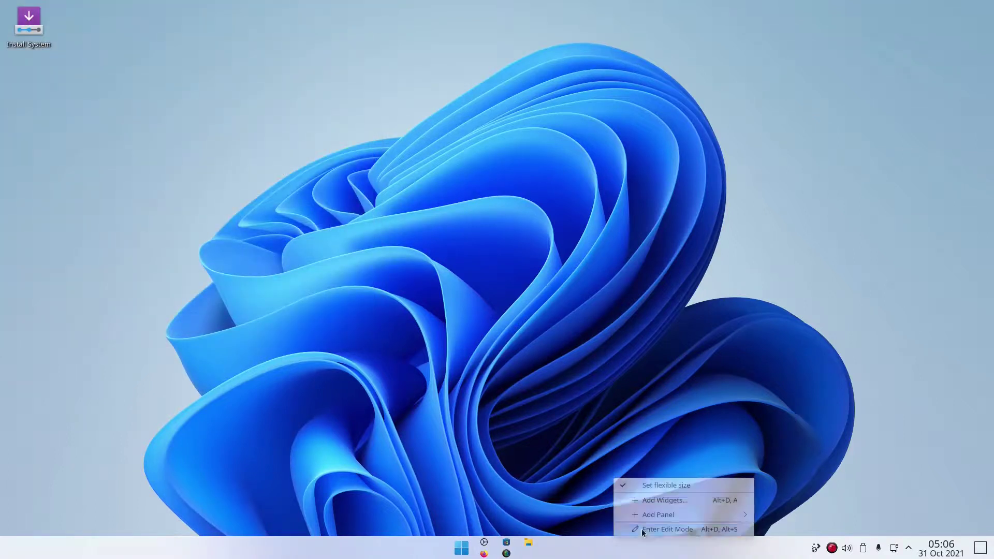
{"action": "left_click", "coordinate": [642, 529]}
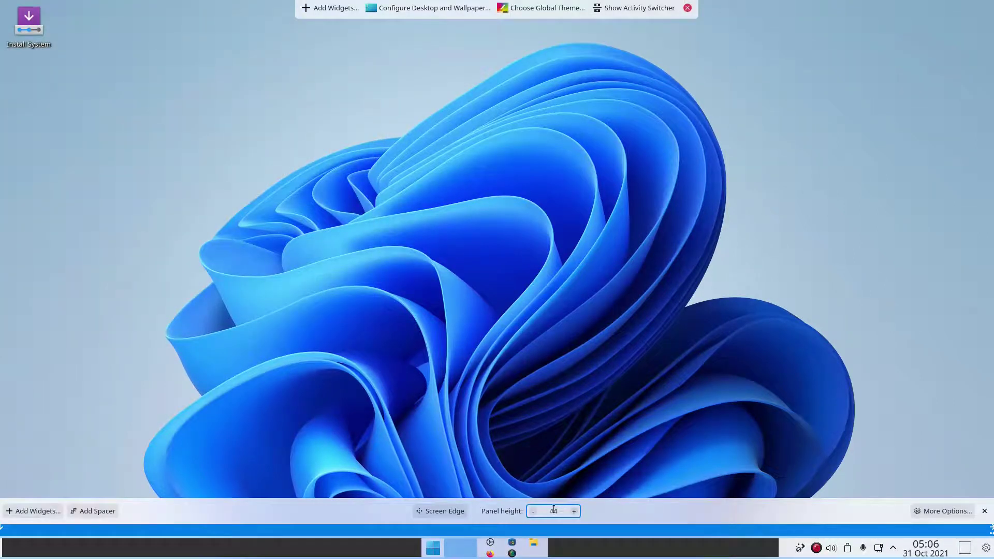
{"action": "mouse_move", "coordinate": [461, 548]}
{"action": "left_click", "coordinate": [449, 492]}
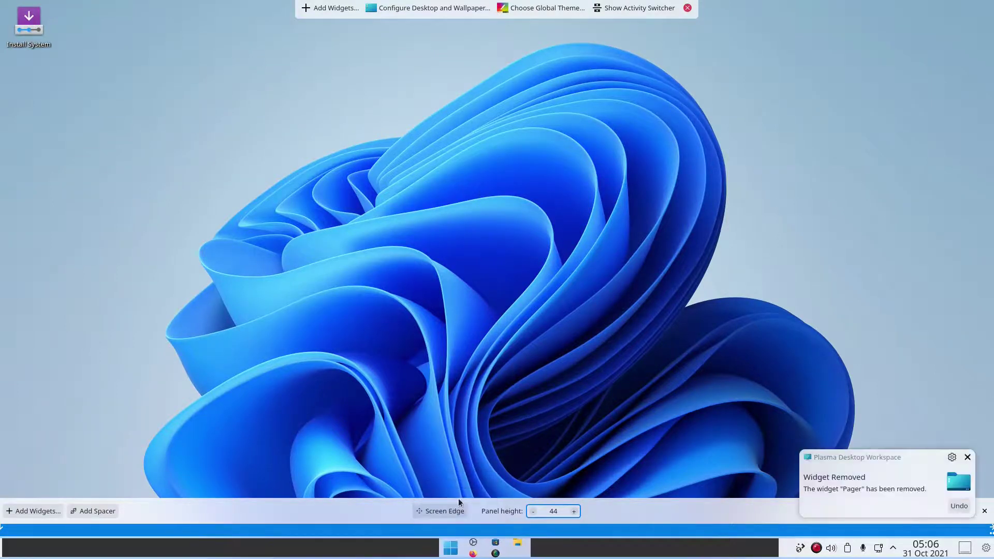
Set the panel height to 44, dismiss the widget notification and leave edit mode.
{"action": "left_click", "coordinate": [533, 511]}
{"action": "left_click", "coordinate": [533, 511]}
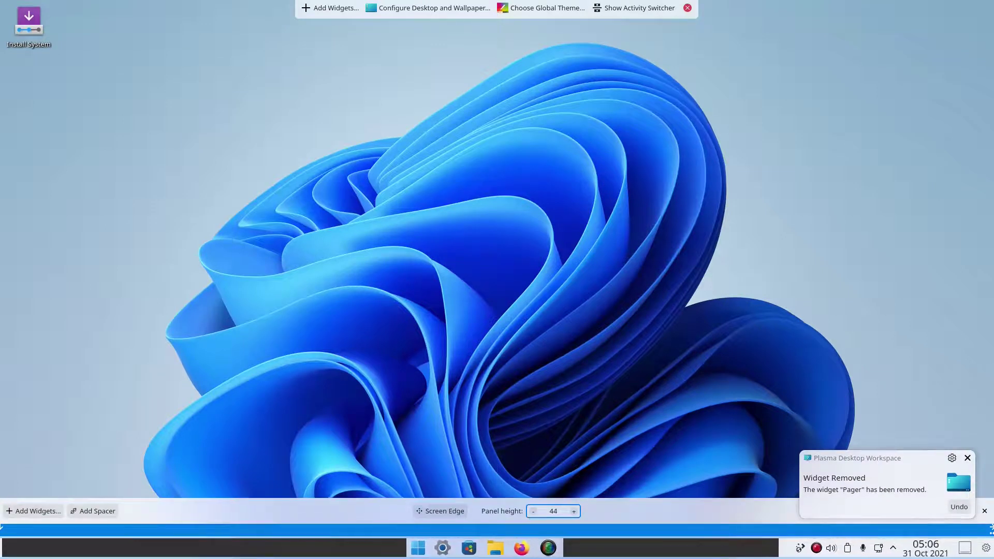
{"action": "left_click", "coordinate": [568, 451]}
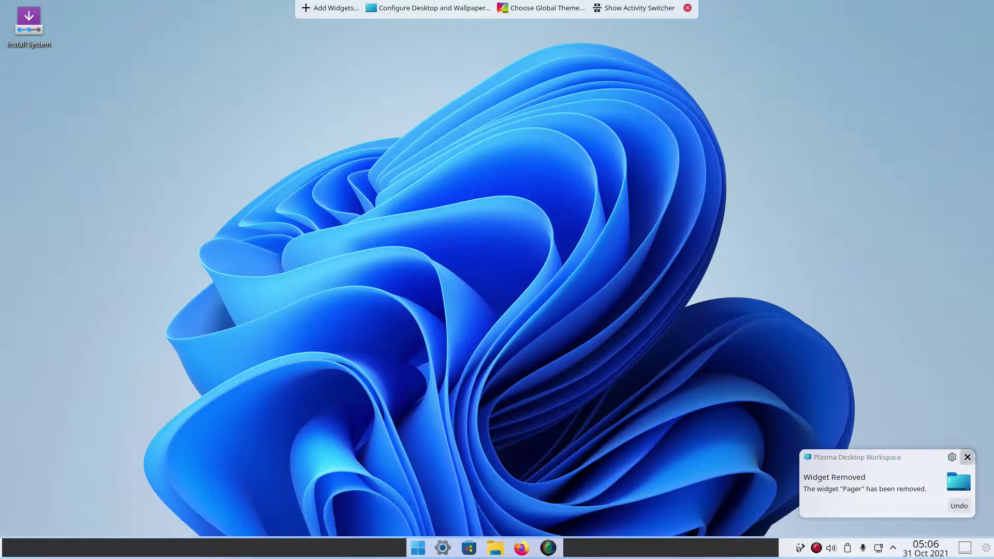
{"action": "left_click", "coordinate": [967, 457]}
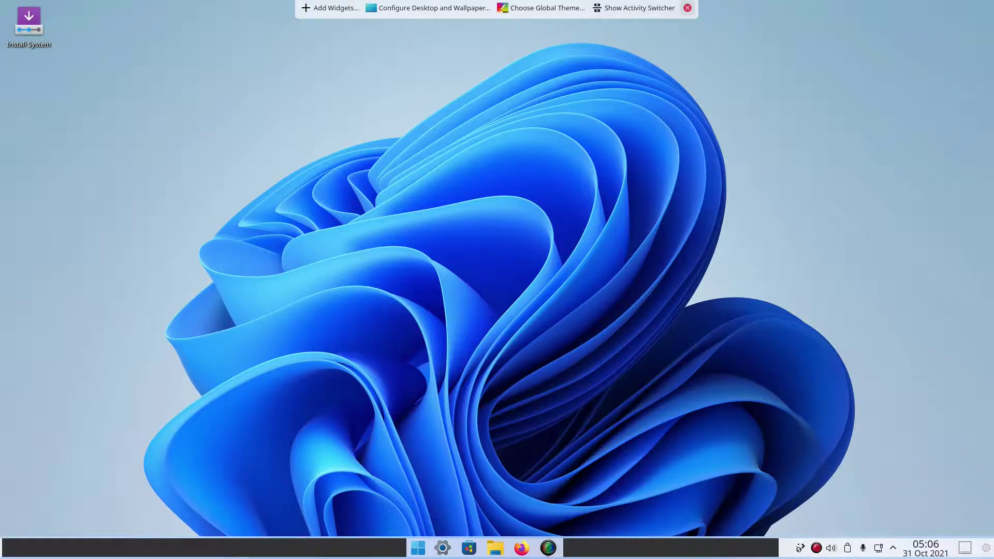
{"action": "left_click", "coordinate": [687, 8]}
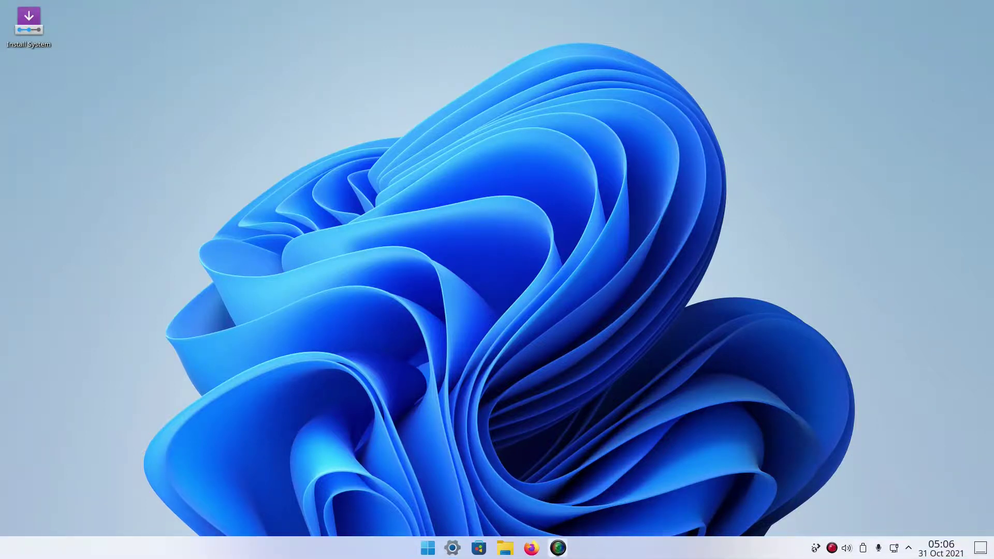
Bring up SimpleScreenRecorder and a Dolphin window, and examine the themed menus of Dolphin's location bar in the Pictures folder.
{"action": "left_click", "coordinate": [558, 548]}
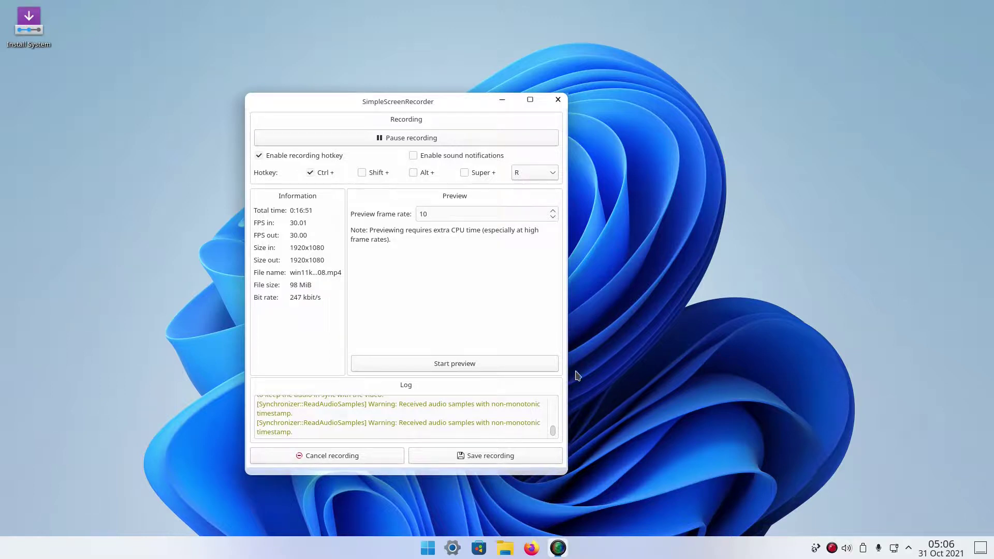
{"action": "left_click", "coordinate": [506, 547]}
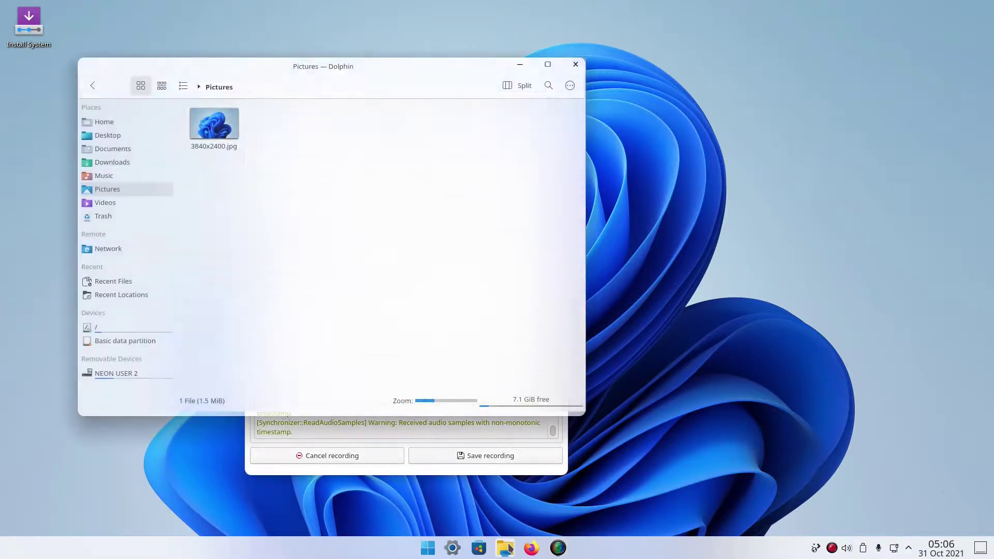
{"action": "left_click_drag", "start_coordinate": [362, 71], "coordinate": [678, 62]}
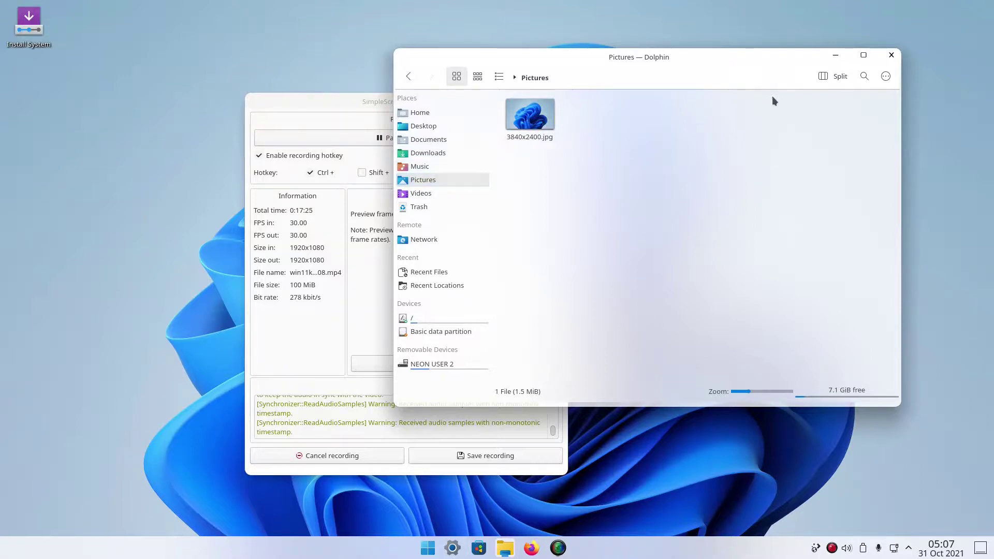
{"action": "right_click", "coordinate": [675, 76]}
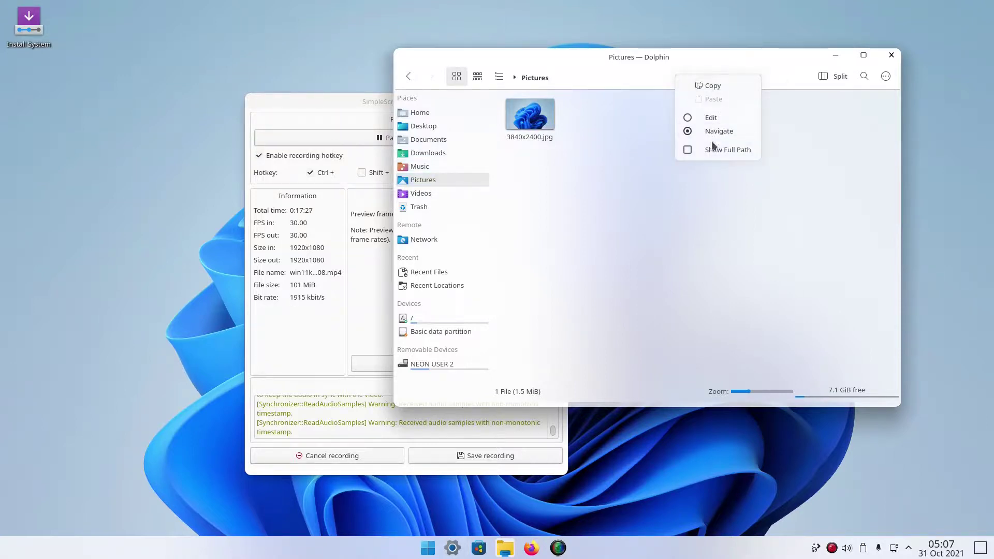
{"action": "left_click", "coordinate": [575, 116]}
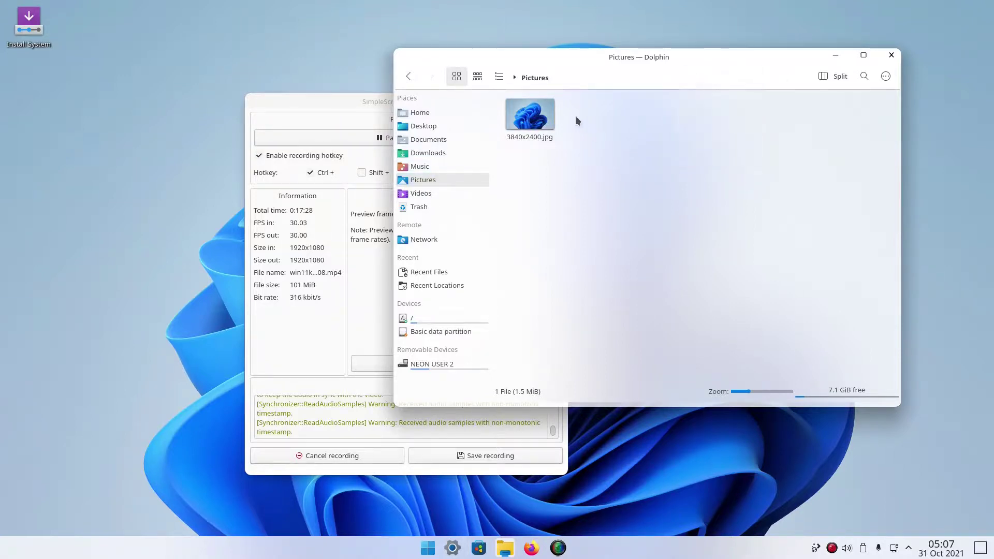
{"action": "left_click", "coordinate": [516, 77]}
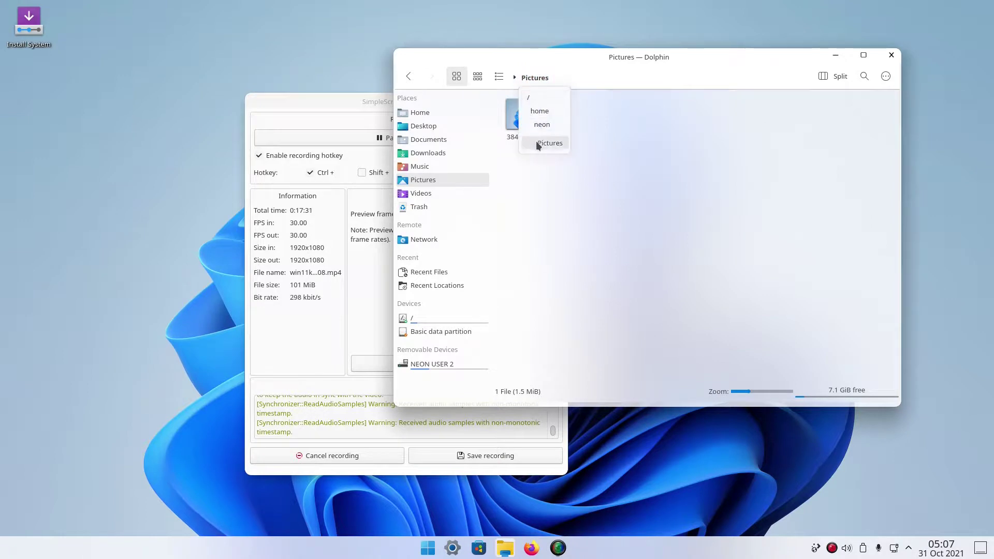
Examine Dolphin's split view and main menu in the new style, and close Dolphin.
{"action": "left_click", "coordinate": [827, 77]}
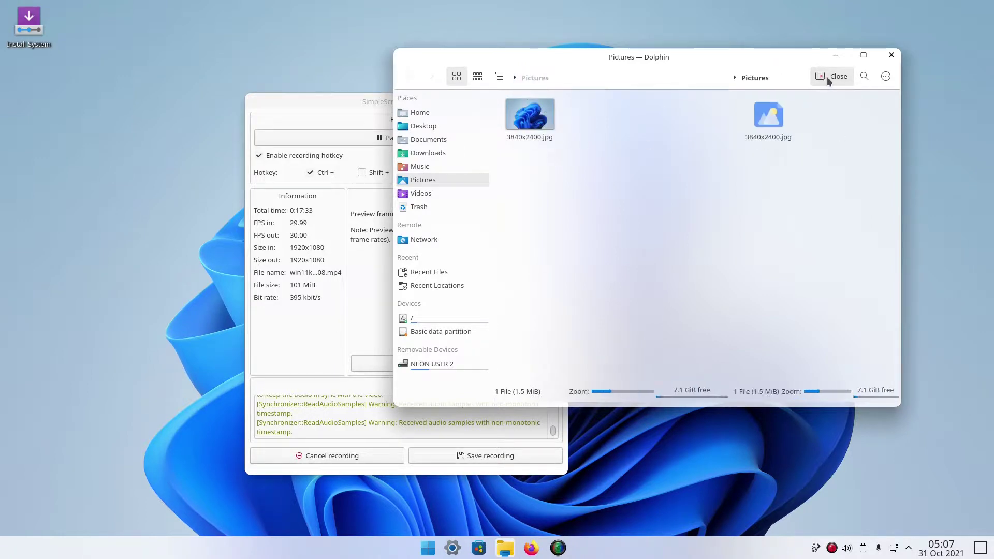
{"action": "right_click", "coordinate": [792, 82]}
{"action": "left_click", "coordinate": [831, 76]}
{"action": "left_click", "coordinate": [832, 76]}
{"action": "left_click", "coordinate": [885, 76]}
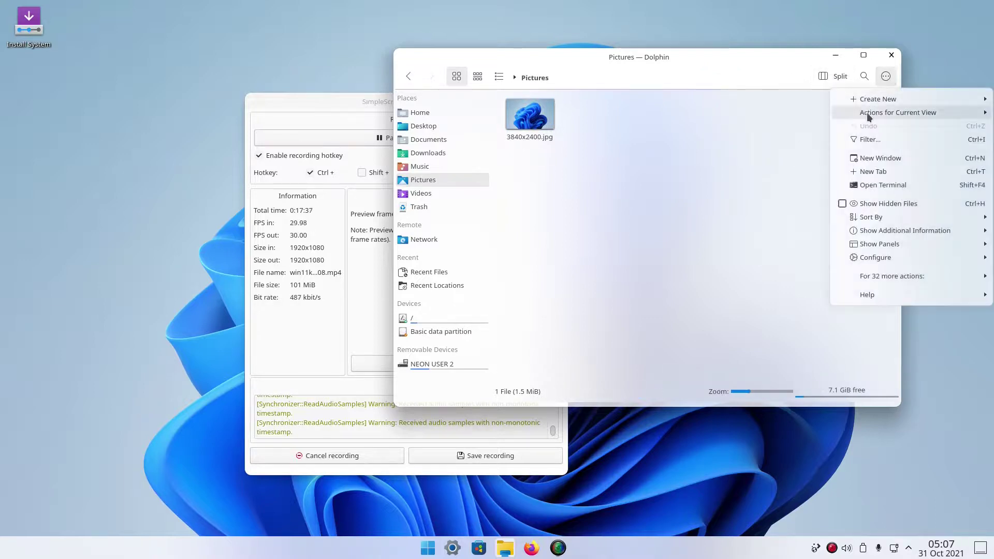
{"action": "left_click", "coordinate": [891, 55]}
{"action": "left_click", "coordinate": [891, 54]}
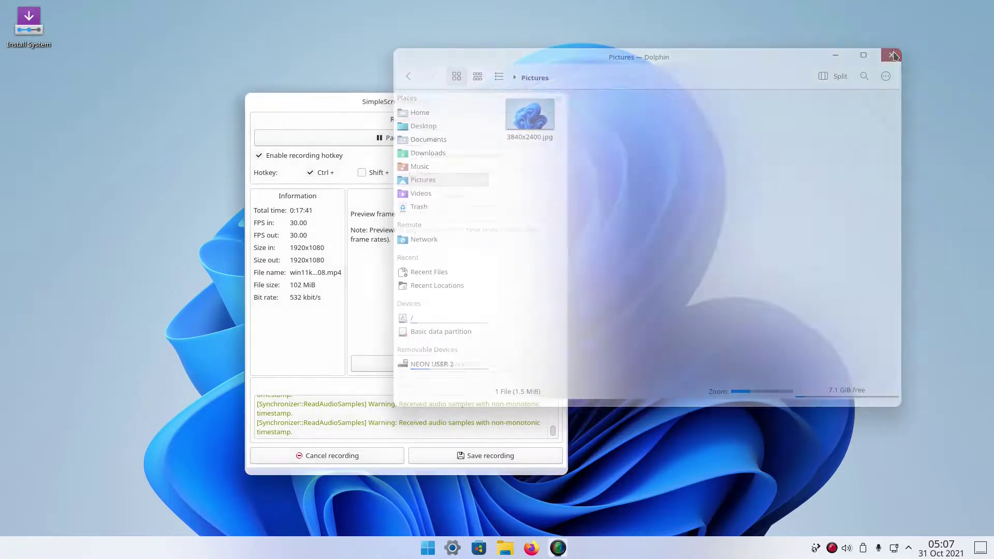
Open System Settings in an enlarged window, review the Global Theme and Application Style pages under Appearance, and close it.
{"action": "left_click", "coordinate": [452, 548]}
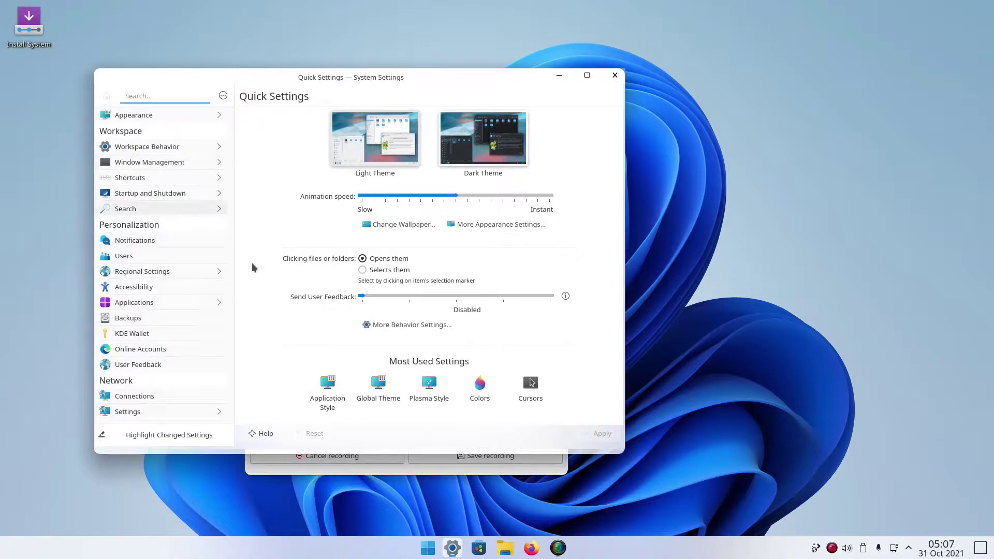
{"action": "left_click_drag", "start_coordinate": [618, 446], "coordinate": [836, 527]}
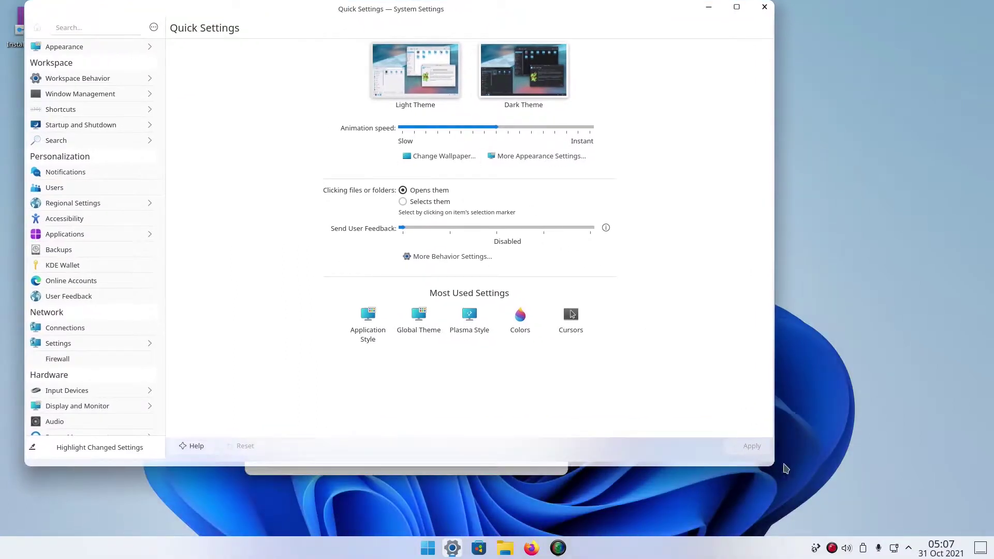
{"action": "left_click_drag", "start_coordinate": [770, 457], "coordinate": [833, 474]}
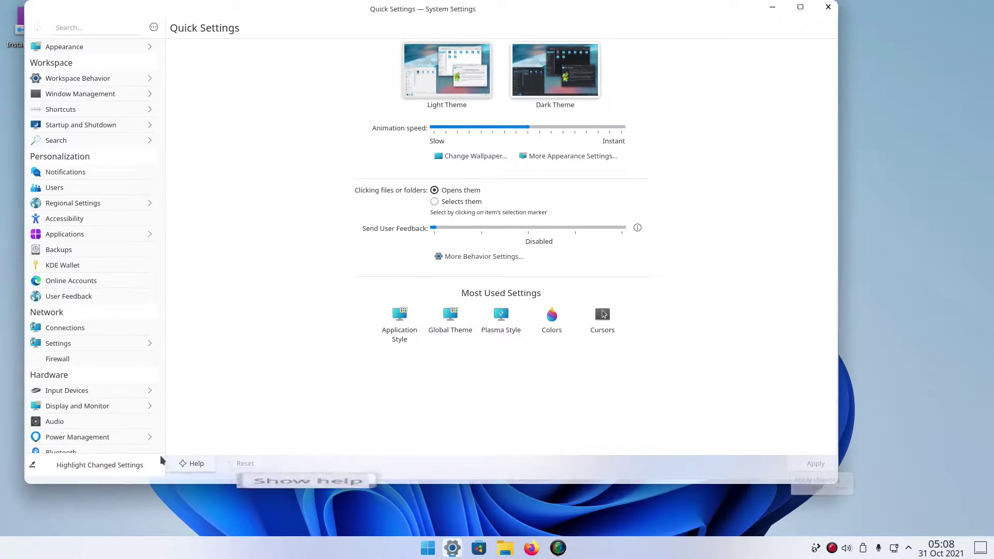
{"action": "left_click", "coordinate": [97, 47]}
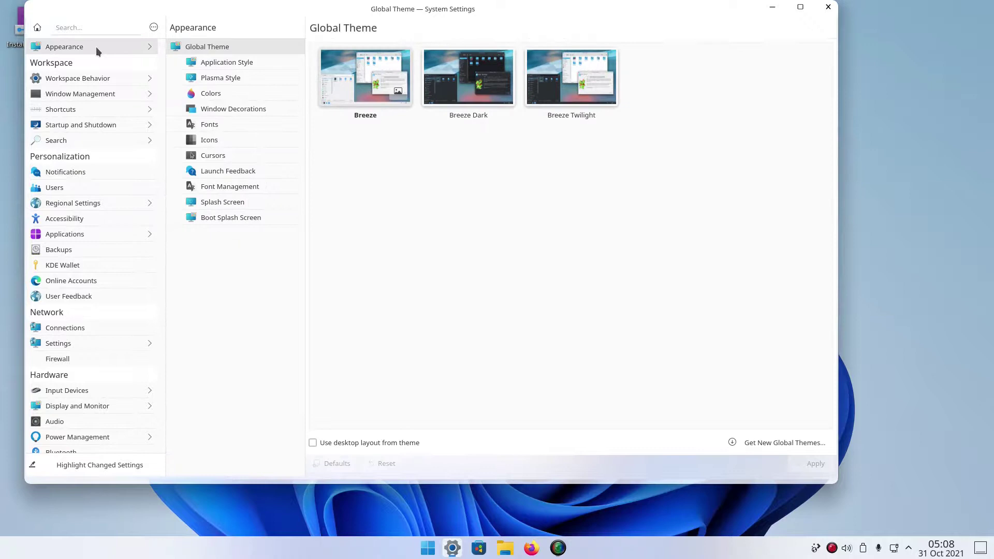
{"action": "left_click", "coordinate": [228, 62]}
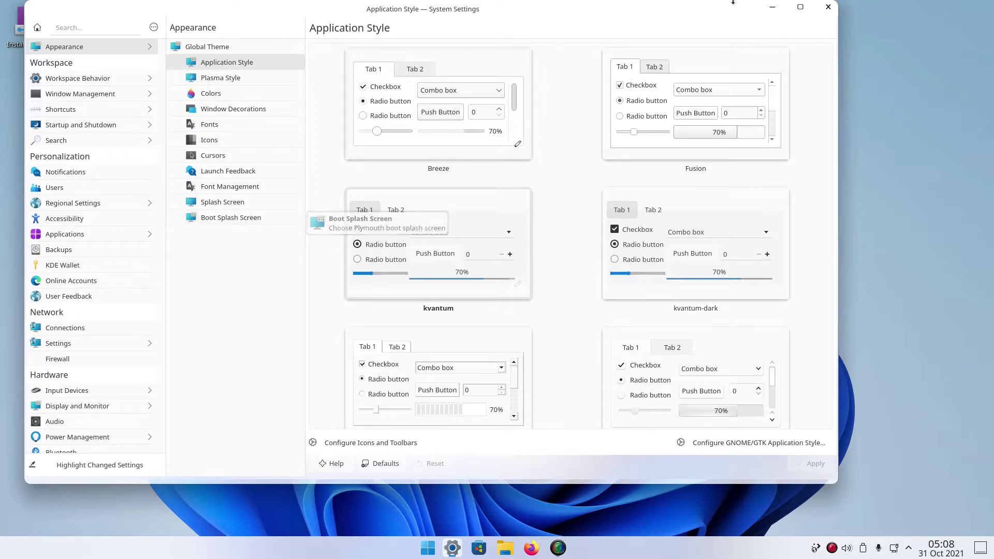
{"action": "left_click", "coordinate": [829, 6]}
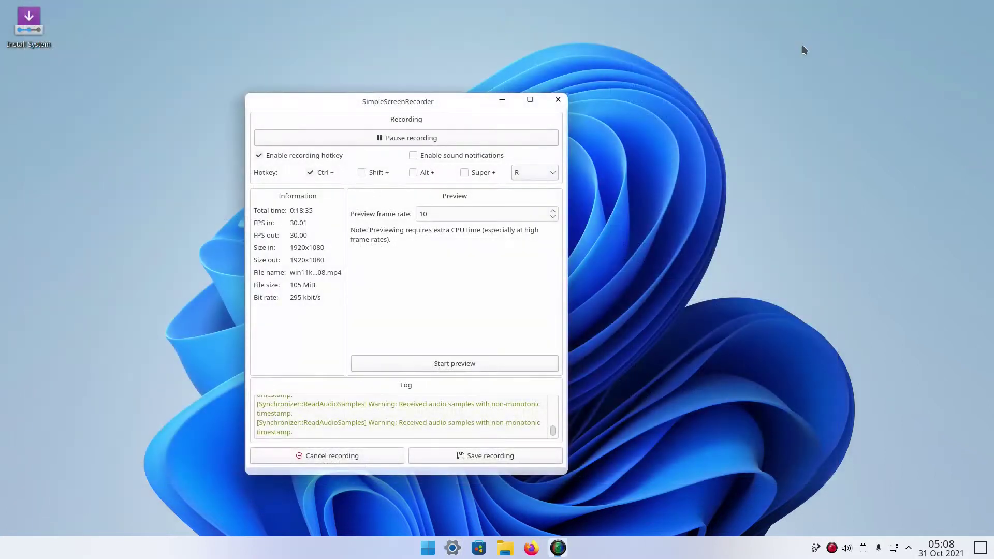